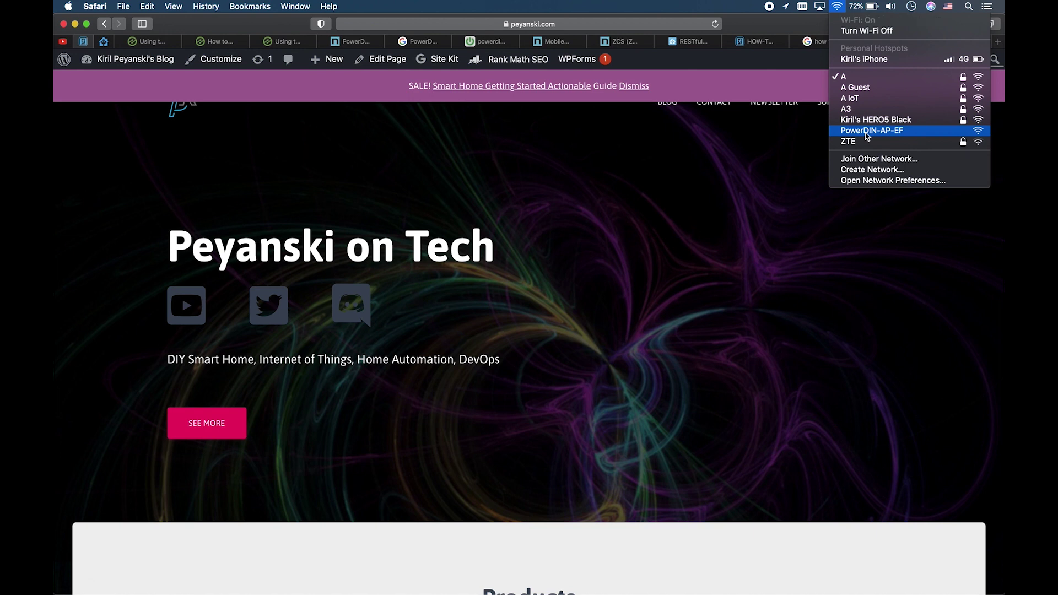
# Step: Join the PowerDIN-AP-EF access point and pick the A IoT network for the device
pyautogui.click(867, 136)
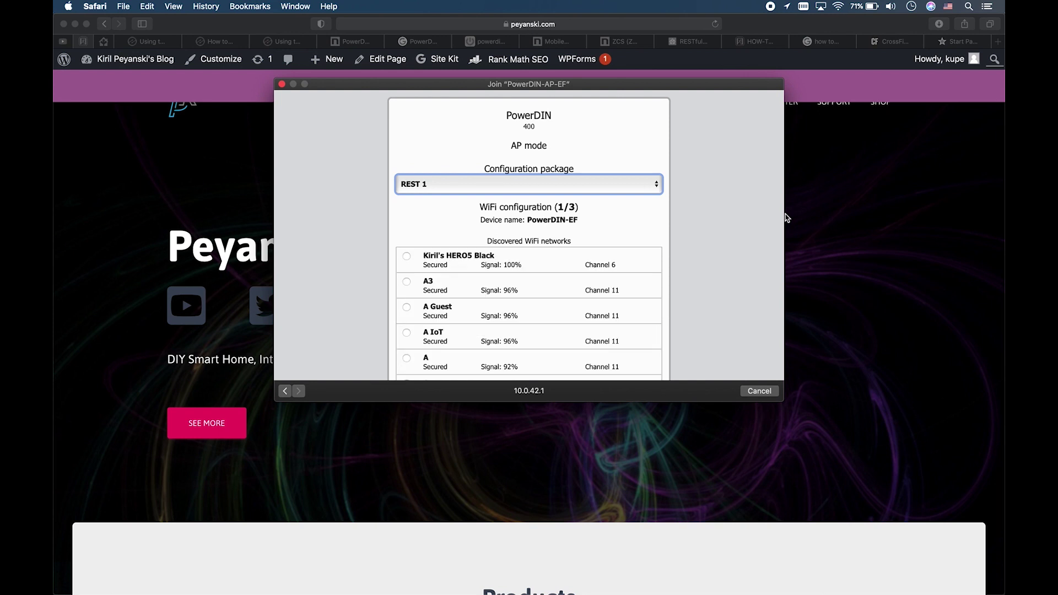
pyautogui.scroll(-3, 691, 241)
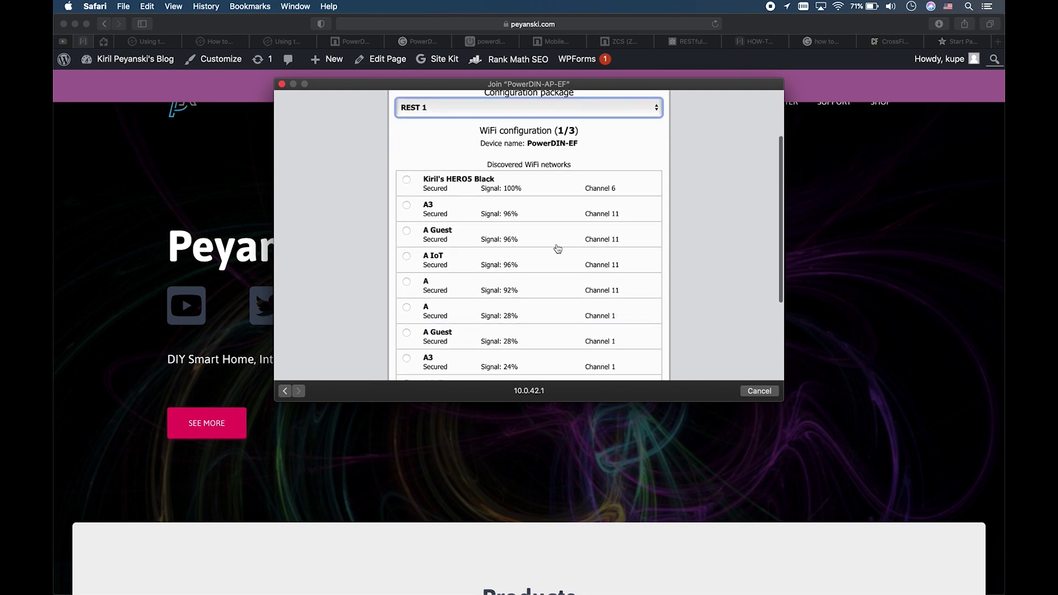
pyautogui.click(407, 257)
pyautogui.scroll(-2, 662, 259)
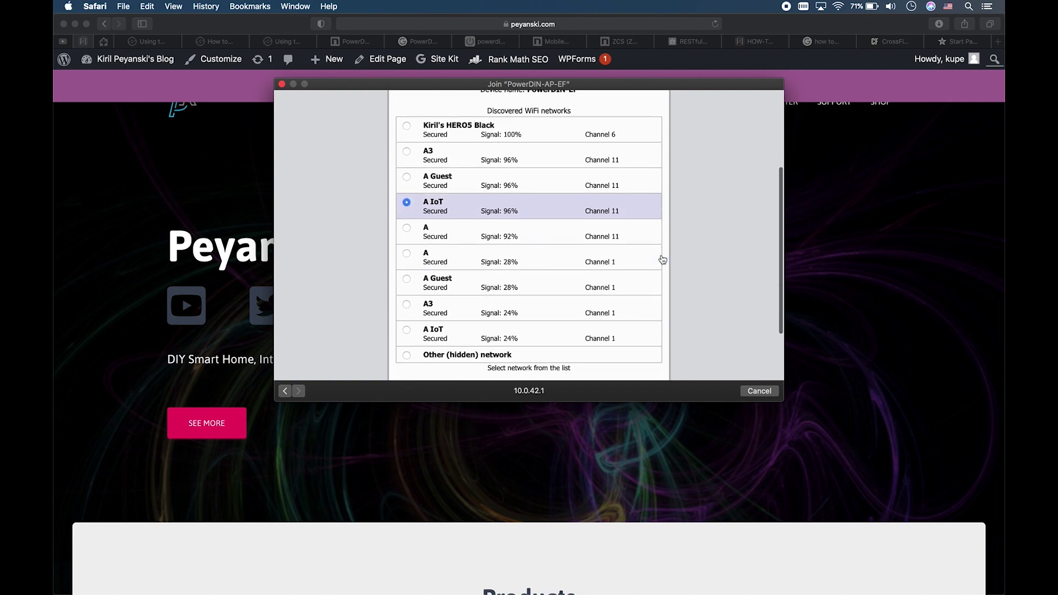
pyautogui.scroll(-3, 704, 331)
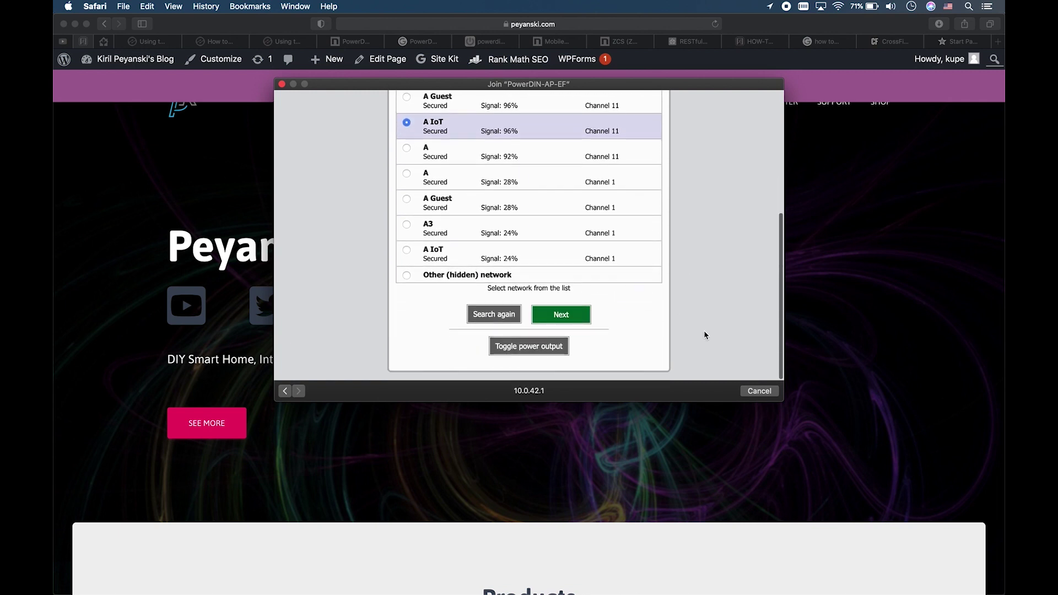
pyautogui.click(573, 322)
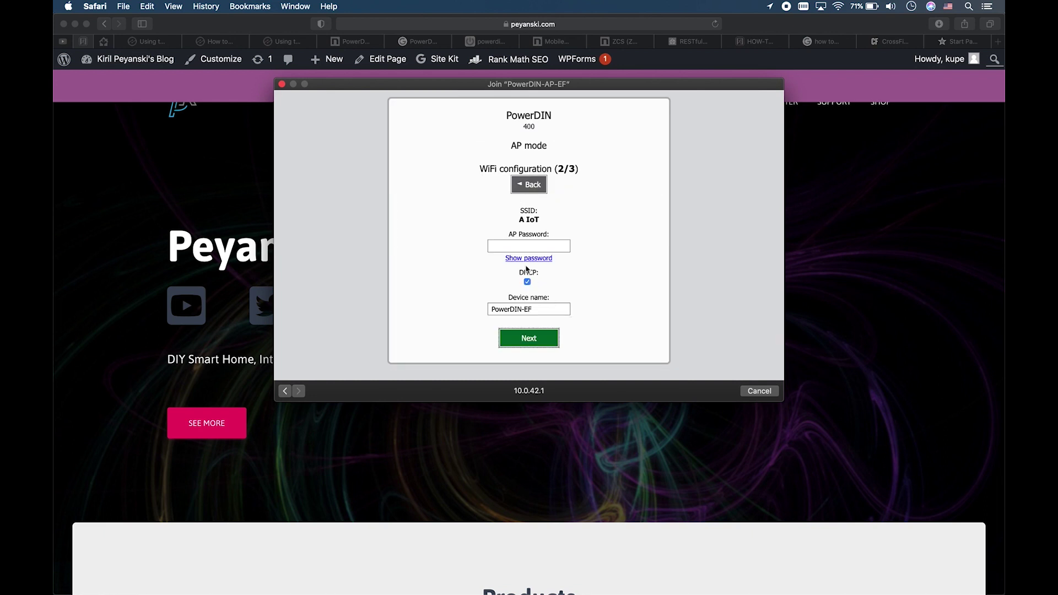
# Step: Enter the A IoT password, save and connect, then follow the link to 10.0.3.205
pyautogui.click(539, 243)
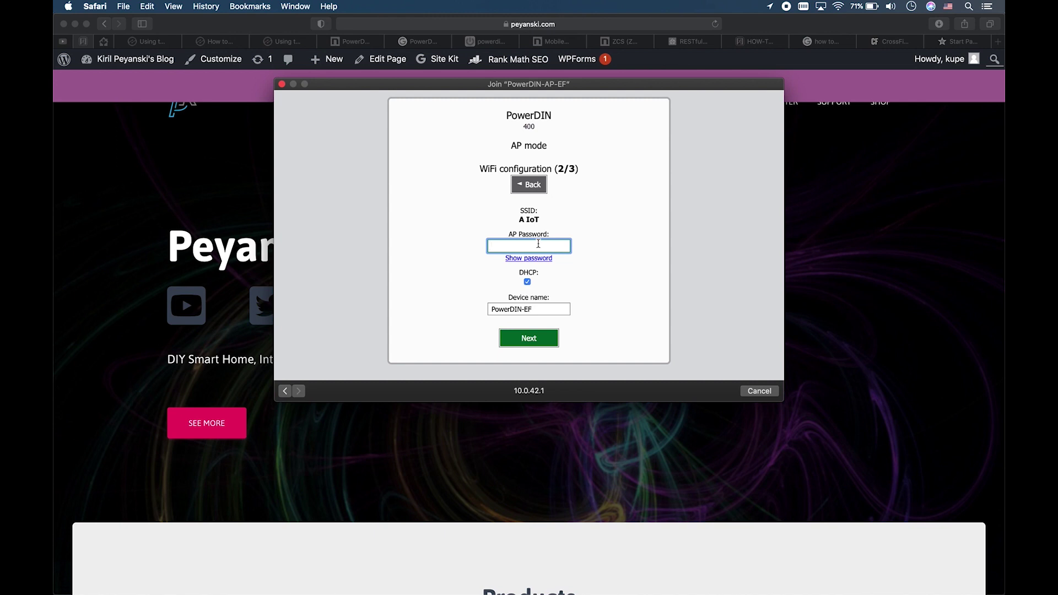
pyautogui.write('••••')
pyautogui.doubleClick(539, 309)
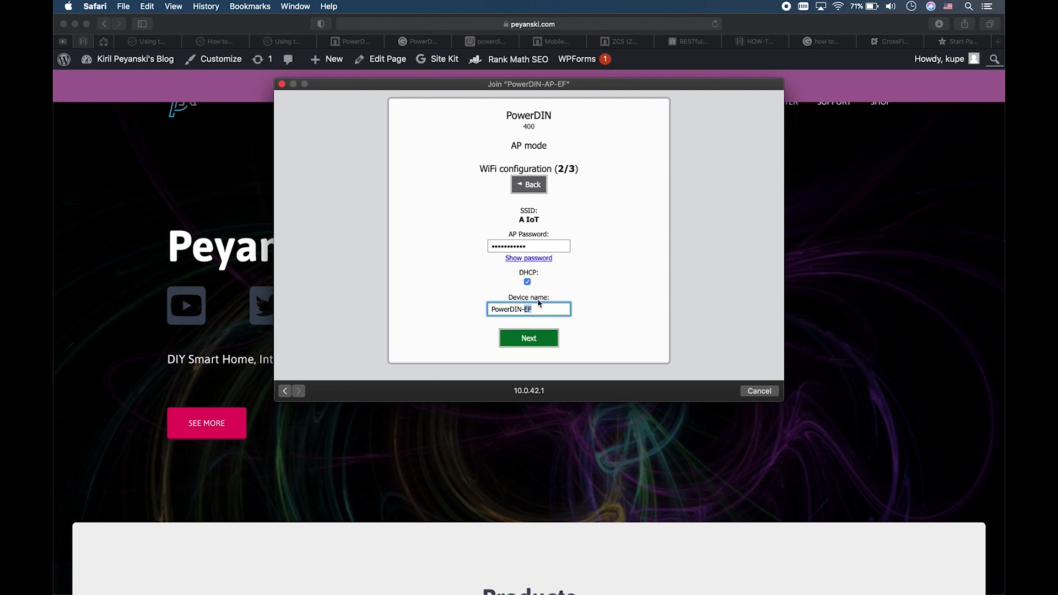
pyautogui.click(541, 338)
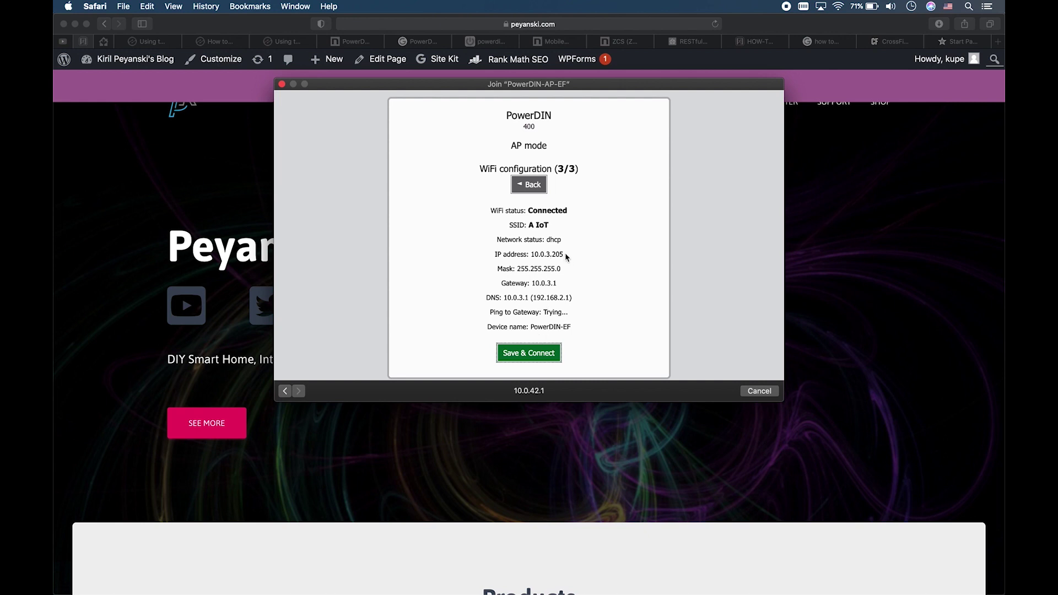
pyautogui.click(546, 358)
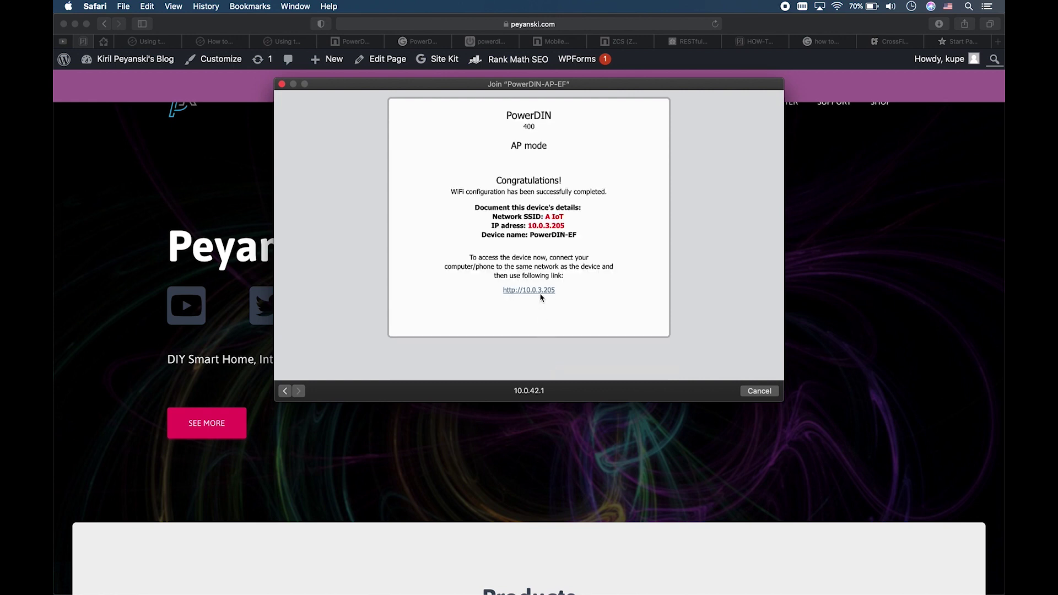
pyautogui.click(530, 292)
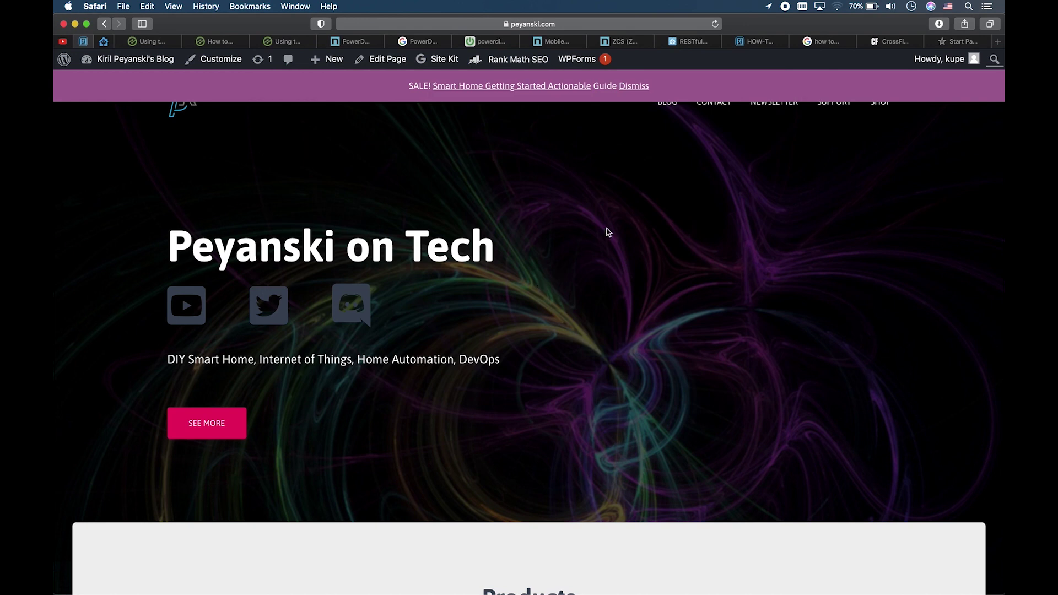
# Step: Reconnect the Mac to Wi-Fi network A and load 10.0.3.205 in Safari
pyautogui.click(837, 6)
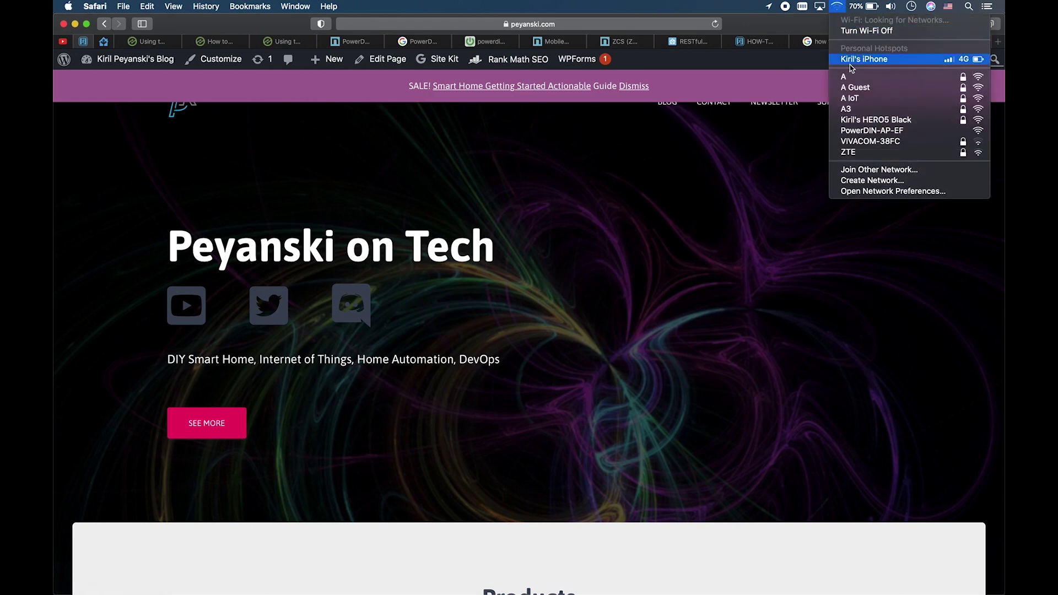
pyautogui.click(837, 6)
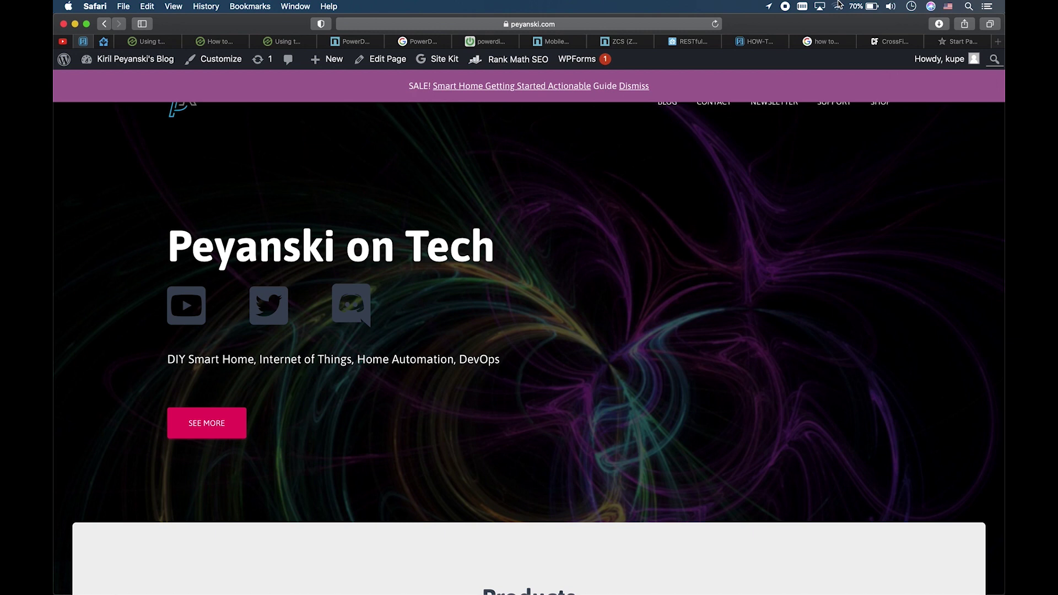
pyautogui.click(840, 7)
pyautogui.click(961, 41)
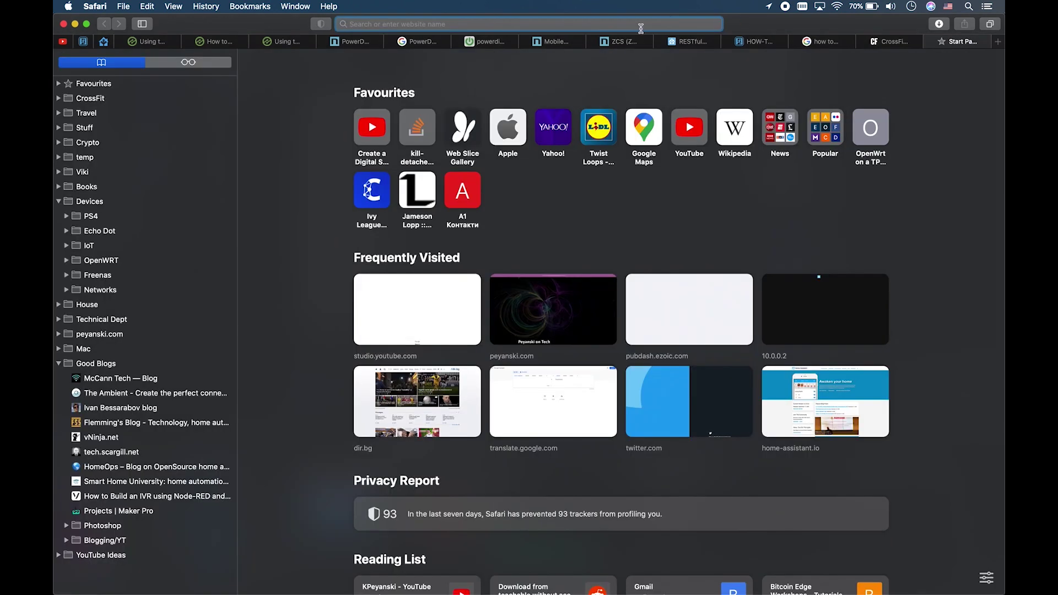
pyautogui.write('10.0.')
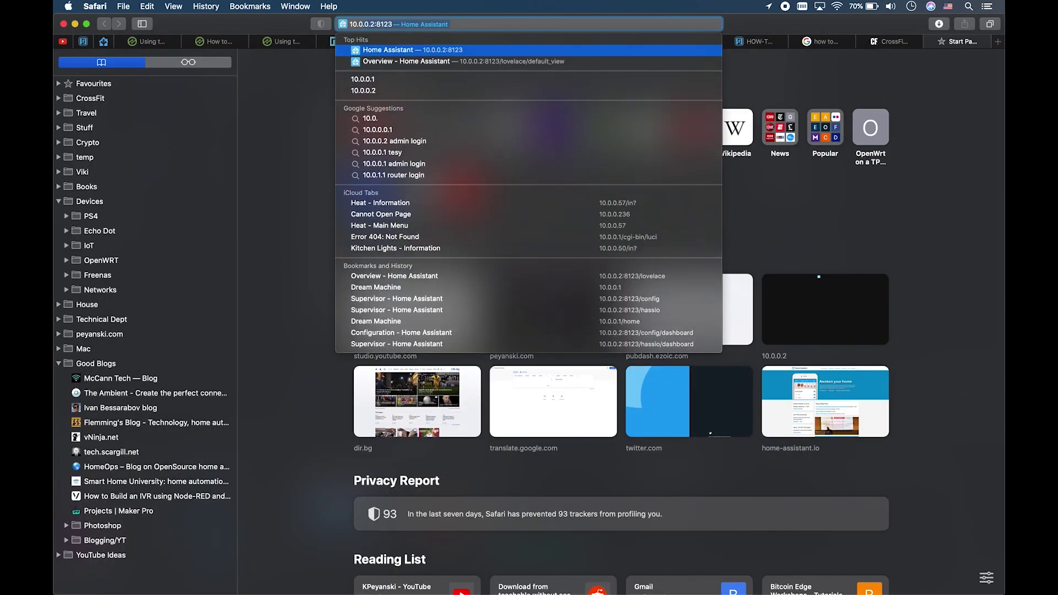
pyautogui.write('3.')
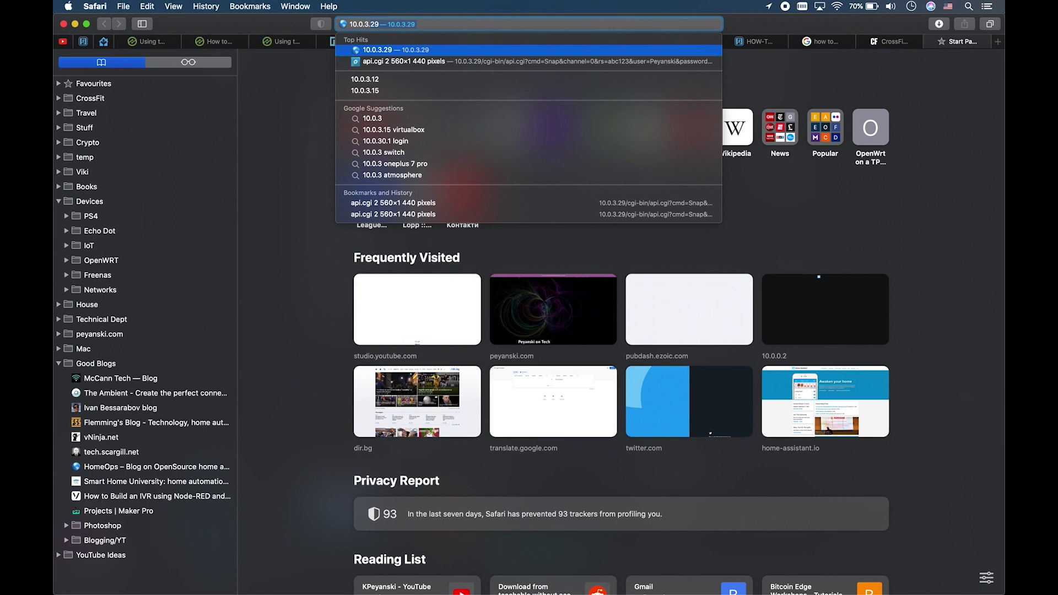
pyautogui.write('205')
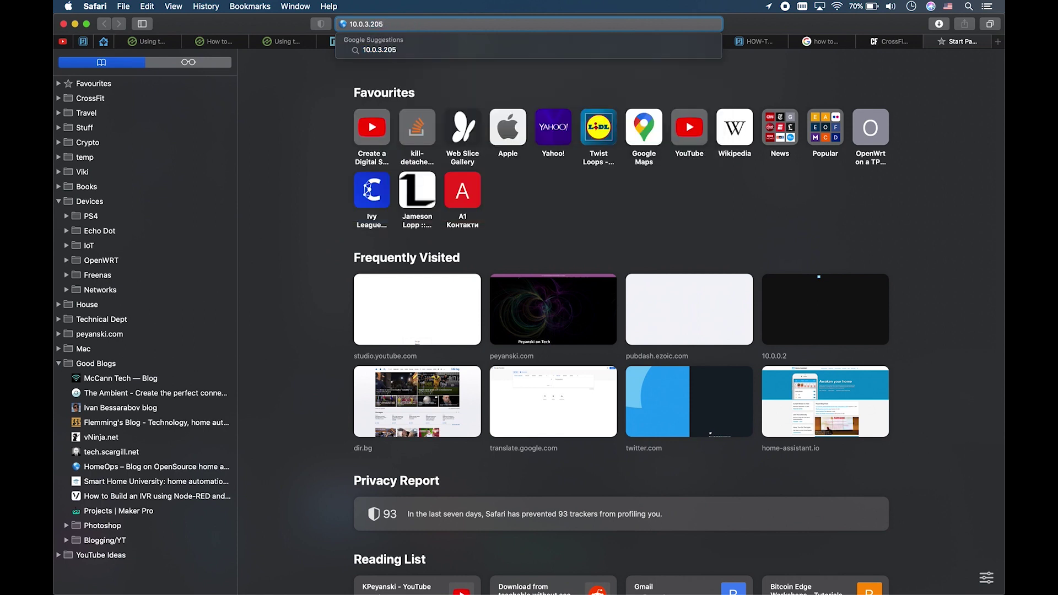
pyautogui.press('Return')
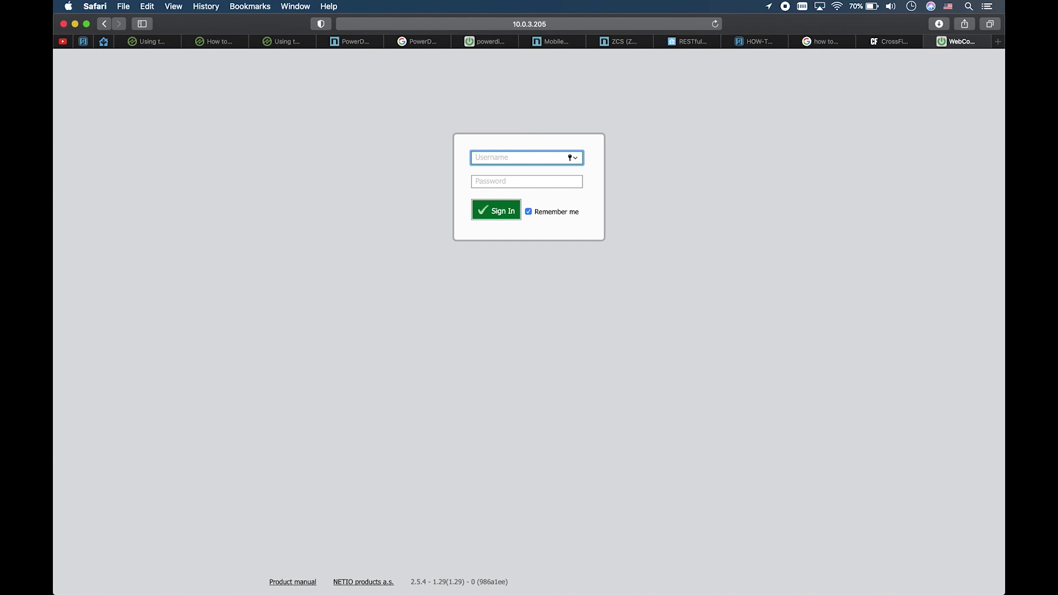
# Step: Sign in to the PowerDIN web interface with the admin credentials
pyautogui.press('Tab')
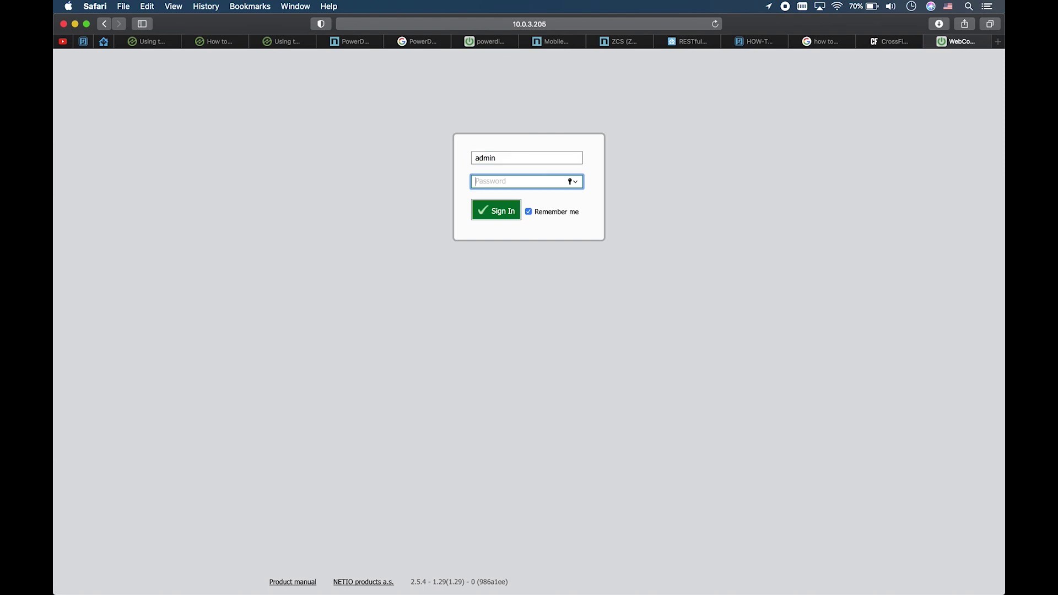
pyautogui.click(508, 210)
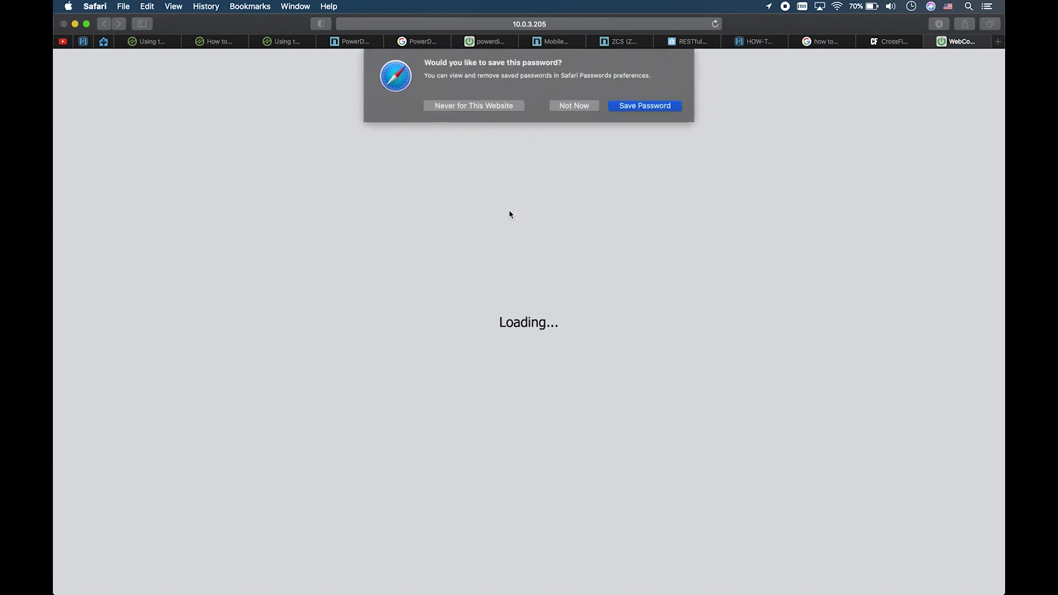
# Step: Decline saving the password, then switch Power output 2 on and confirm turning it off
pyautogui.click(582, 107)
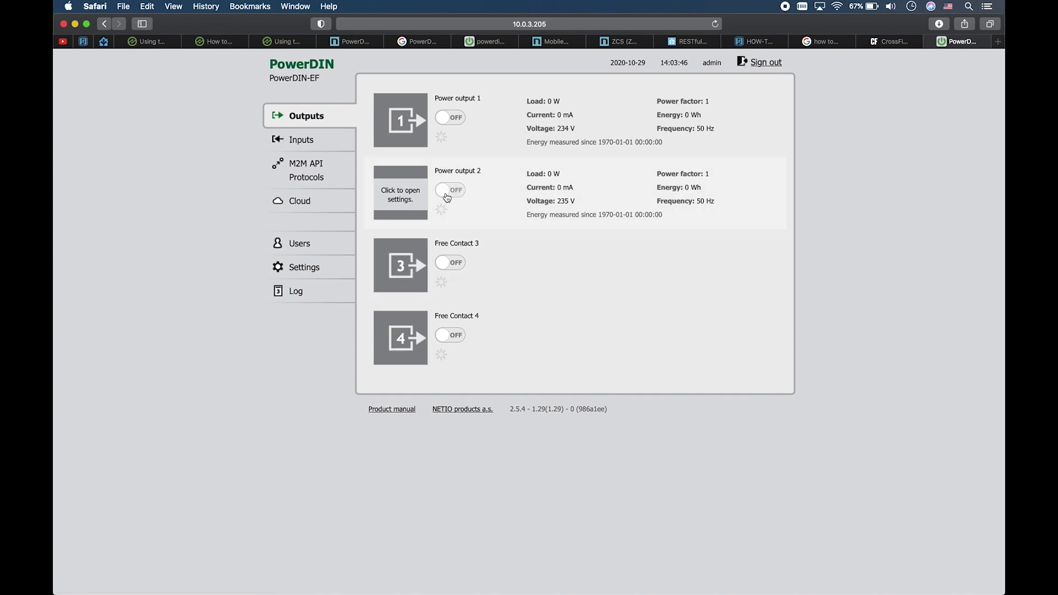
pyautogui.click(447, 190)
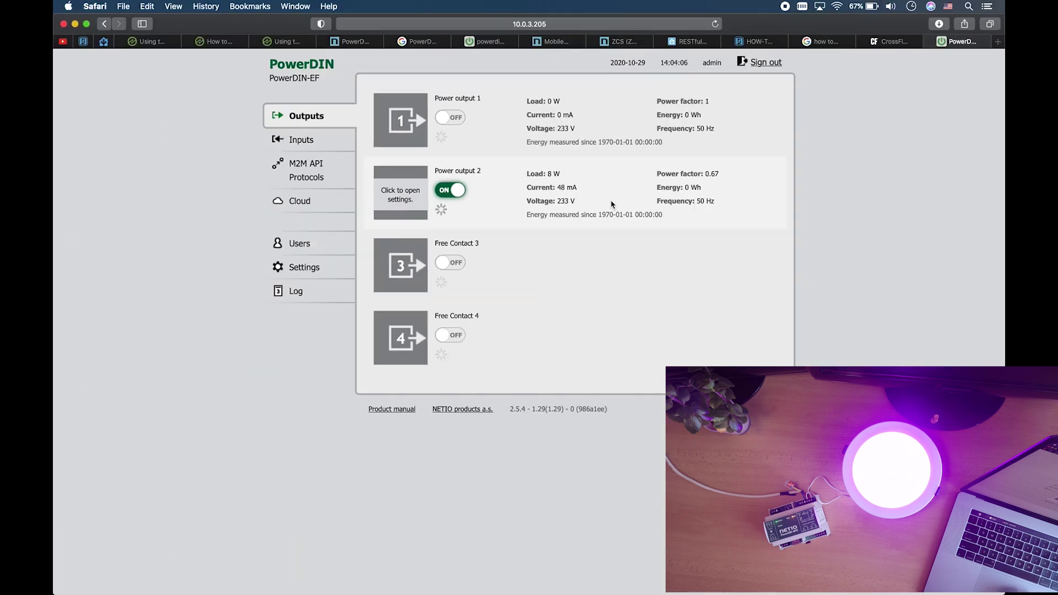
pyautogui.click(450, 190)
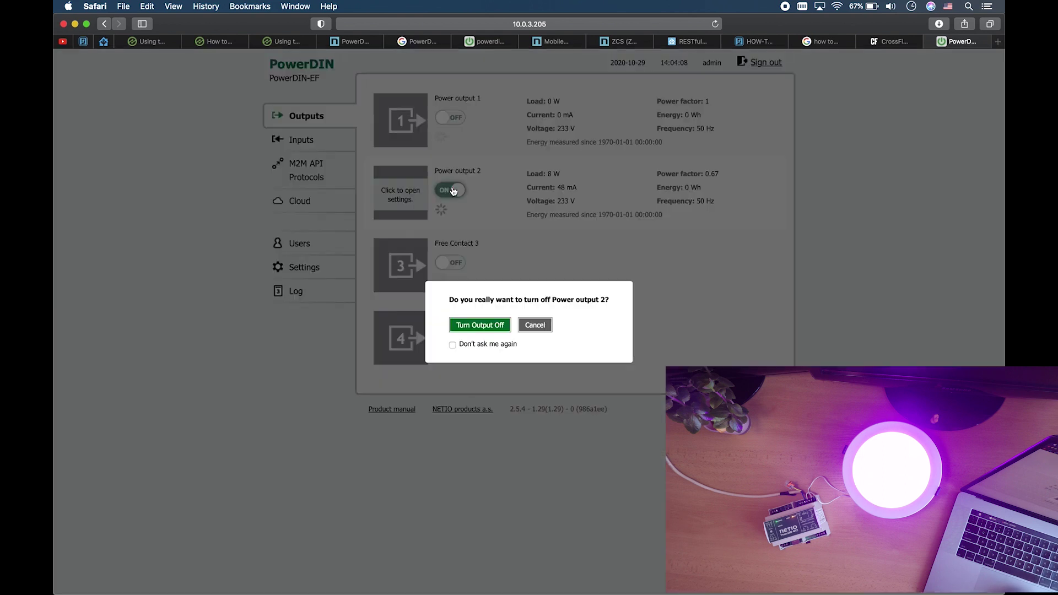
pyautogui.click(479, 328)
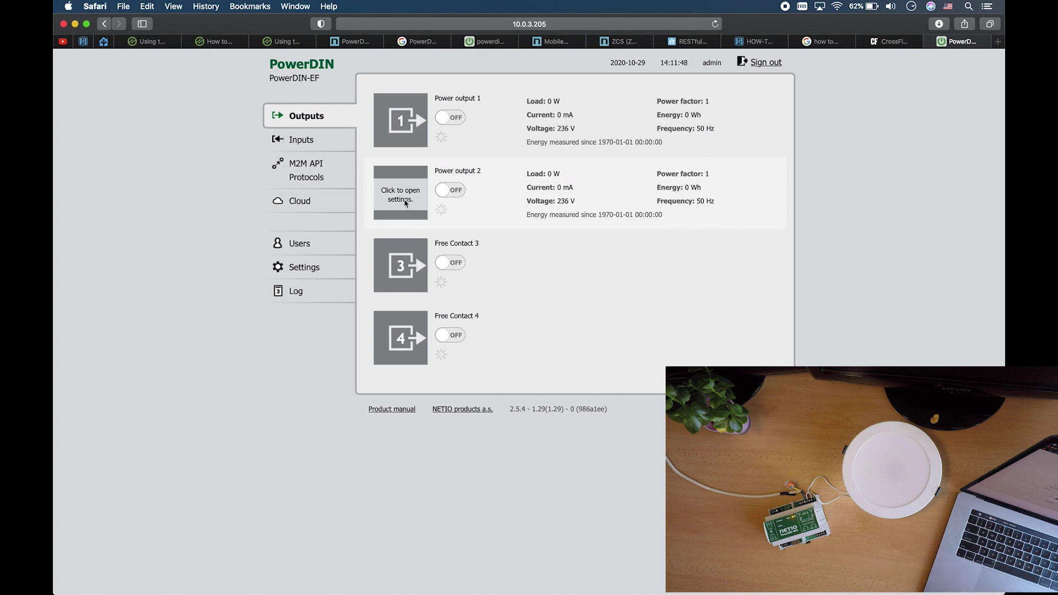
# Step: Open Power output 2 settings and keep its power-up state at LAST
pyautogui.click(404, 201)
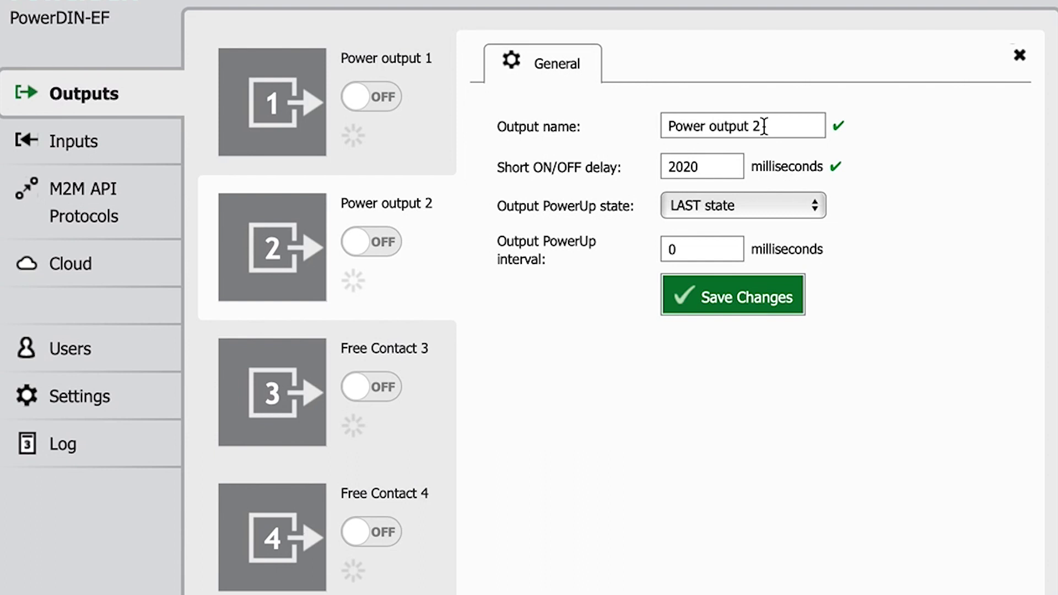
pyautogui.doubleClick(646, 132)
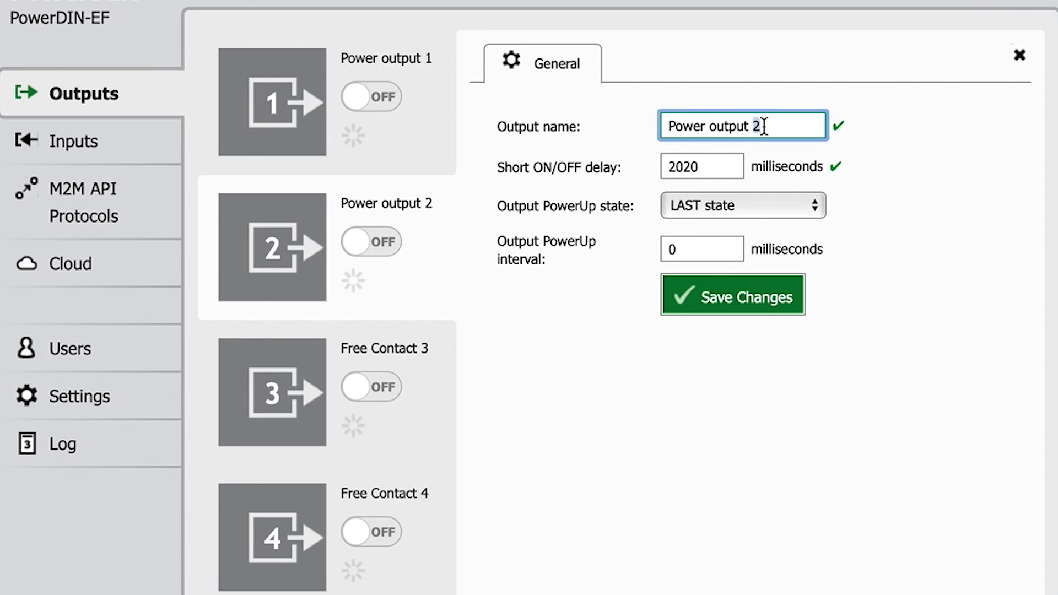
pyautogui.doubleClick(709, 168)
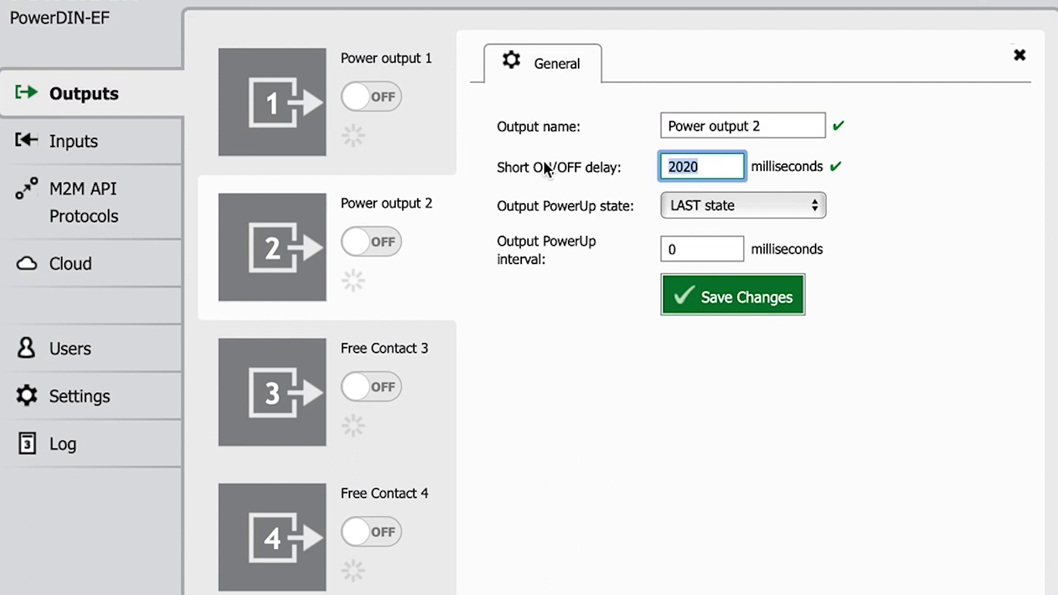
pyautogui.click(745, 211)
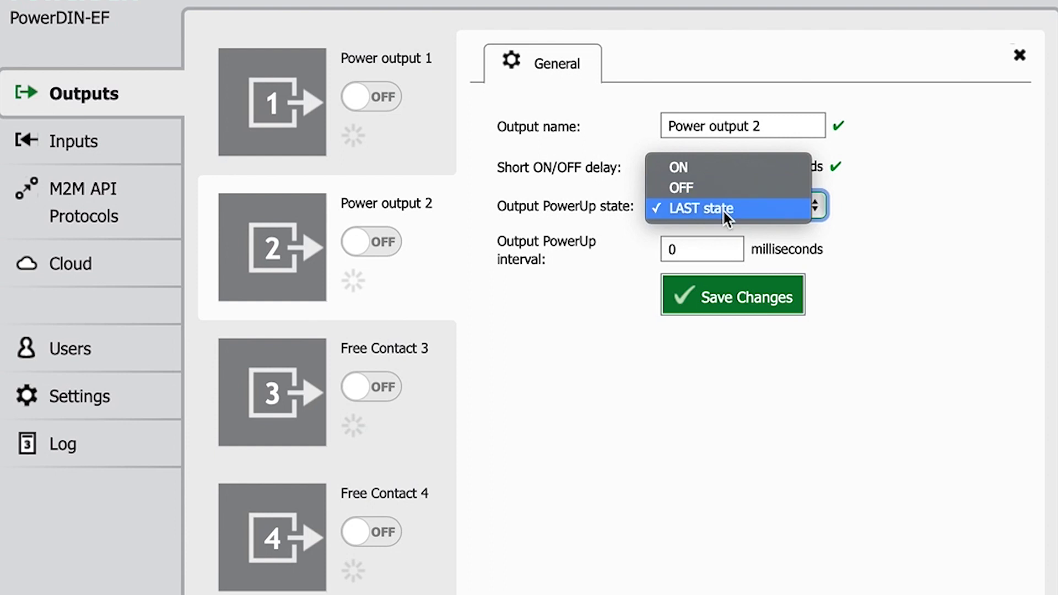
pyautogui.click(610, 267)
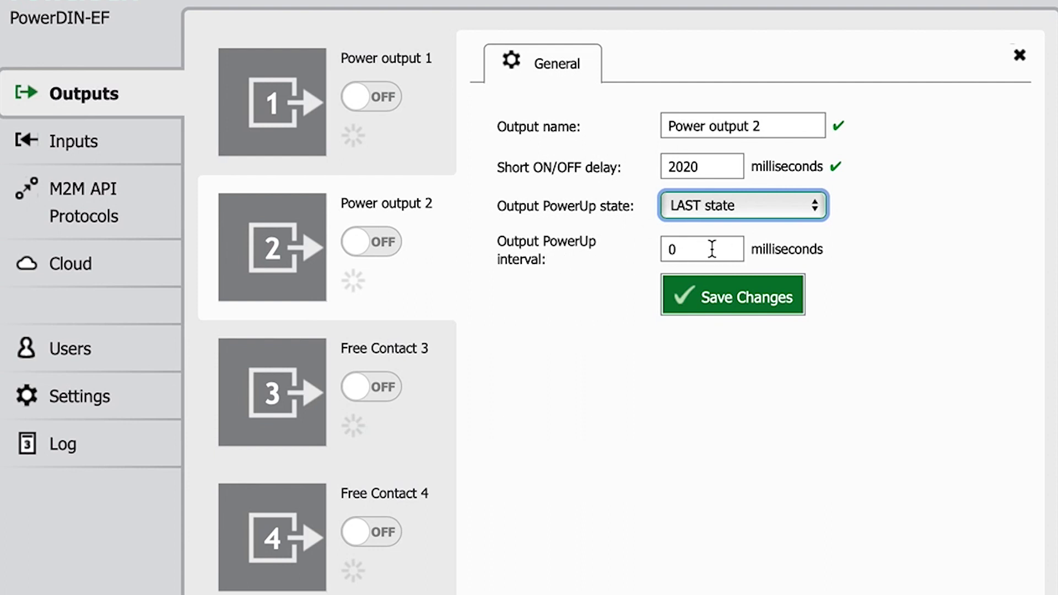
# Step: Rename output 2 to 'downlight', save it, and view the Inputs overview
pyautogui.tripleClick(785, 123)
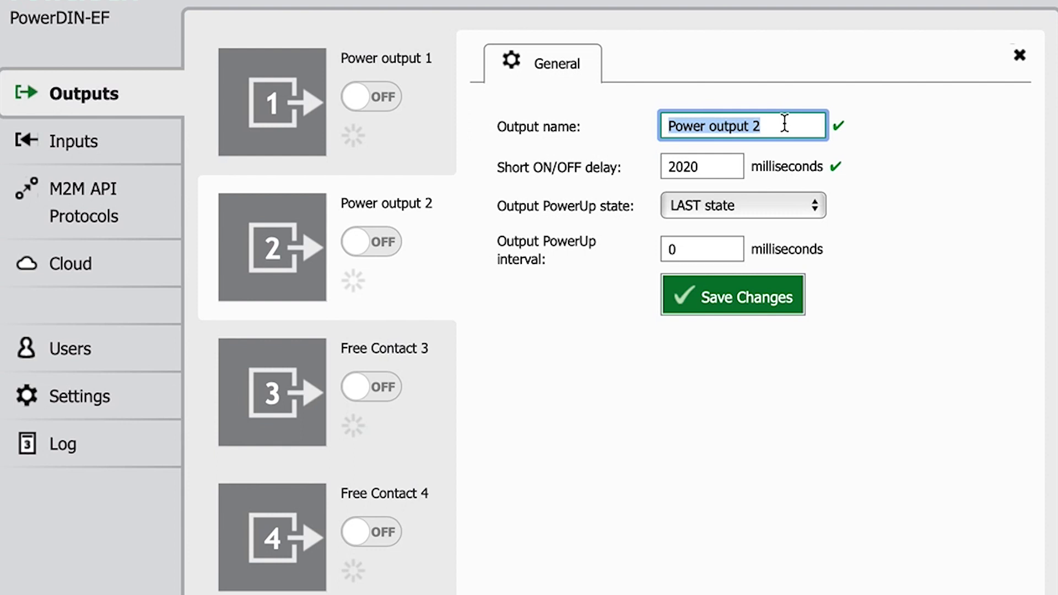
pyautogui.write('downli')
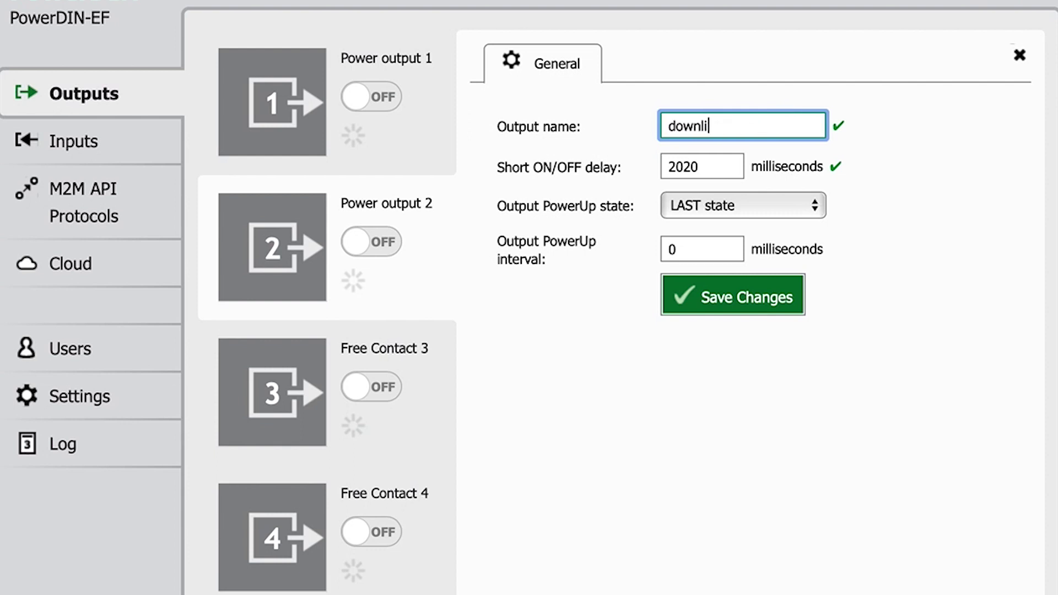
pyautogui.write('ght')
pyautogui.click(746, 309)
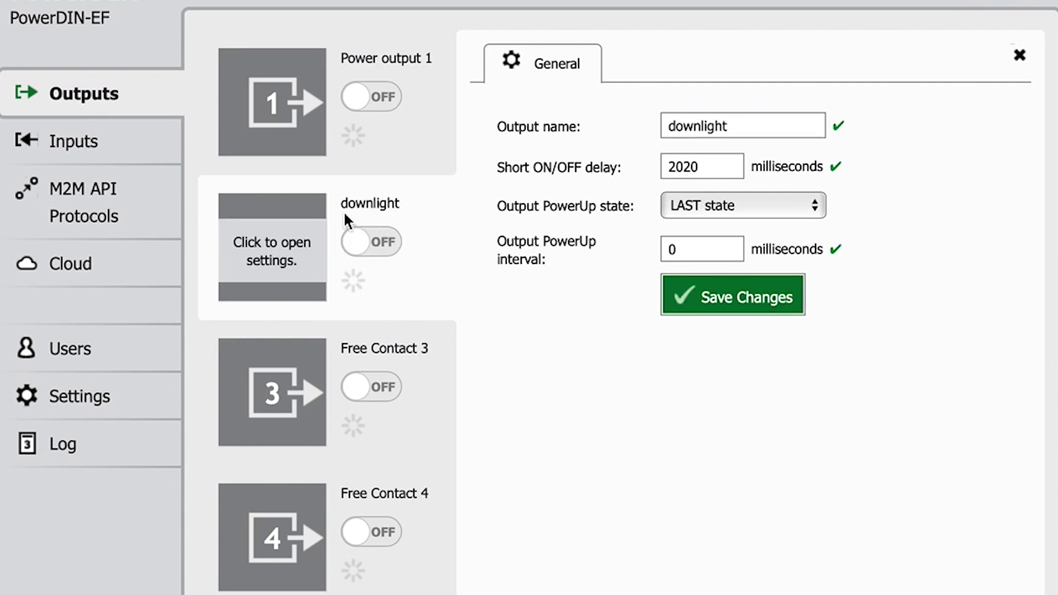
pyautogui.click(72, 144)
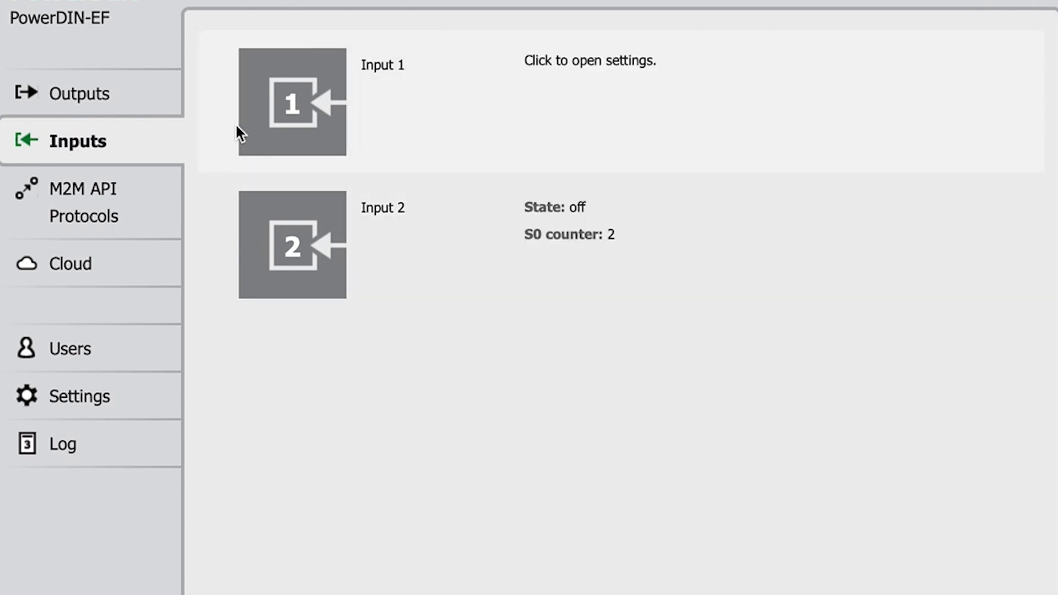
# Step: Browse the M2M API pages: JSON, URL, Telnet, Modbus/TCP, MQTT-flex, Netio Push, SNMP
pyautogui.click(94, 210)
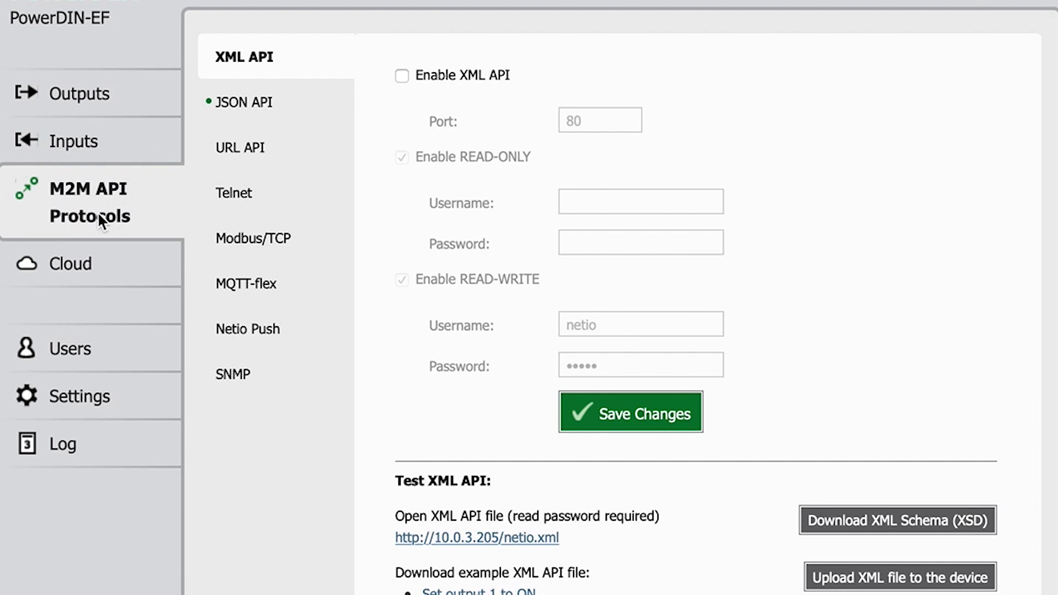
pyautogui.click(260, 106)
pyautogui.click(256, 153)
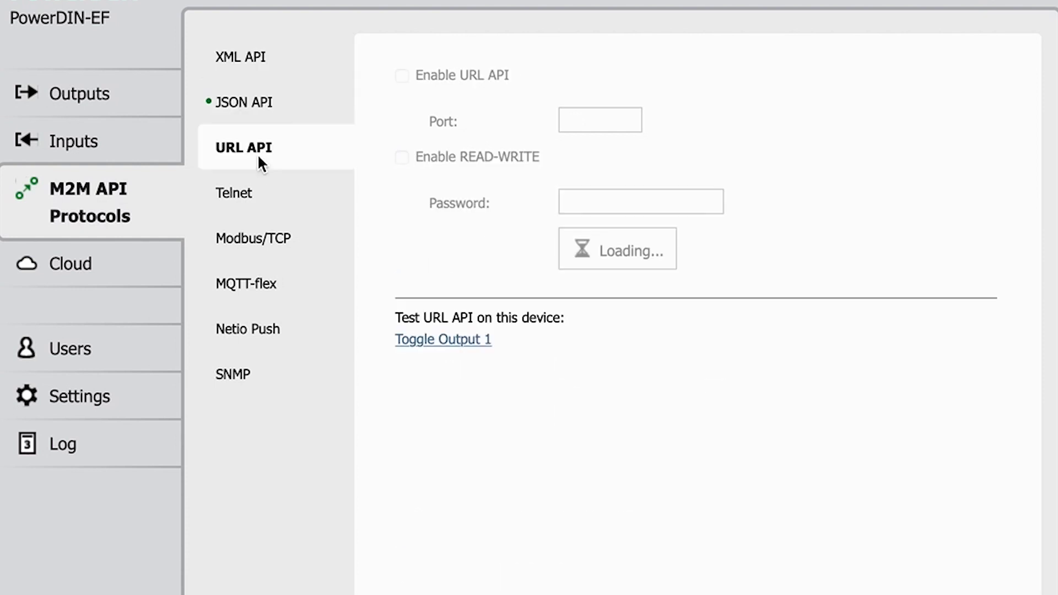
pyautogui.click(256, 193)
pyautogui.click(258, 249)
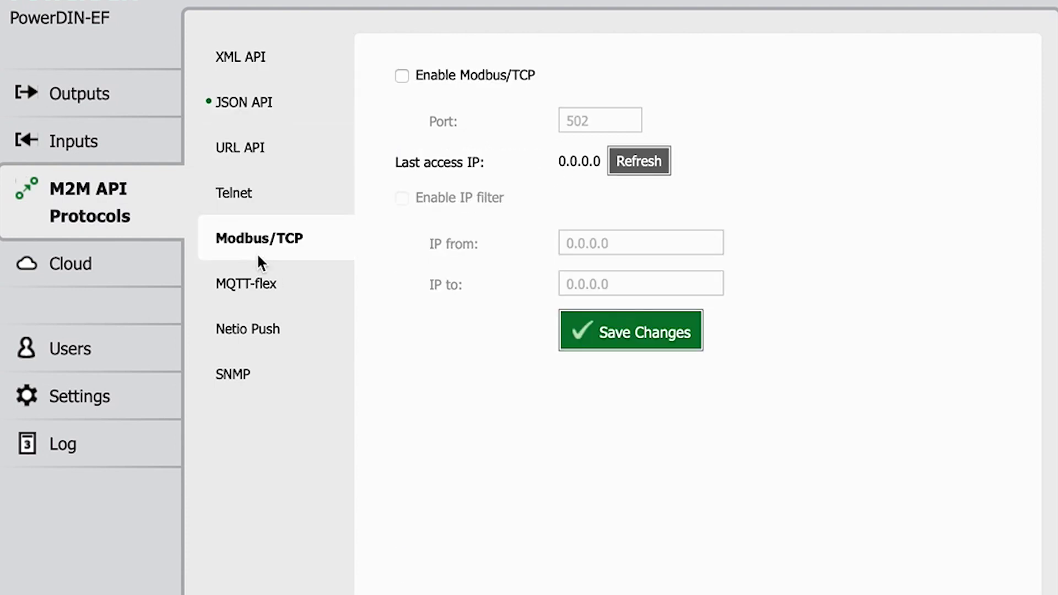
pyautogui.click(257, 289)
pyautogui.click(252, 345)
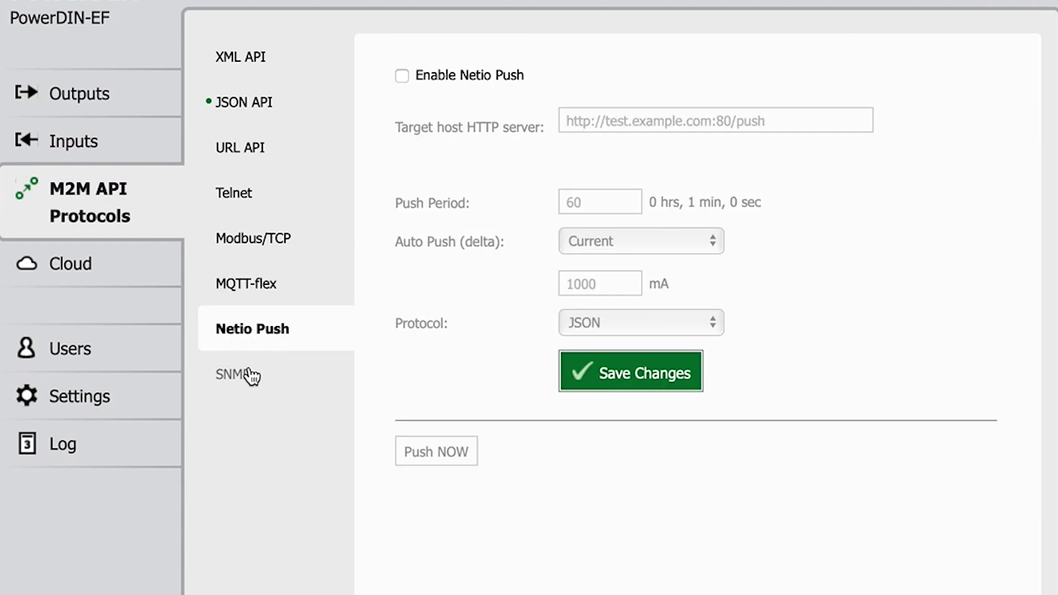
pyautogui.click(249, 372)
pyautogui.click(264, 338)
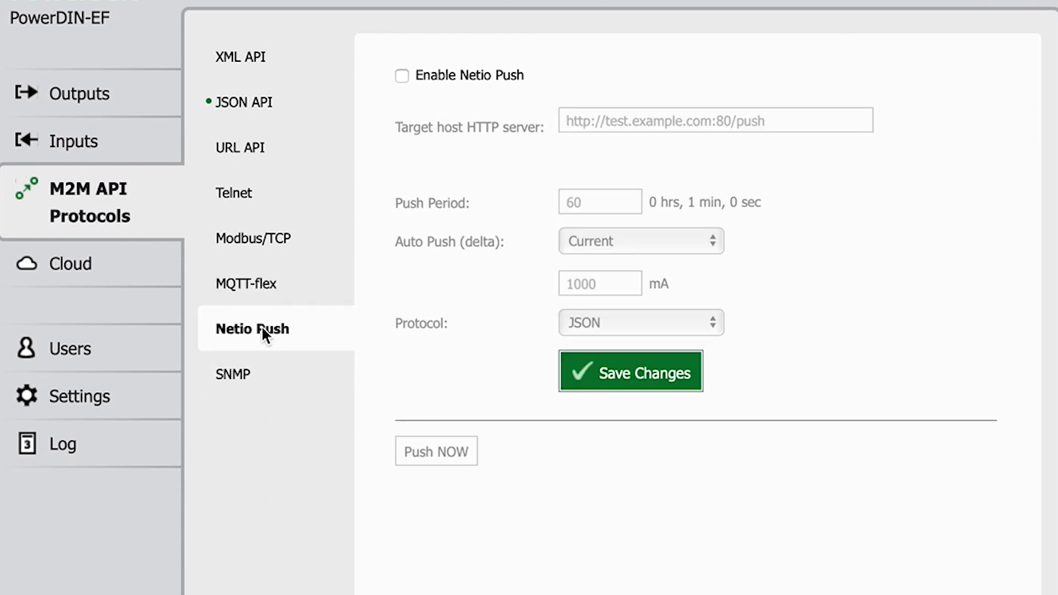
# Step: Check MQTT-flex, then flip between JSON, URL and XML API, ending on URL API
pyautogui.click(262, 278)
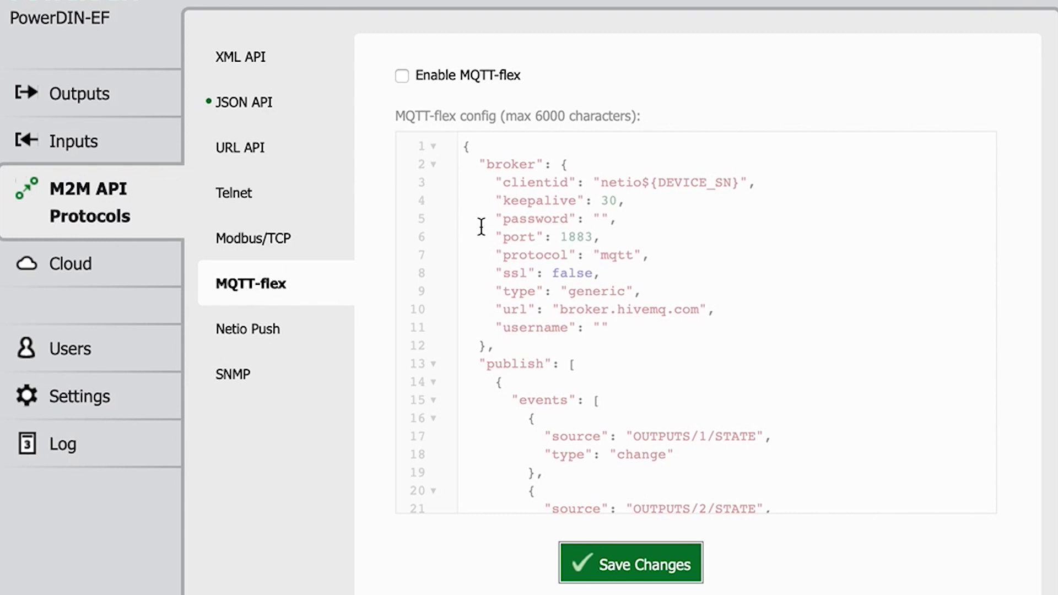
pyautogui.click(250, 118)
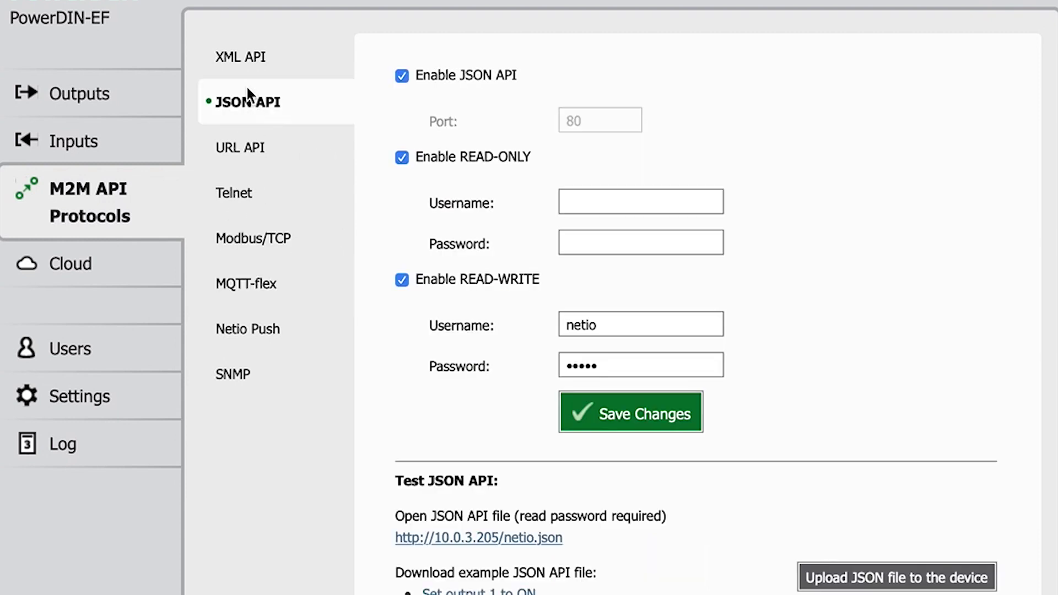
pyautogui.click(244, 148)
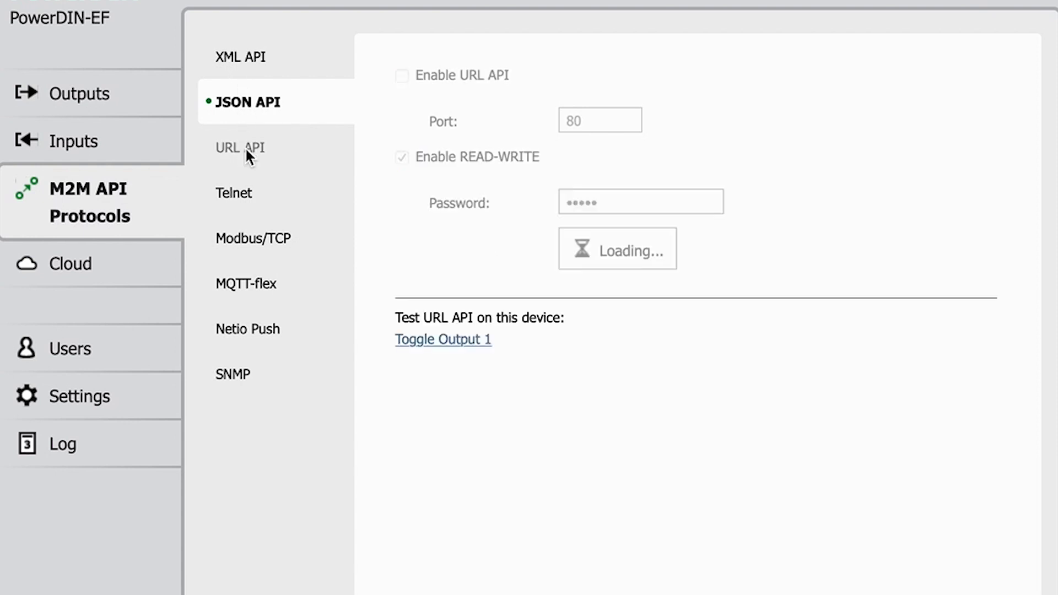
pyautogui.click(248, 109)
pyautogui.click(253, 58)
pyautogui.click(229, 105)
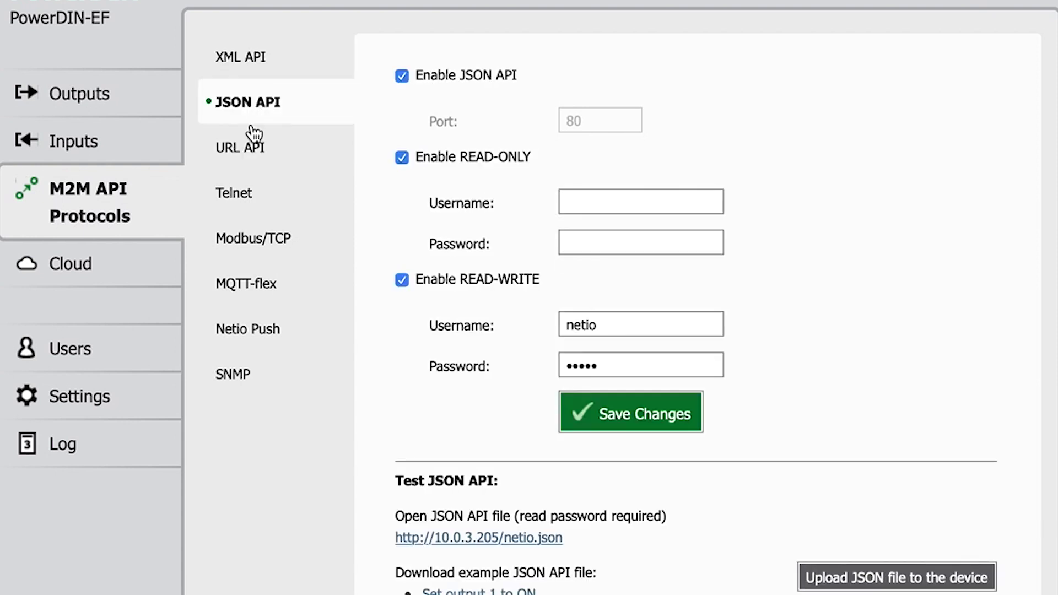
pyautogui.click(243, 147)
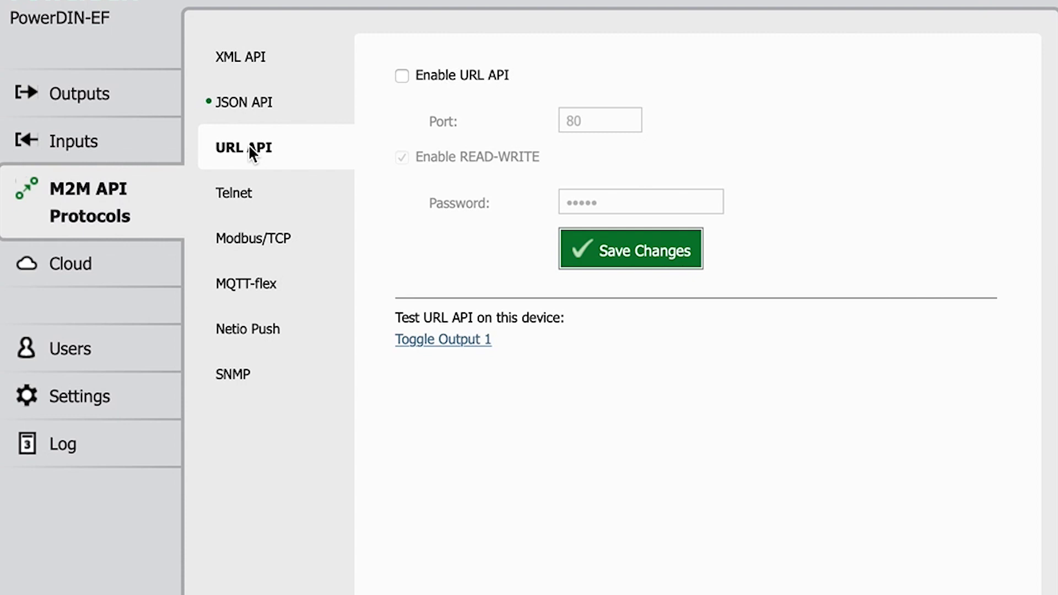
# Step: Tick Enable NETIO Cloud on the Cloud page, then move to the Users page
pyautogui.click(100, 265)
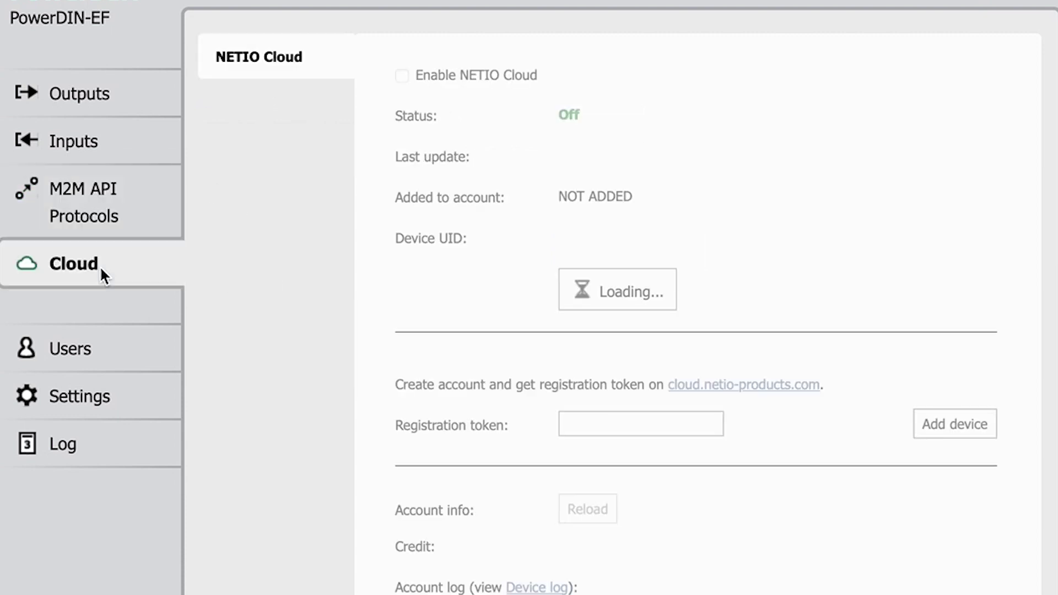
pyautogui.click(401, 76)
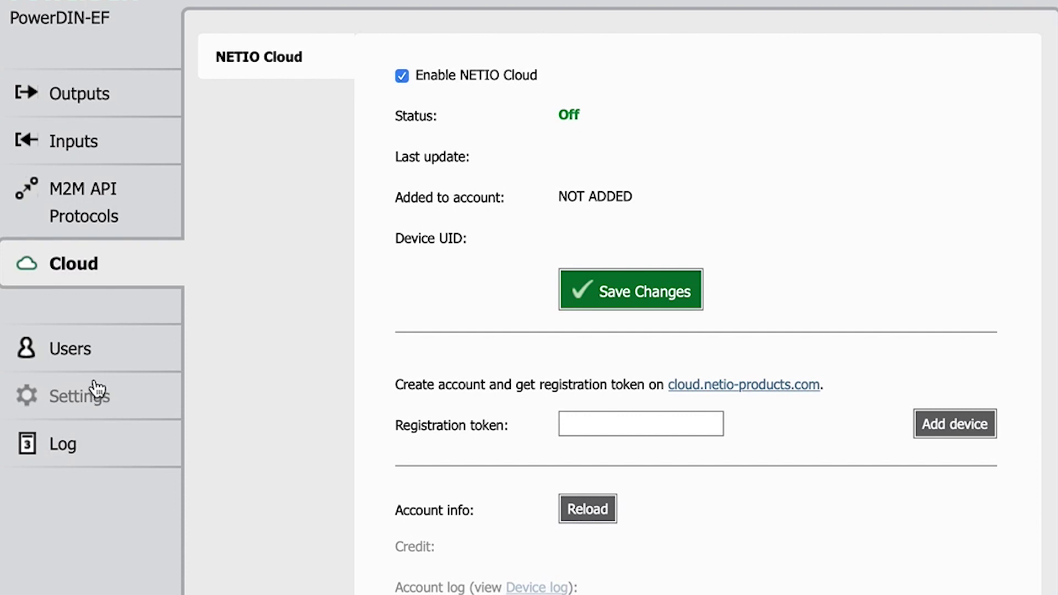
pyautogui.click(83, 351)
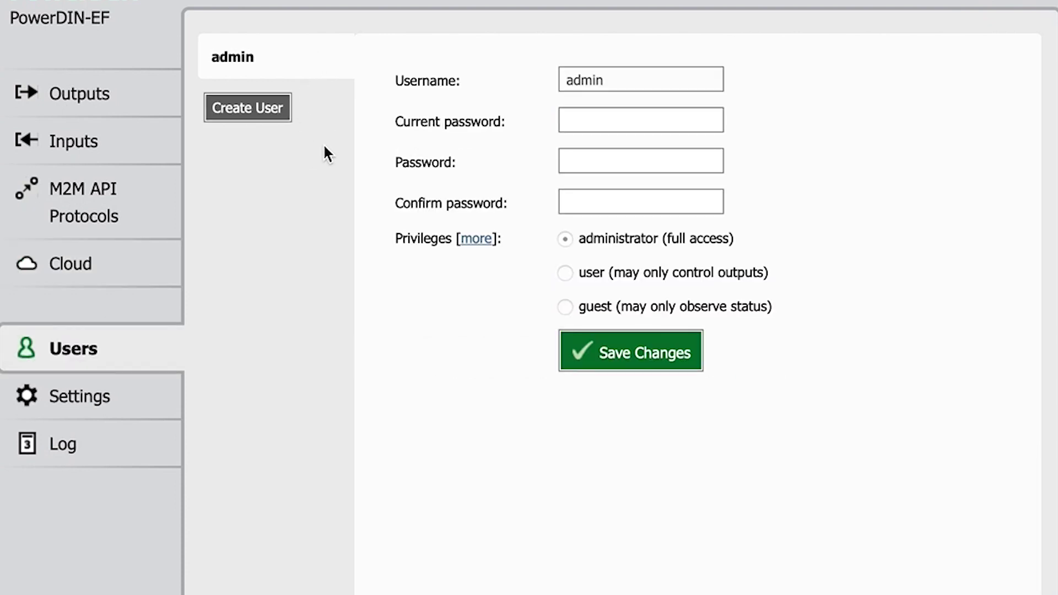
# Step: Try the admin account's current and new password fields, then go to device Settings
pyautogui.click(612, 115)
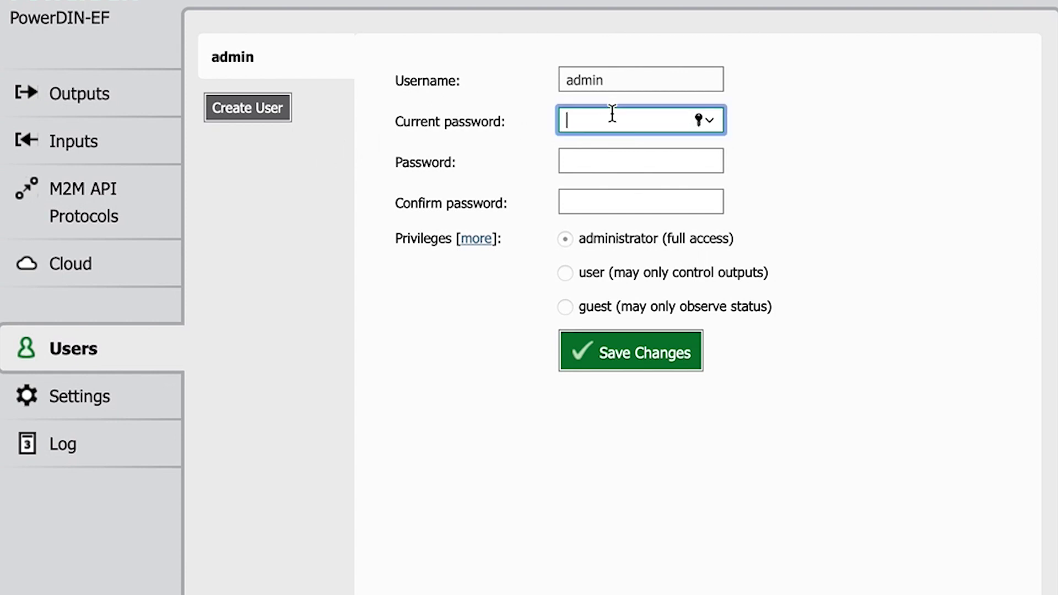
pyautogui.click(598, 157)
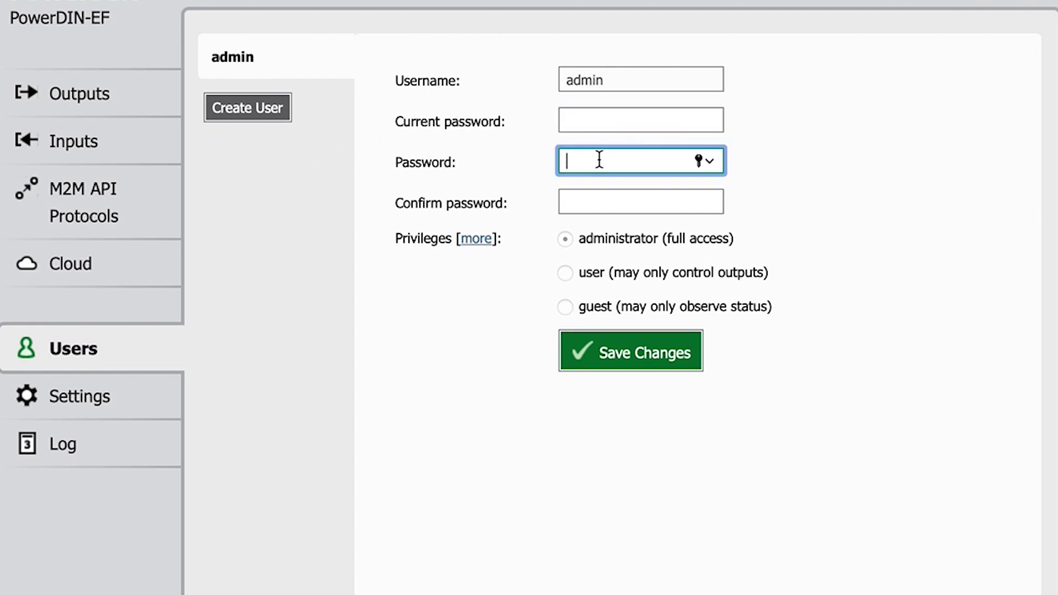
pyautogui.click(589, 120)
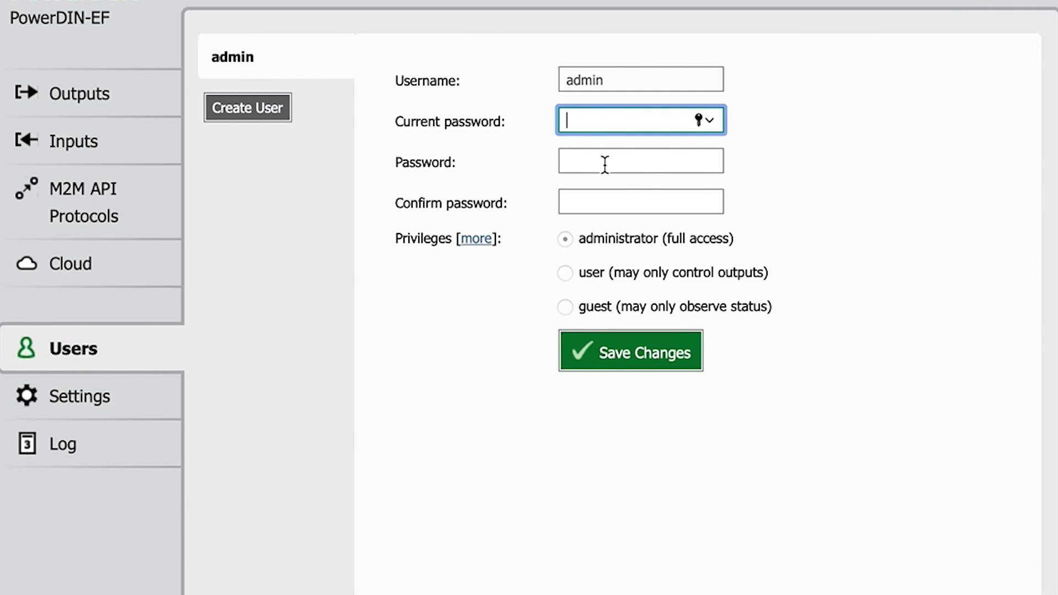
pyautogui.click(73, 408)
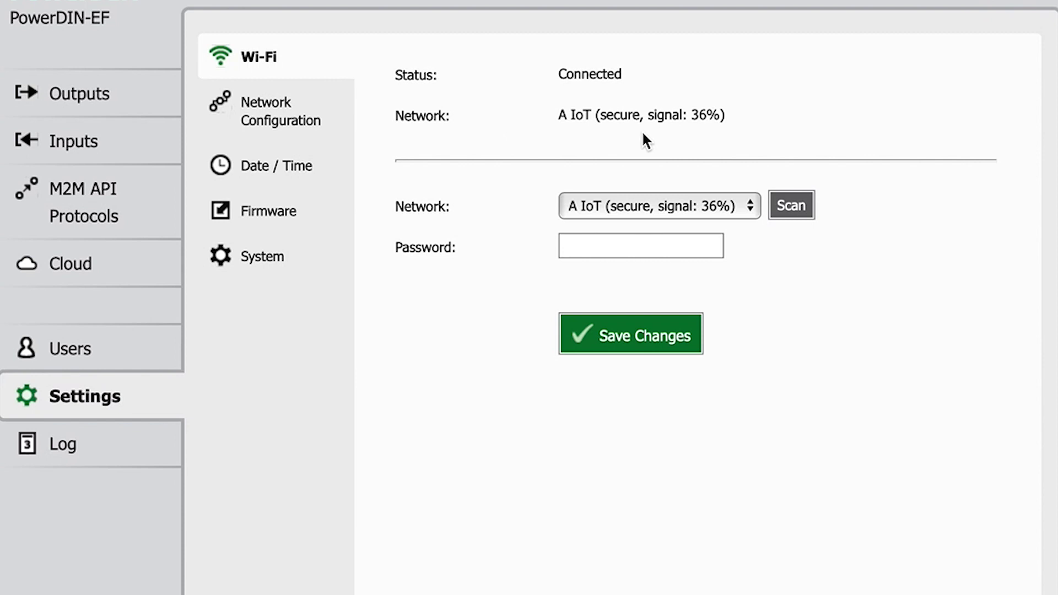
# Step: Review Wi-Fi/Ethernet network, Date/Time and Firmware pages, cancel file picking, then open System
pyautogui.click(267, 107)
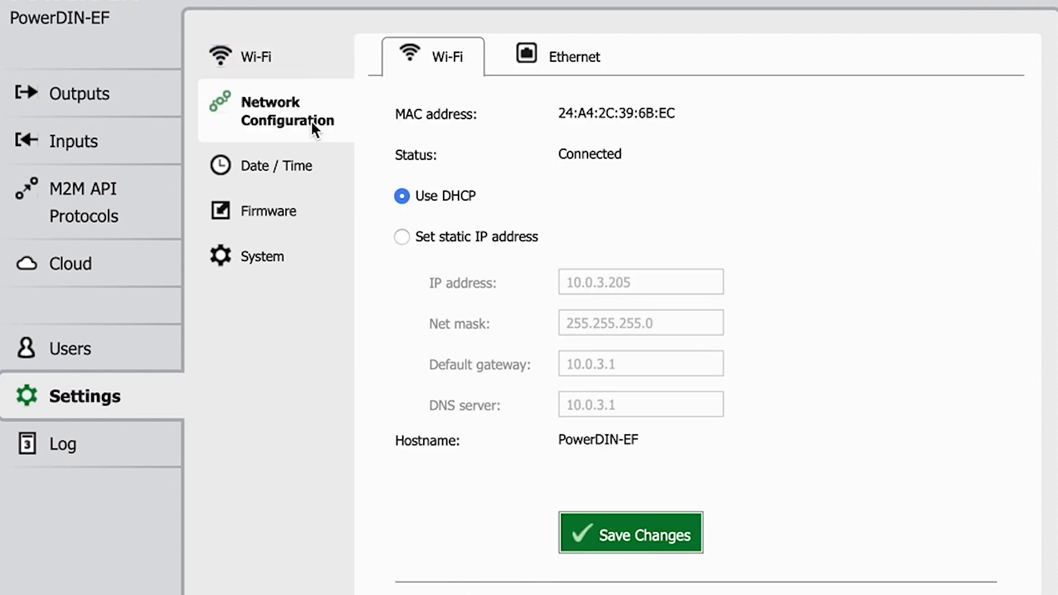
pyautogui.click(568, 72)
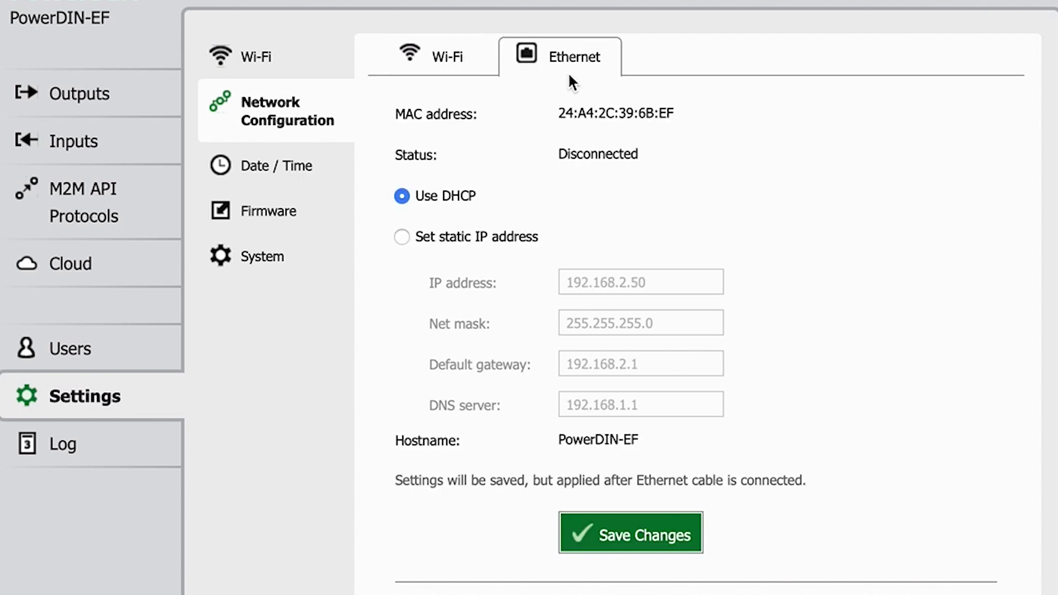
pyautogui.click(456, 65)
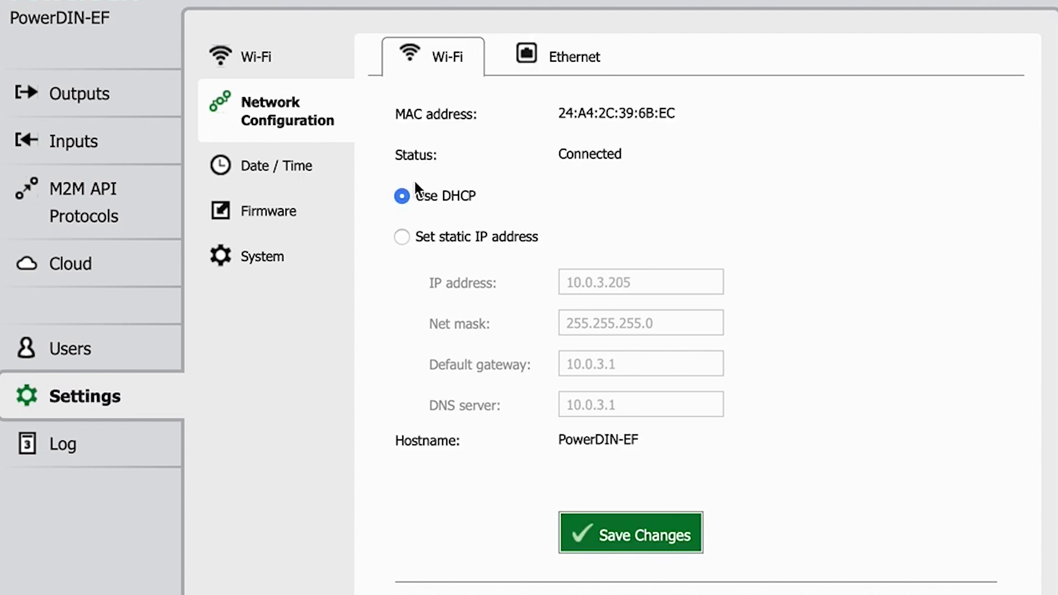
pyautogui.click(280, 166)
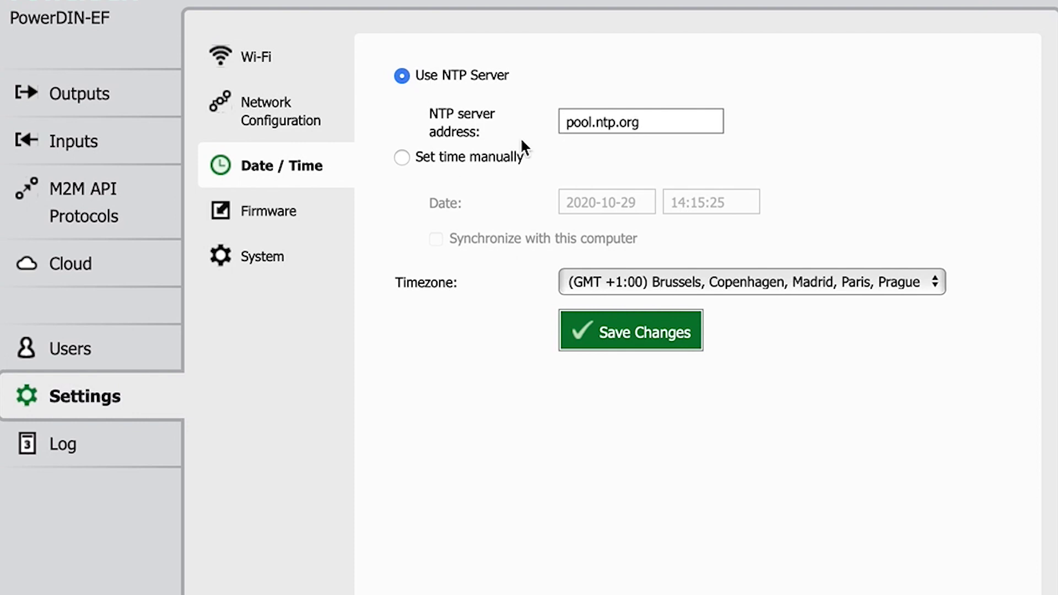
pyautogui.click(275, 209)
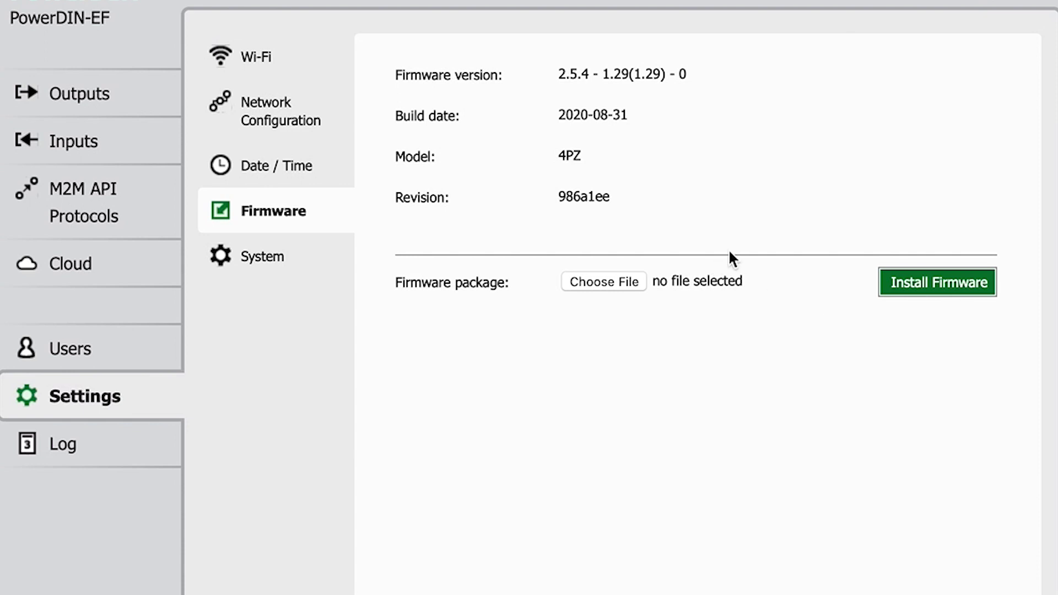
pyautogui.click(605, 282)
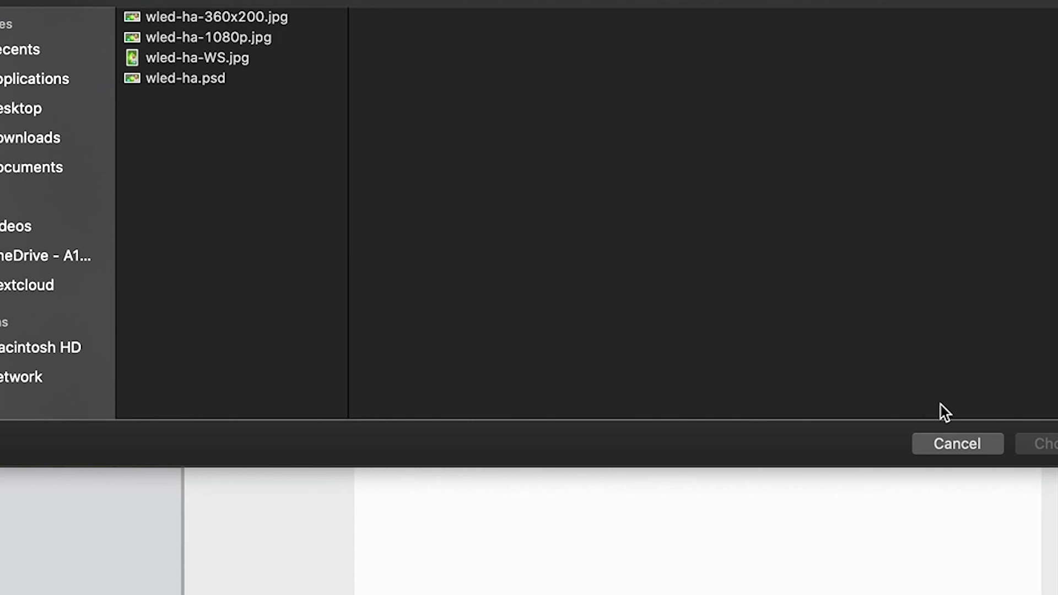
pyautogui.click(956, 445)
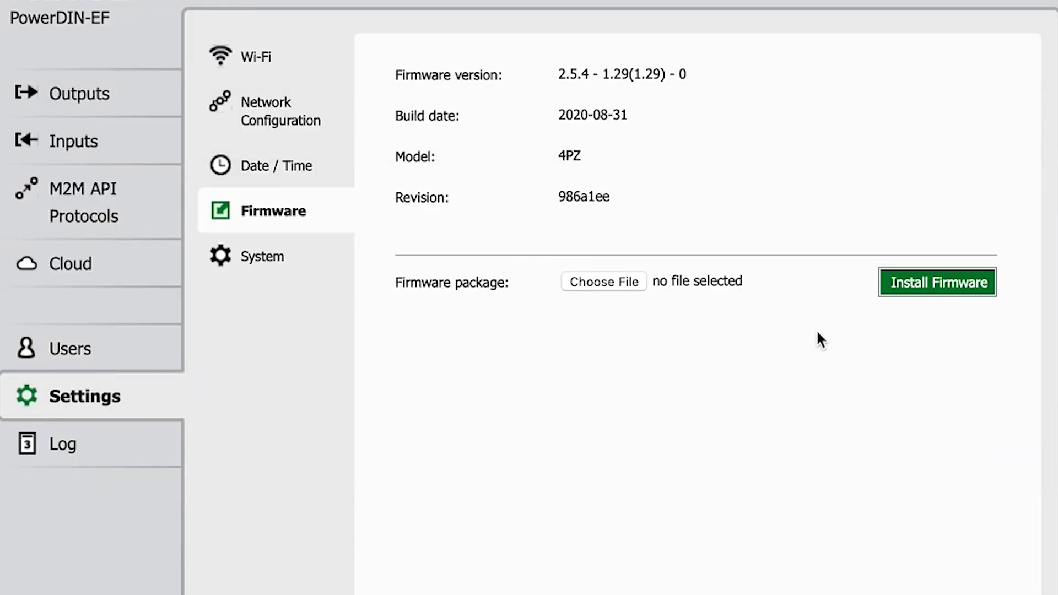
pyautogui.click(282, 264)
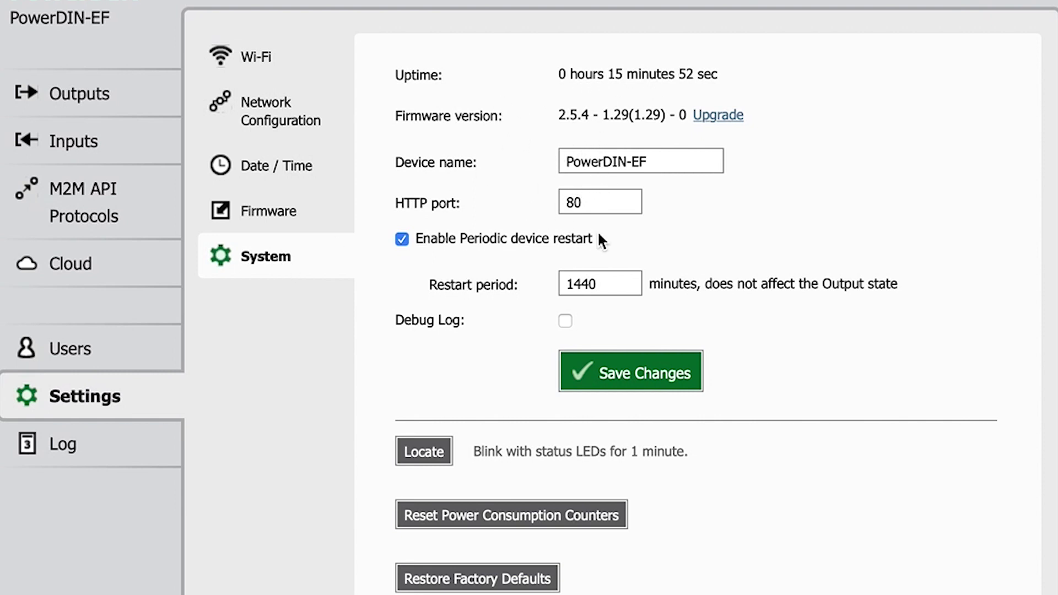
# Step: Note HTTP port 80 and 1440-minute restart period, start Locate, and return to Outputs
pyautogui.click(600, 211)
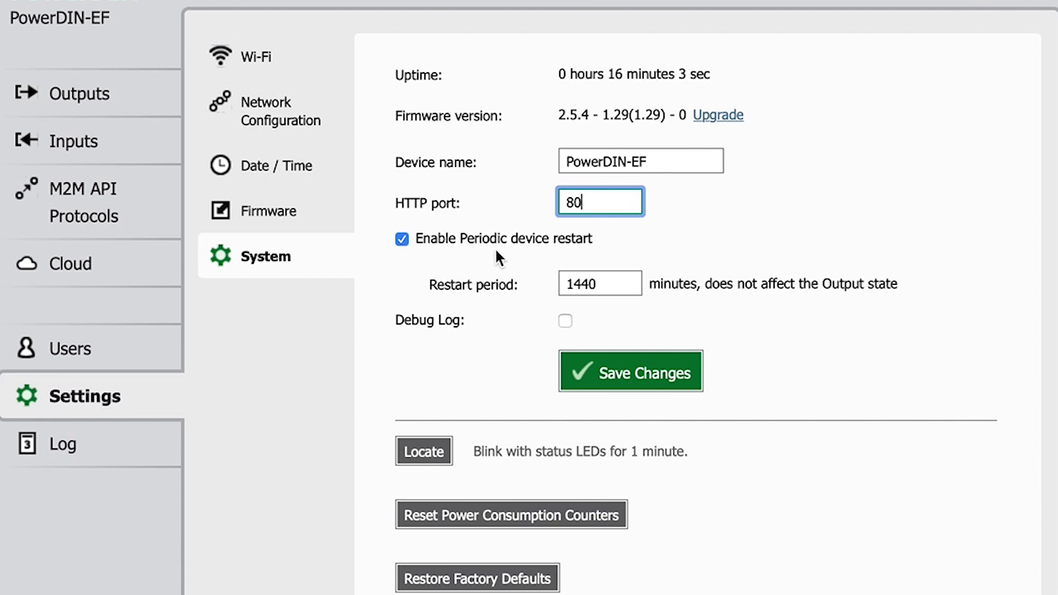
pyautogui.doubleClick(617, 287)
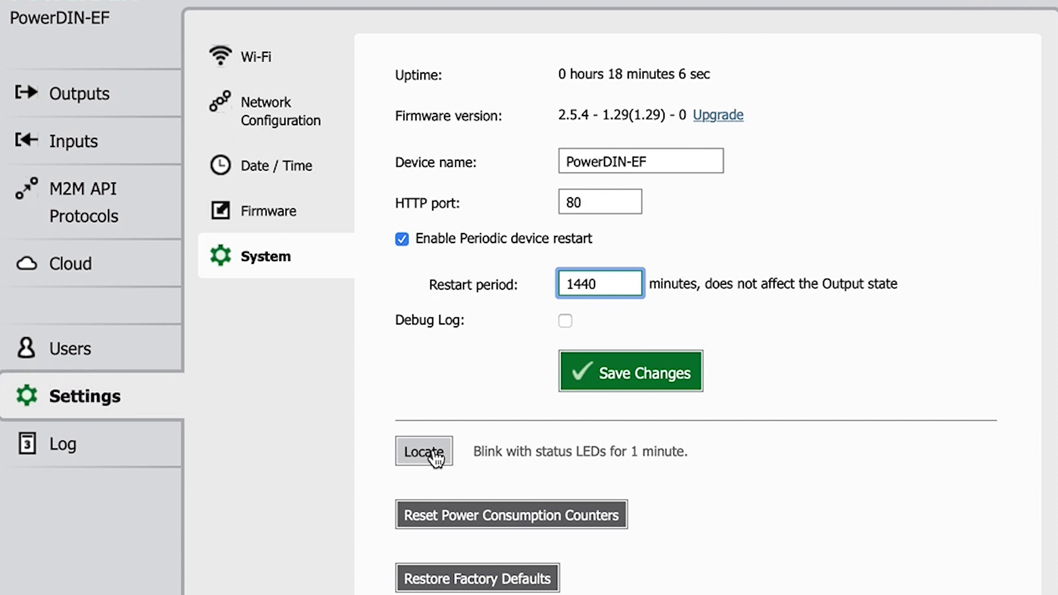
pyautogui.click(435, 455)
pyautogui.scroll(-4, 570, 441)
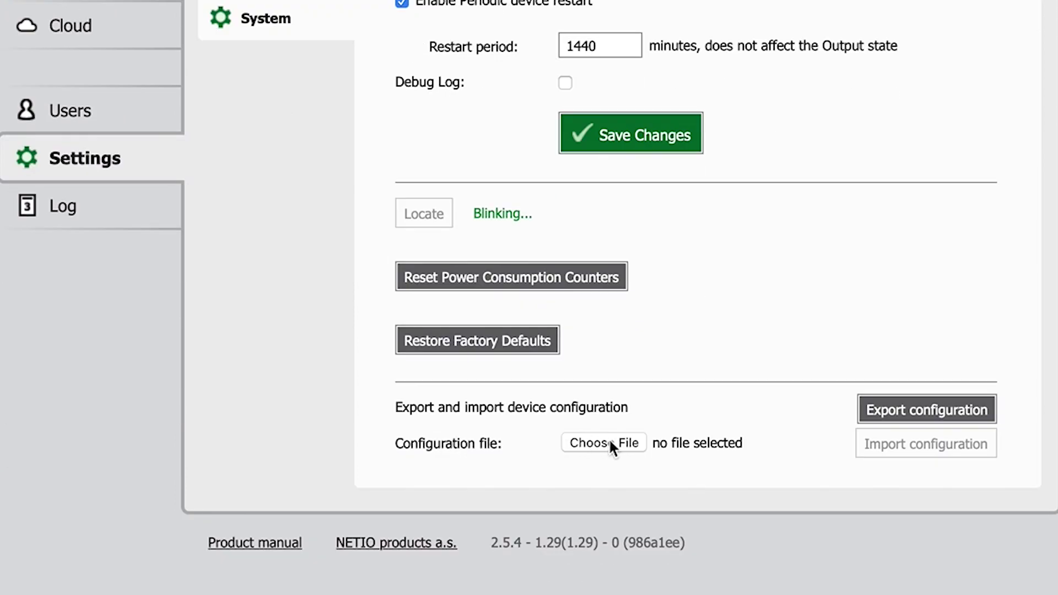
pyautogui.click(892, 423)
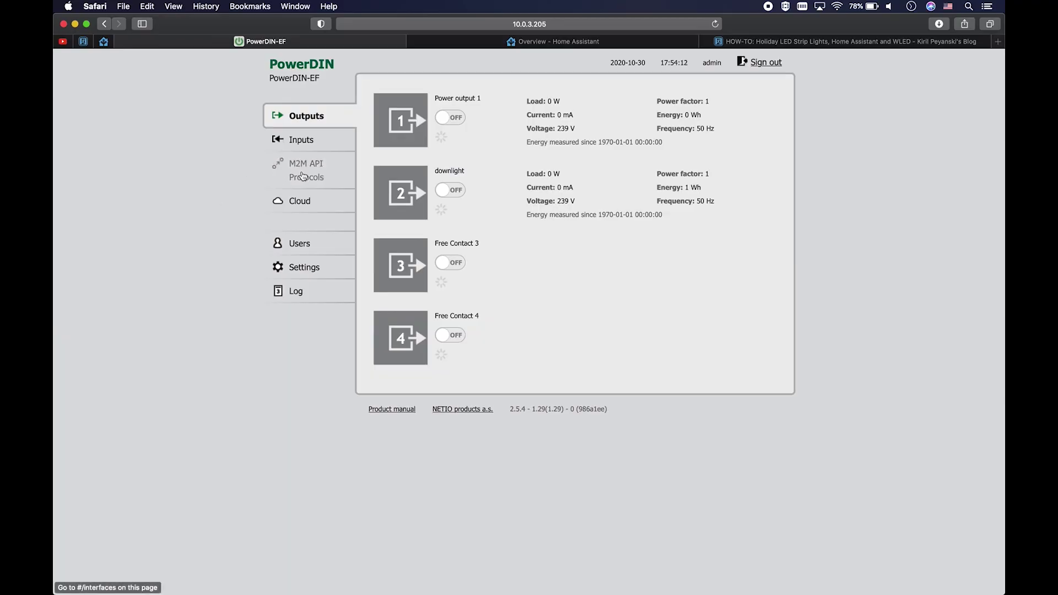
# Step: Enable the JSON API with read-write access, save, and open netio.json in a new tab
pyautogui.click(317, 169)
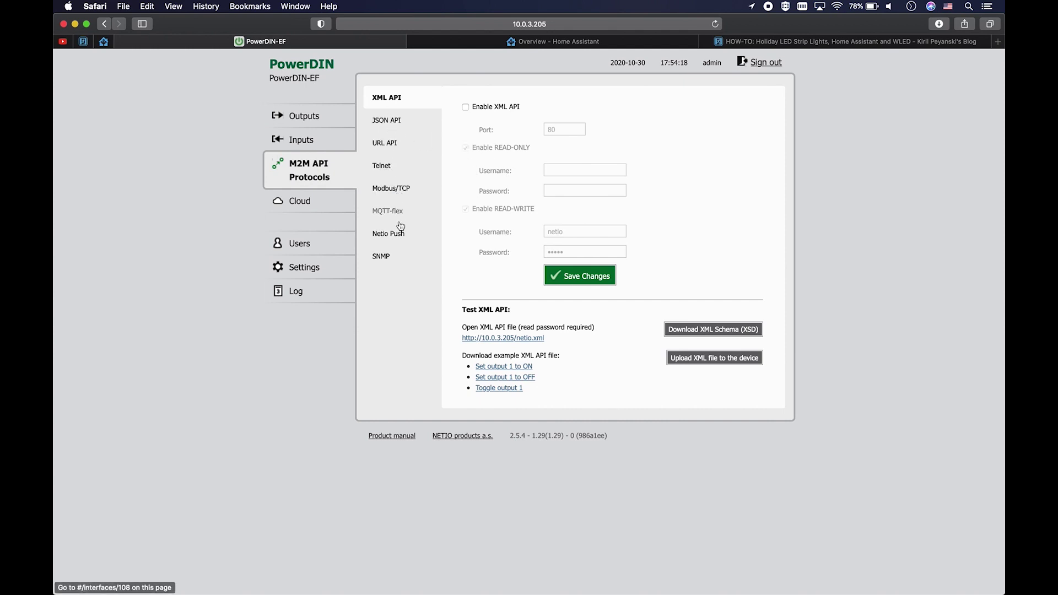
pyautogui.click(386, 127)
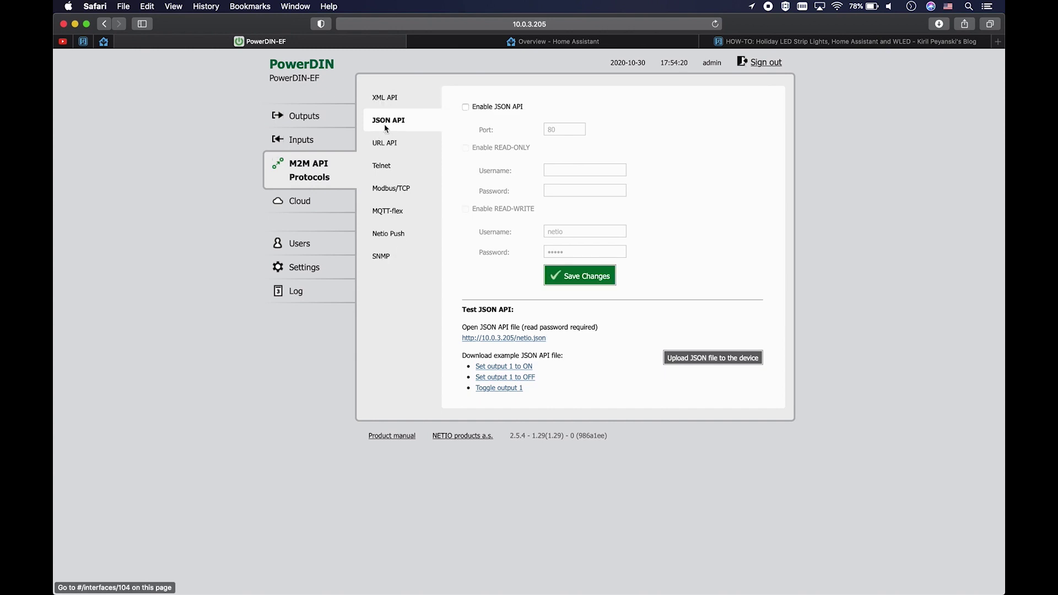
pyautogui.click(465, 107)
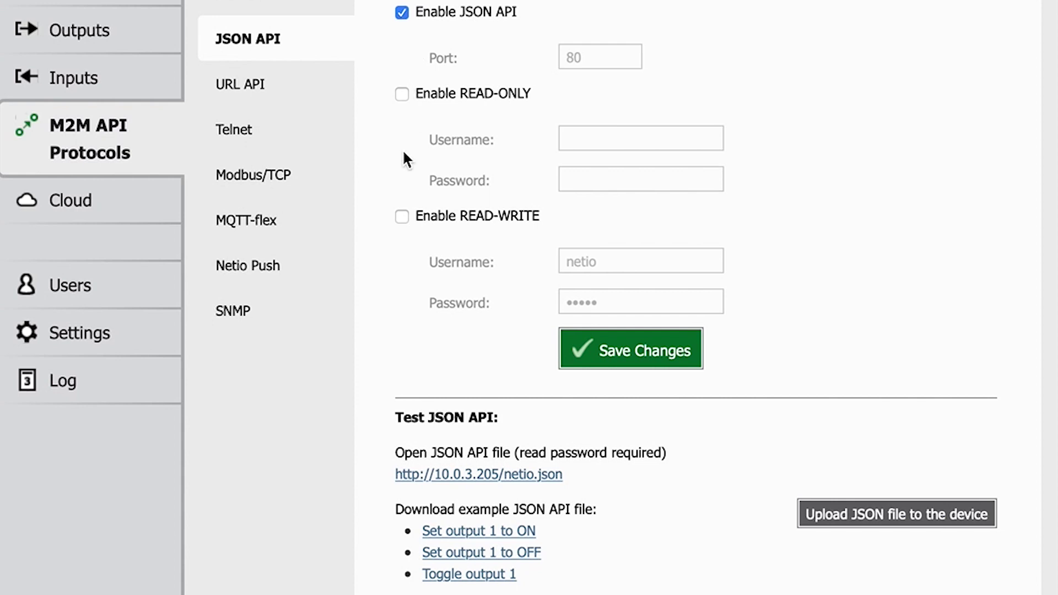
pyautogui.click(401, 221)
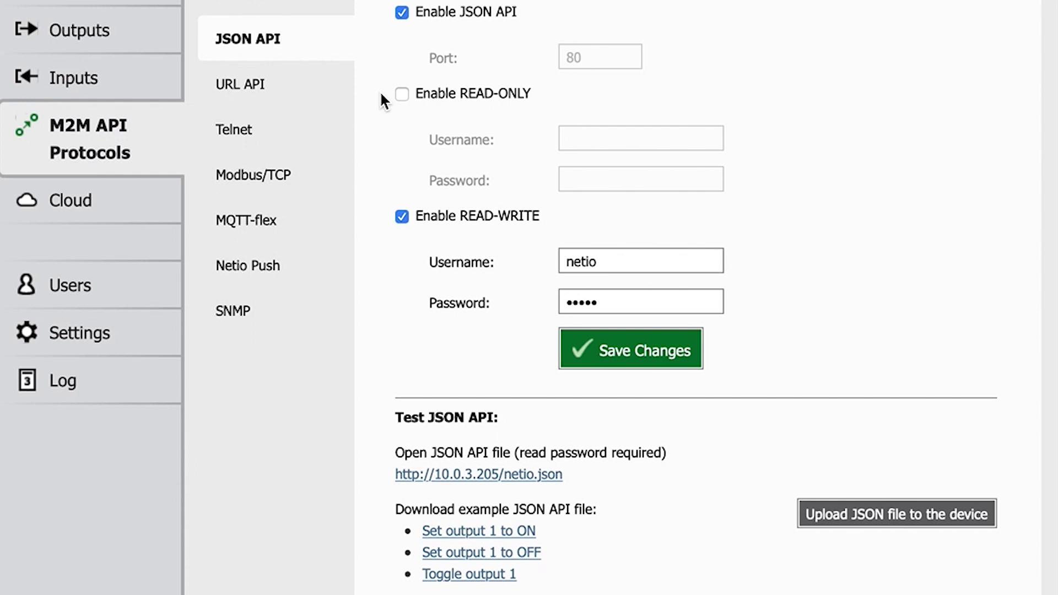
pyautogui.click(639, 358)
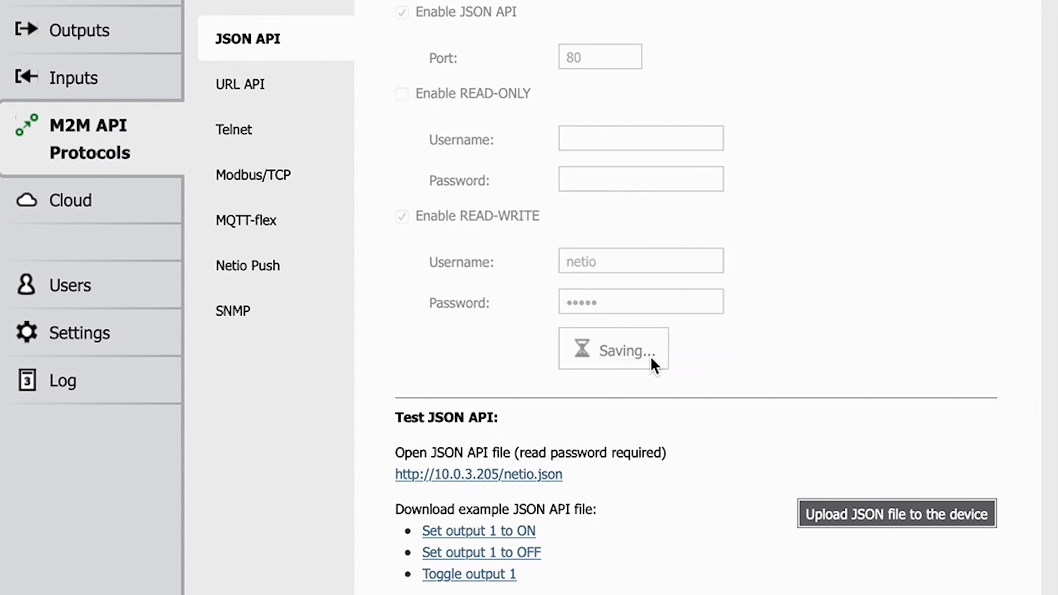
pyautogui.rightClick(509, 487)
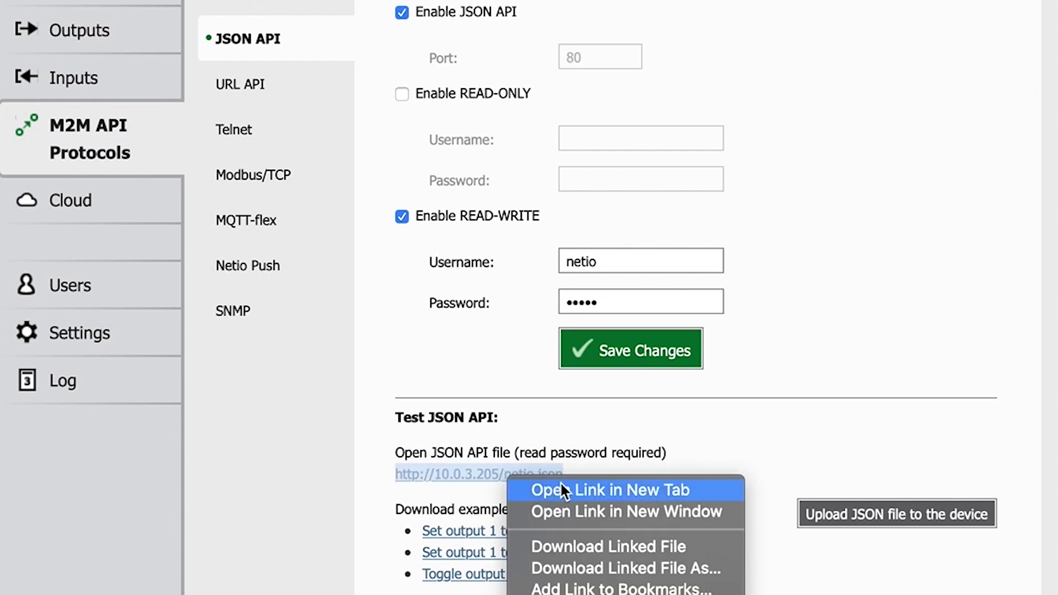
pyautogui.click(546, 489)
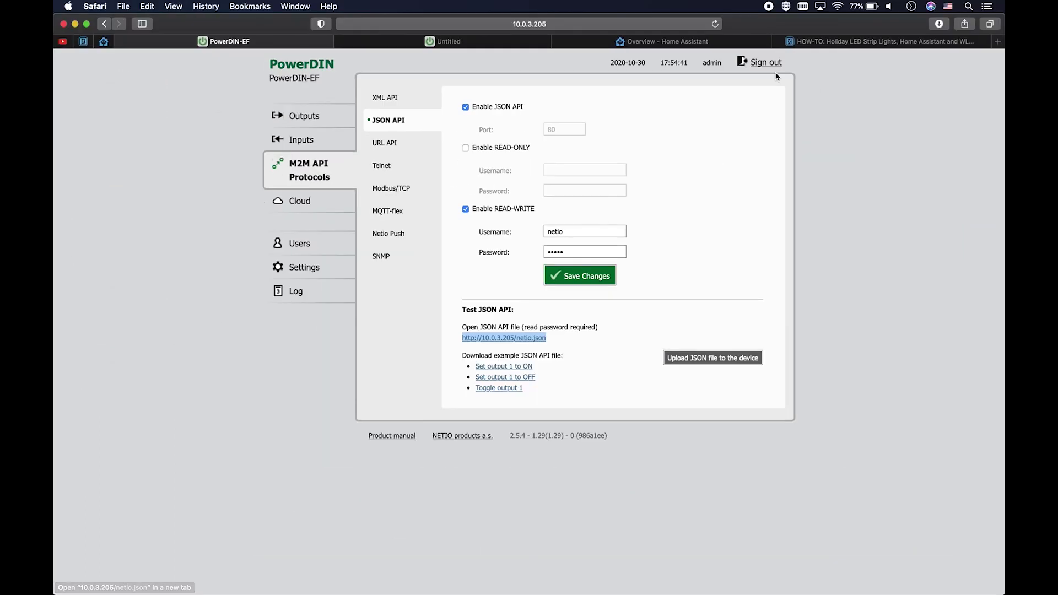
# Step: Inspect the netio.json output, highlighting PowerDIN, the Outputs entries and the downlight's State
pyautogui.click(454, 44)
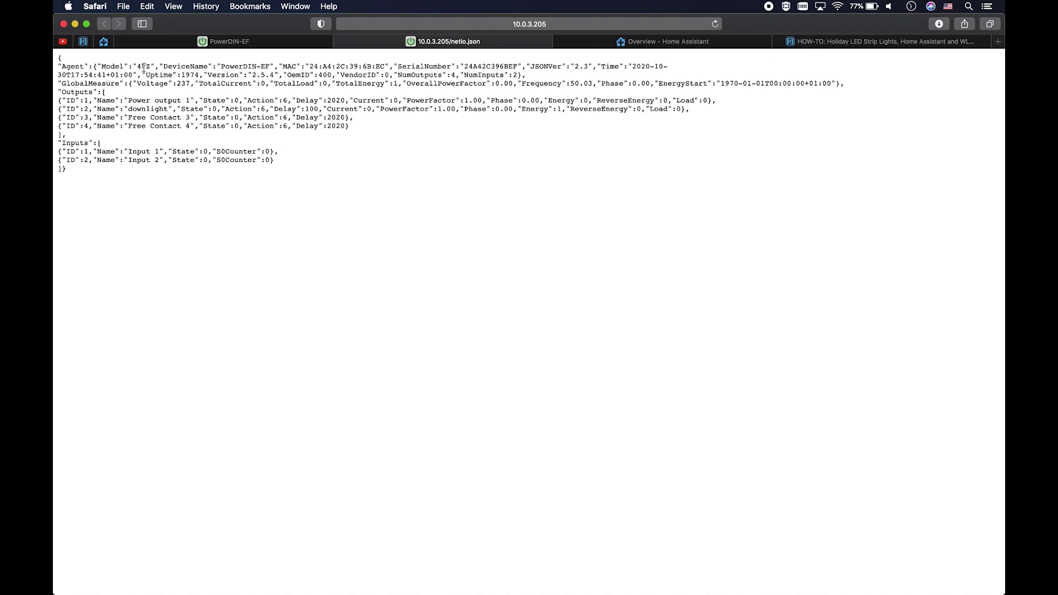
pyautogui.doubleClick(244, 66)
pyautogui.click(301, 62)
pyautogui.moveTo(62, 110); pyautogui.dragTo(153, 107)
pyautogui.doubleClick(154, 108)
pyautogui.doubleClick(217, 109)
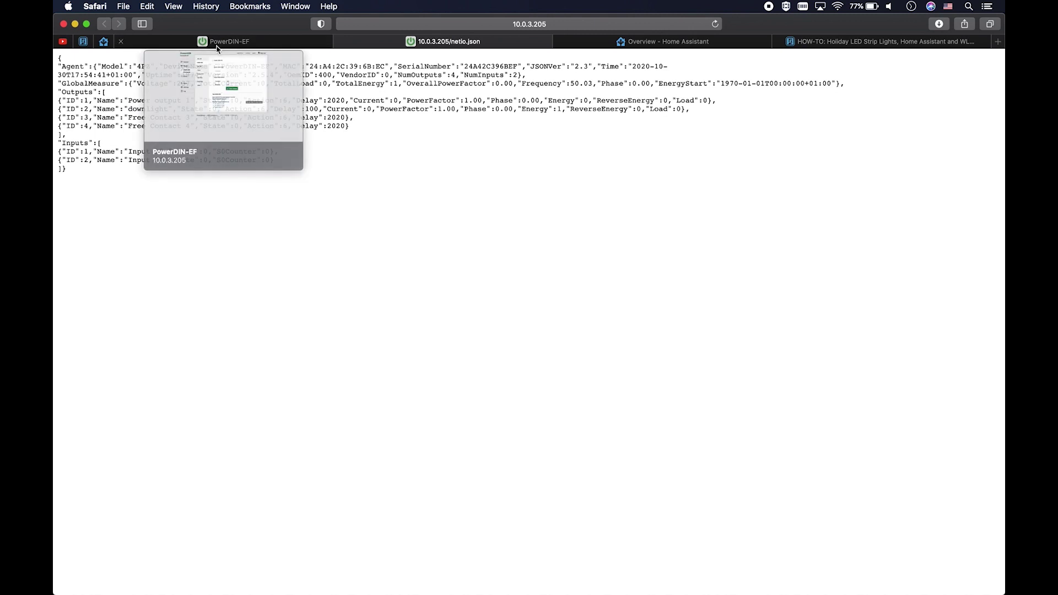
pyautogui.moveTo(223, 41)
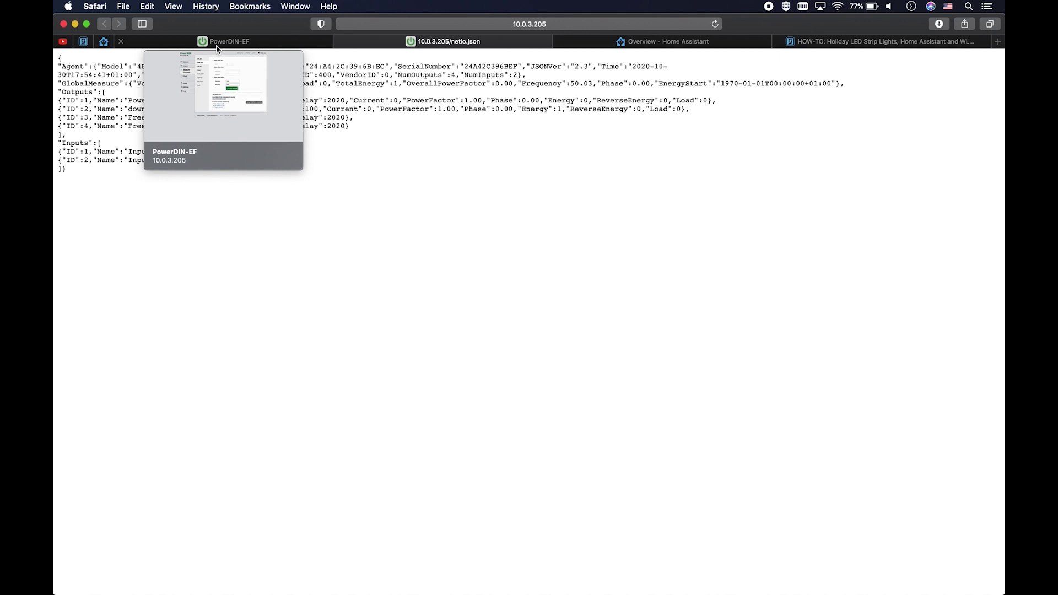
# Step: Open configuration.yaml in the File editor, select the note's sensor block, and place the caret at line 7
pyautogui.click(646, 44)
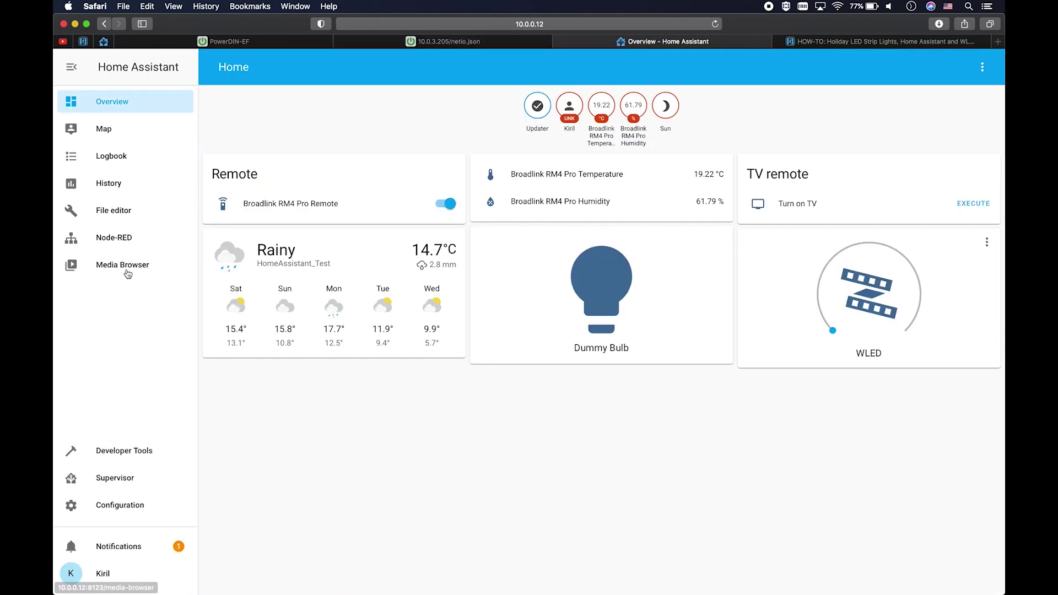
pyautogui.click(127, 215)
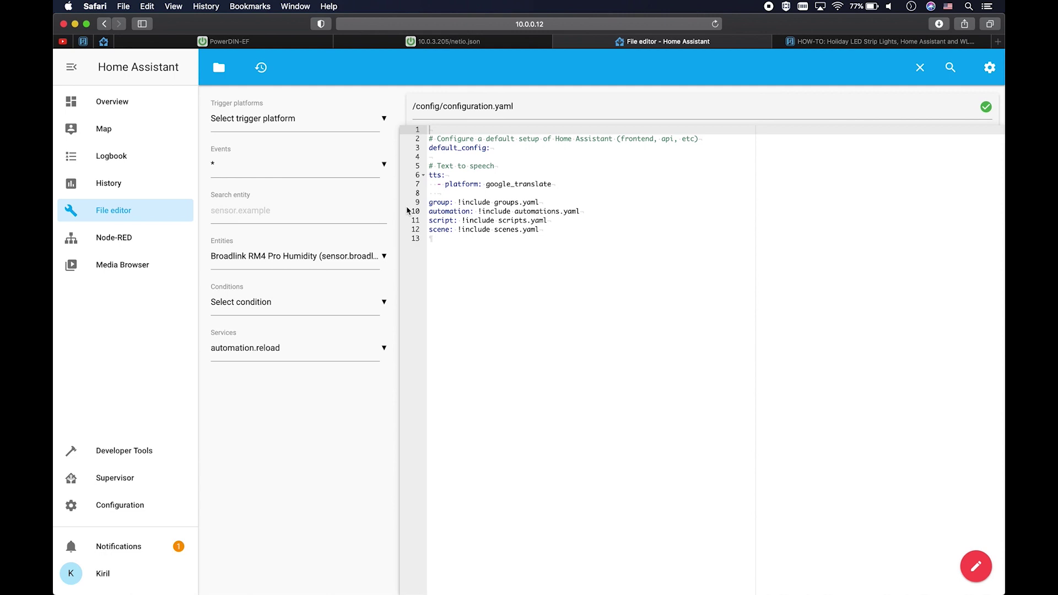
pyautogui.hotkey('ctrl', 'Right')
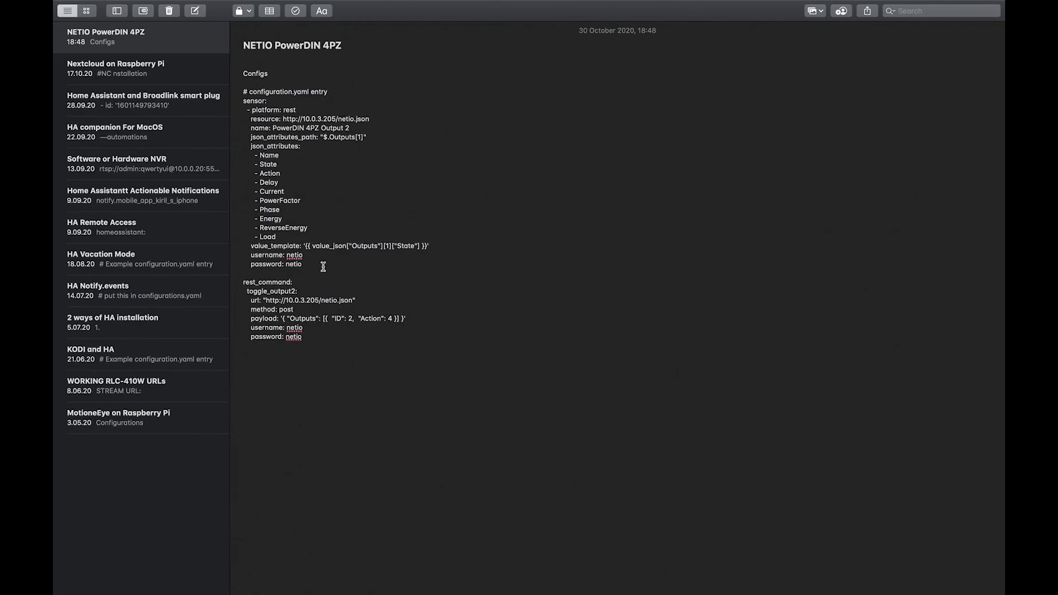
pyautogui.moveTo(323, 267); pyautogui.dragTo(240, 95)
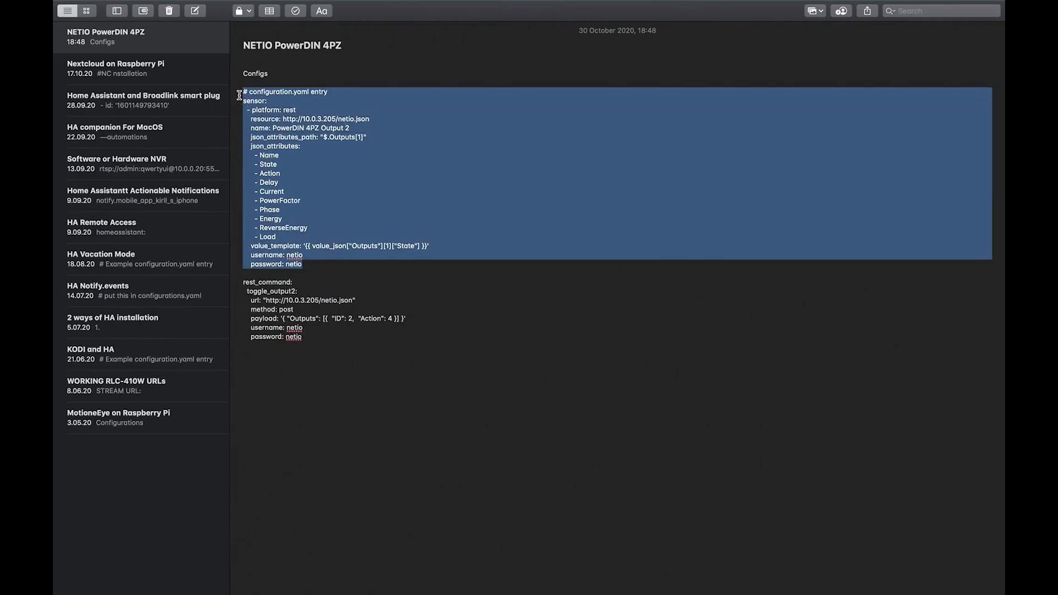
pyautogui.hotkey('ctrl', 'Left')
pyautogui.click(570, 185)
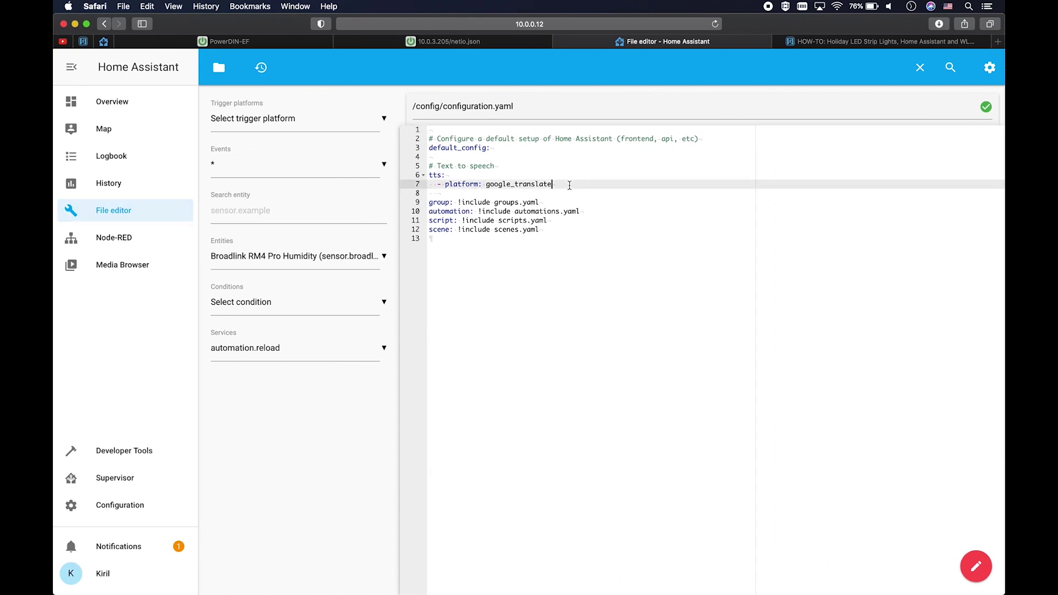
# Step: Paste the sensor block below line 7 and check its output name against netio.json
pyautogui.press('Return')
pyautogui.press('Return')
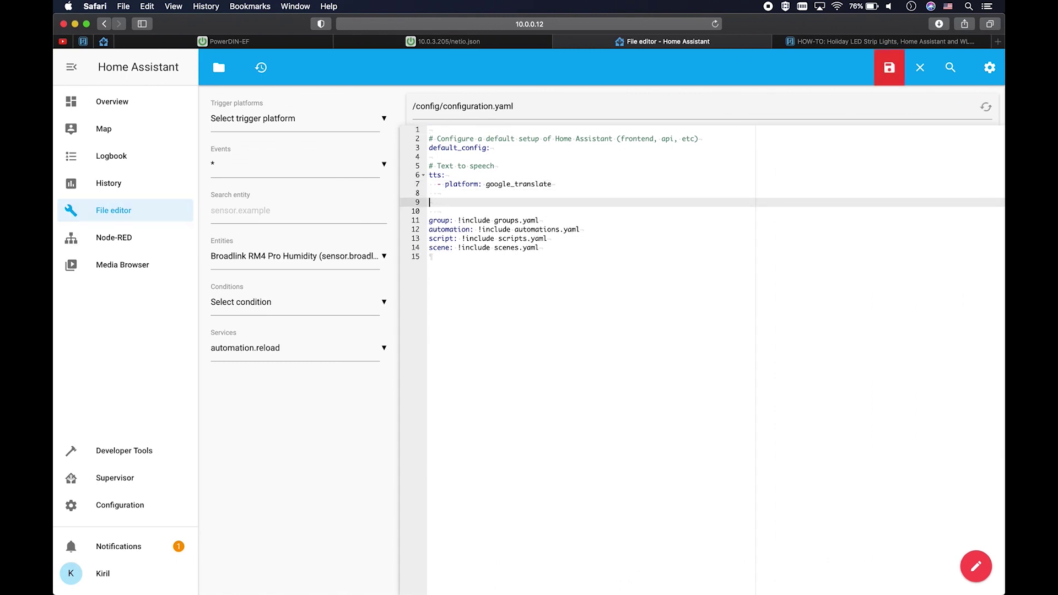
pyautogui.press('super+v')
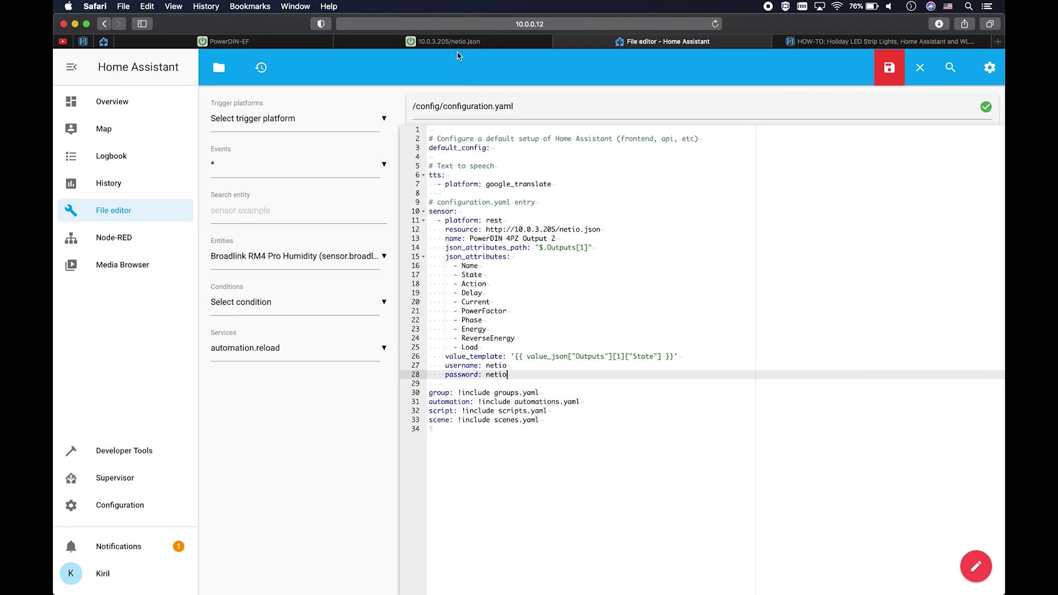
pyautogui.click(441, 41)
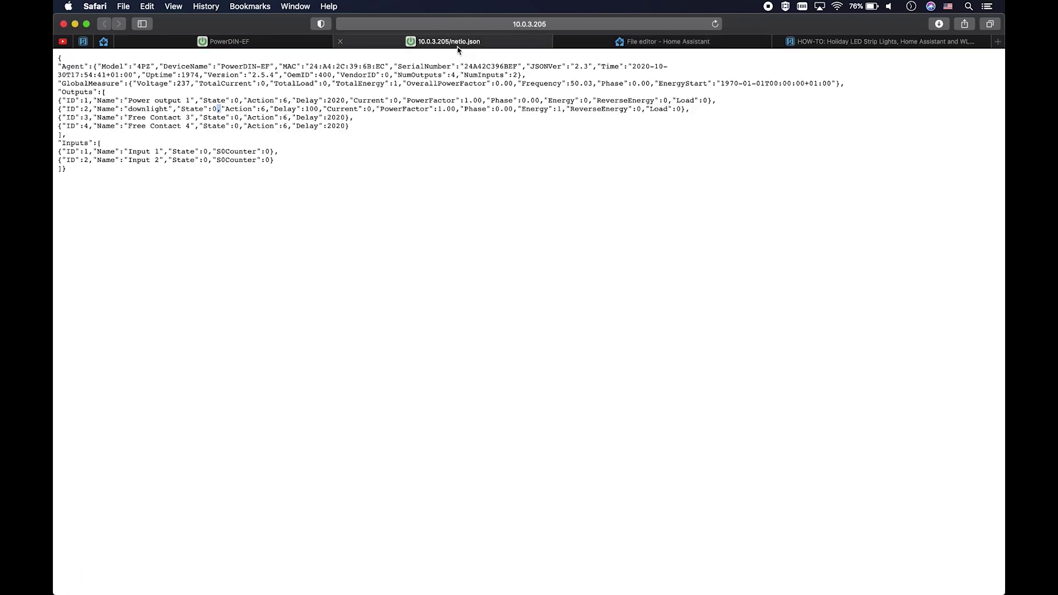
pyautogui.click(265, 46)
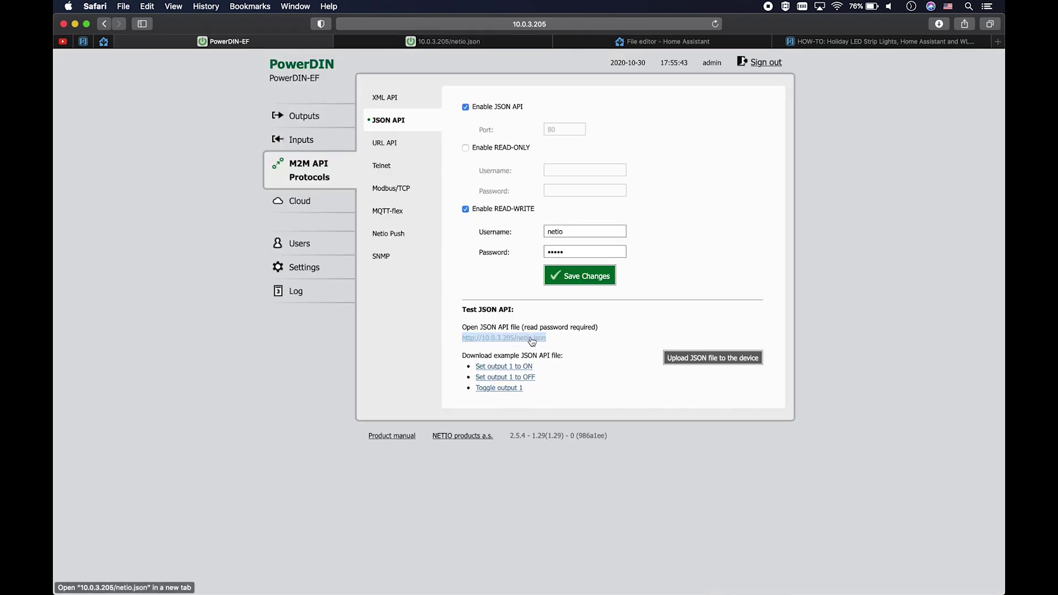
pyautogui.click(641, 43)
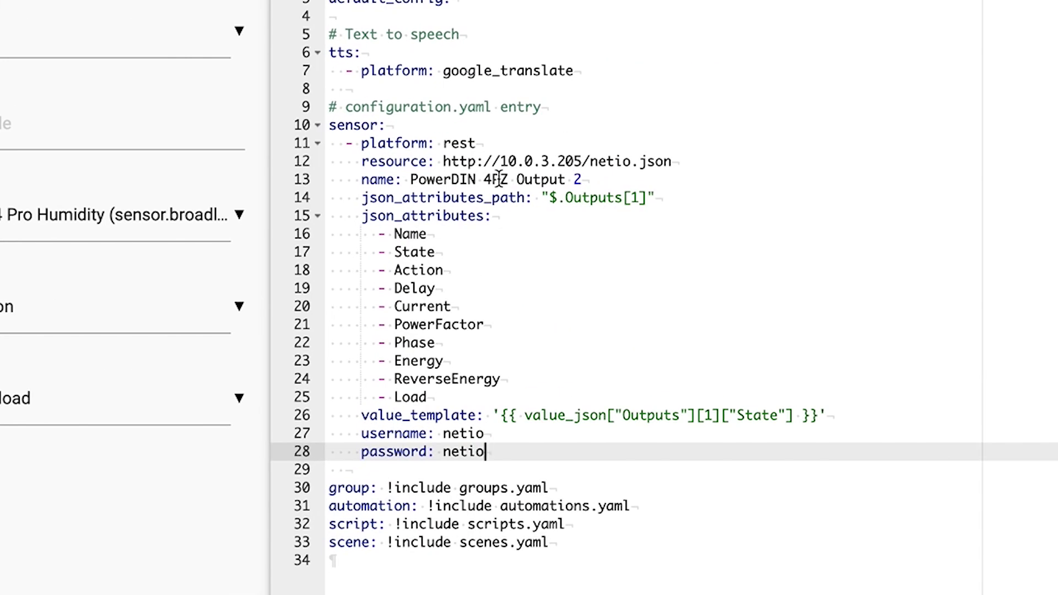
pyautogui.click(569, 182)
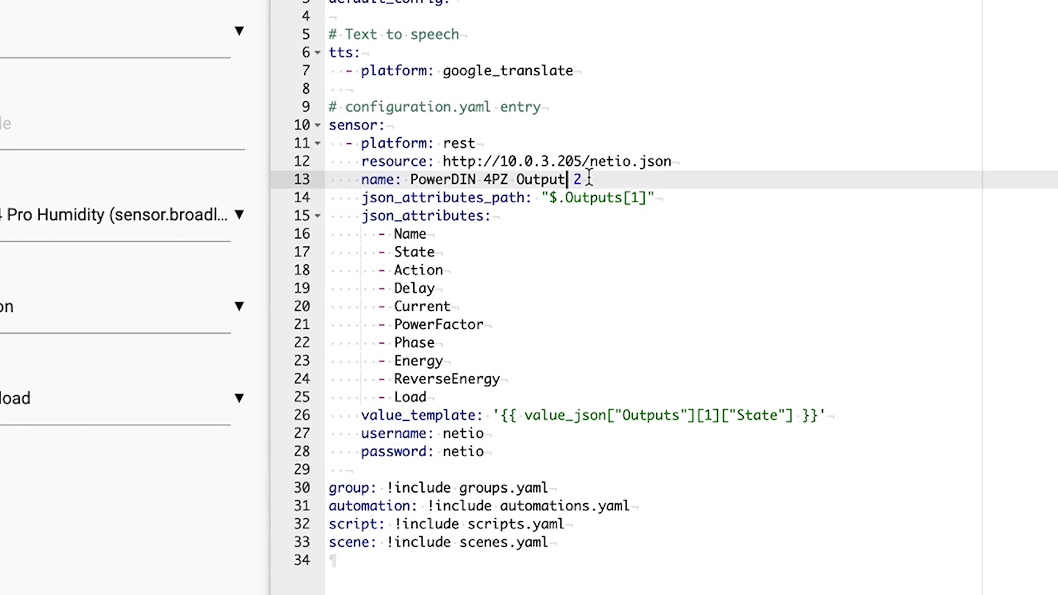
pyautogui.moveTo(584, 179); pyautogui.dragTo(524, 179)
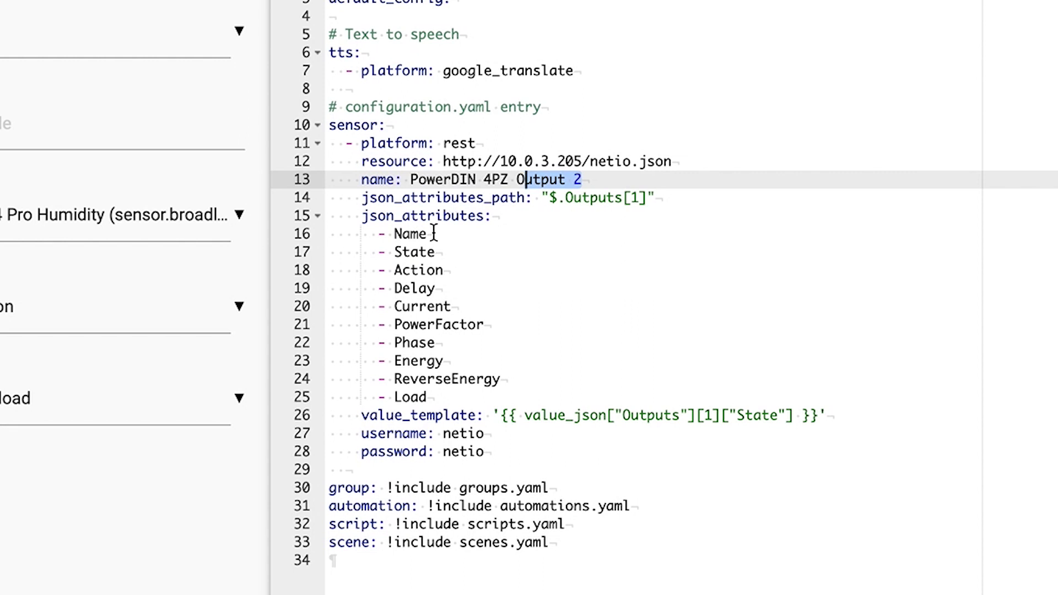
# Step: Compare json_attributes_path "$.Outputs[1]" with the ID 2 downlight entry in netio.json
pyautogui.moveTo(444, 396); pyautogui.dragTo(337, 233)
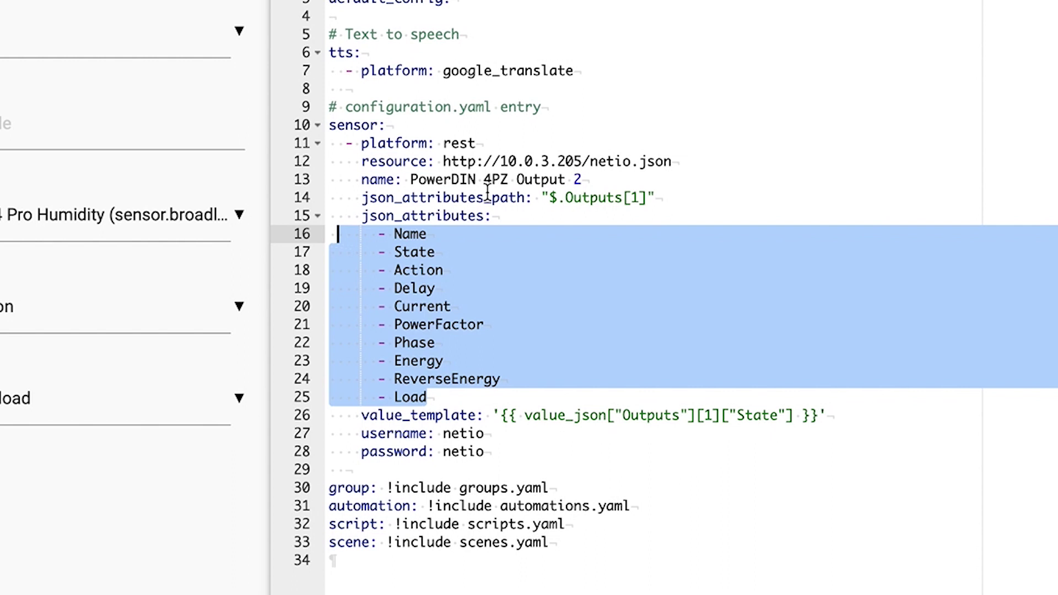
pyautogui.click(601, 190)
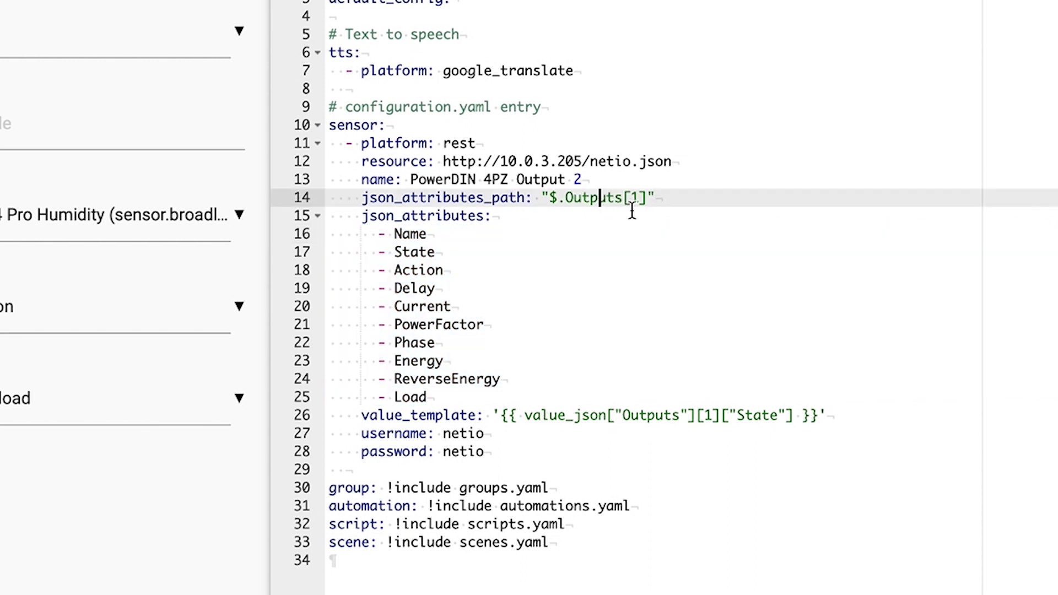
pyautogui.click(648, 199)
pyautogui.moveTo(648, 199); pyautogui.dragTo(550, 198)
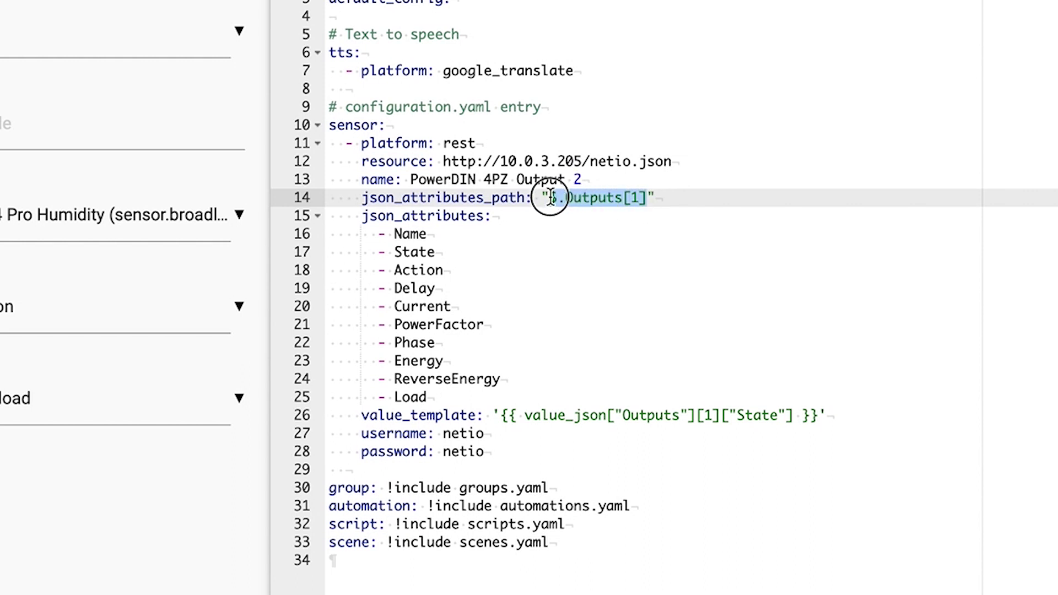
pyautogui.doubleClick(573, 197)
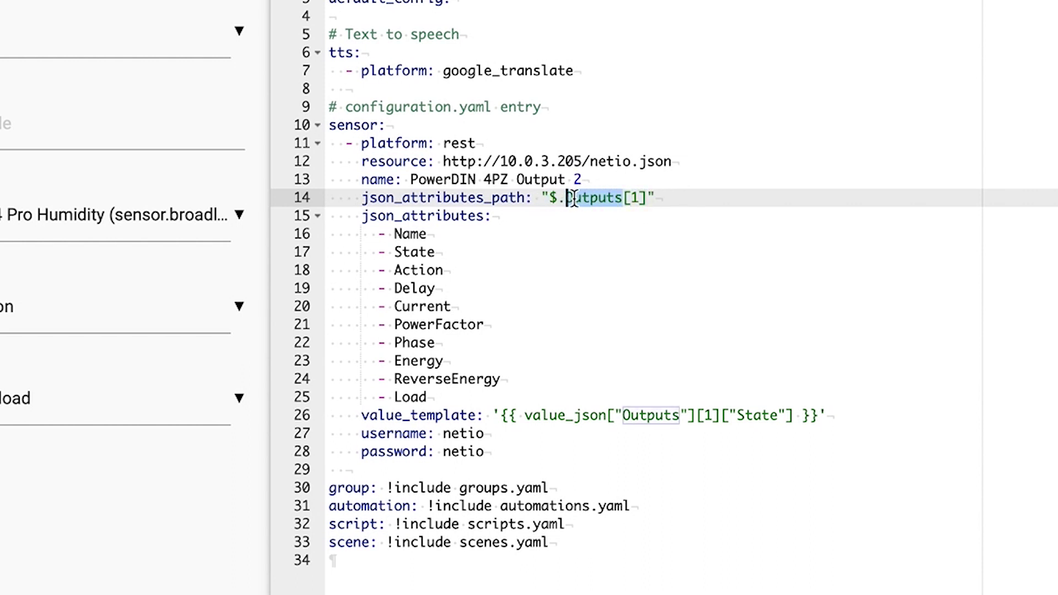
pyautogui.click(637, 197)
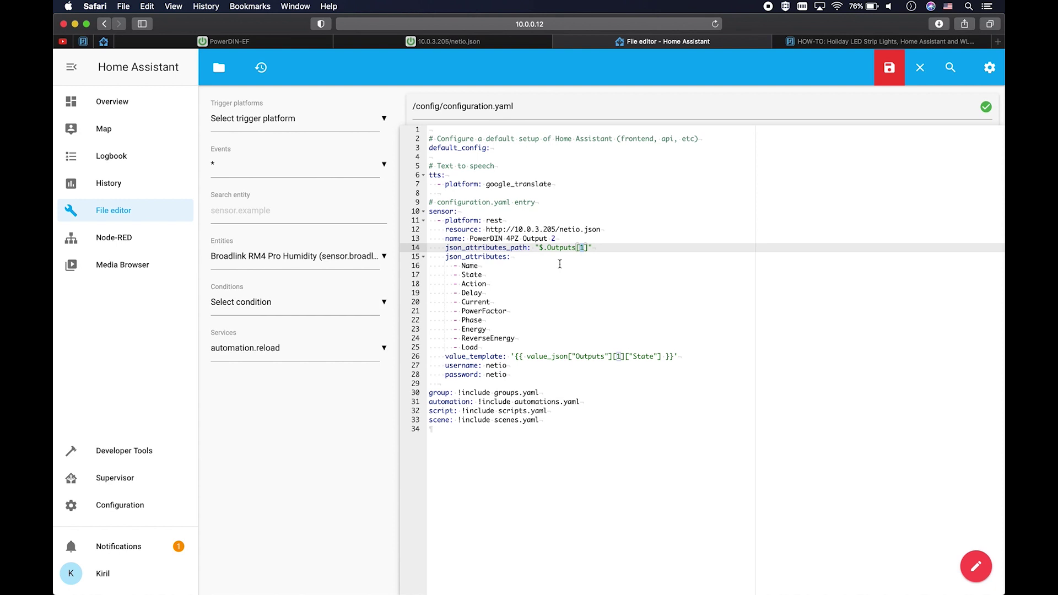
pyautogui.click(475, 43)
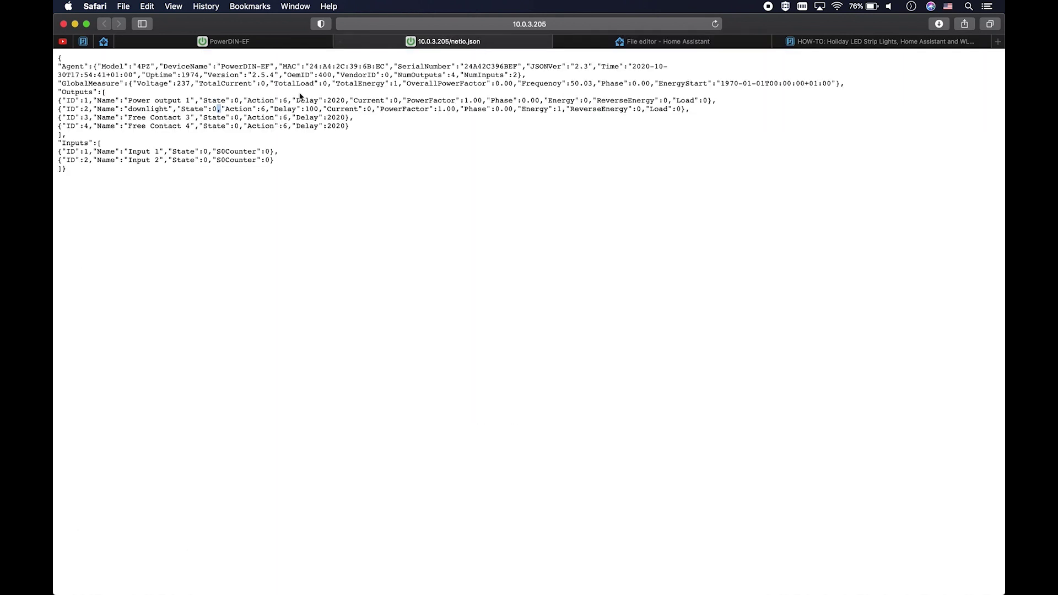
pyautogui.tripleClick(84, 111)
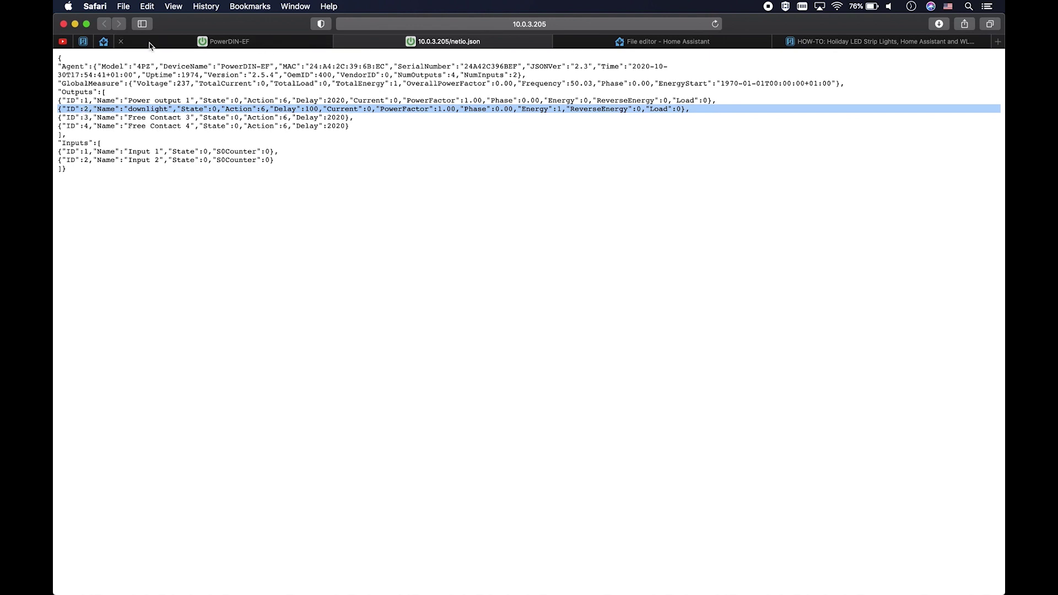
pyautogui.click(659, 43)
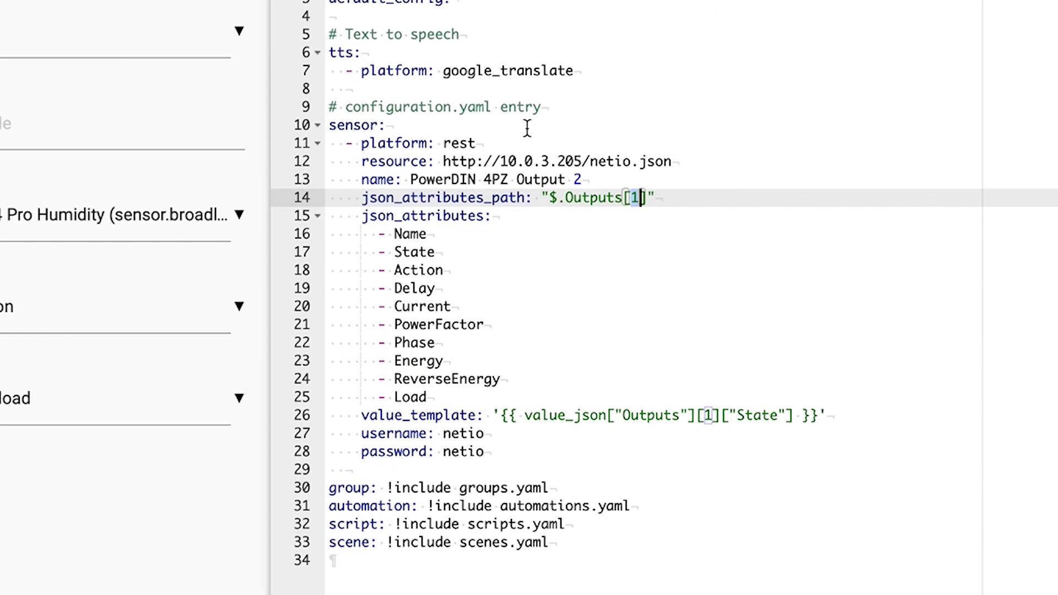
# Step: Retype the Outputs index on line 14 so the path reads $.Outputs[1]
pyautogui.click(643, 188)
pyautogui.press('BackSpace')
pyautogui.write('0')
pyautogui.press('BackSpace')
pyautogui.write('1')
# Step: Review the JSON attributes list, the value_template output index, and the username and password lines
pyautogui.moveTo(428, 397); pyautogui.dragTo(363, 233)
pyautogui.doubleClick(766, 421)
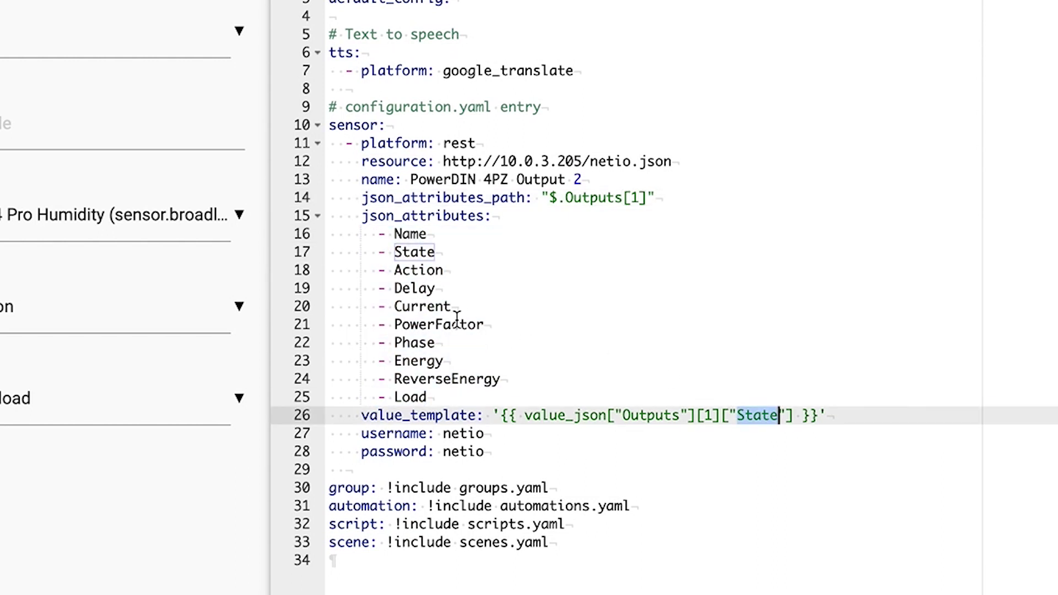
pyautogui.click(771, 419)
pyautogui.doubleClick(708, 418)
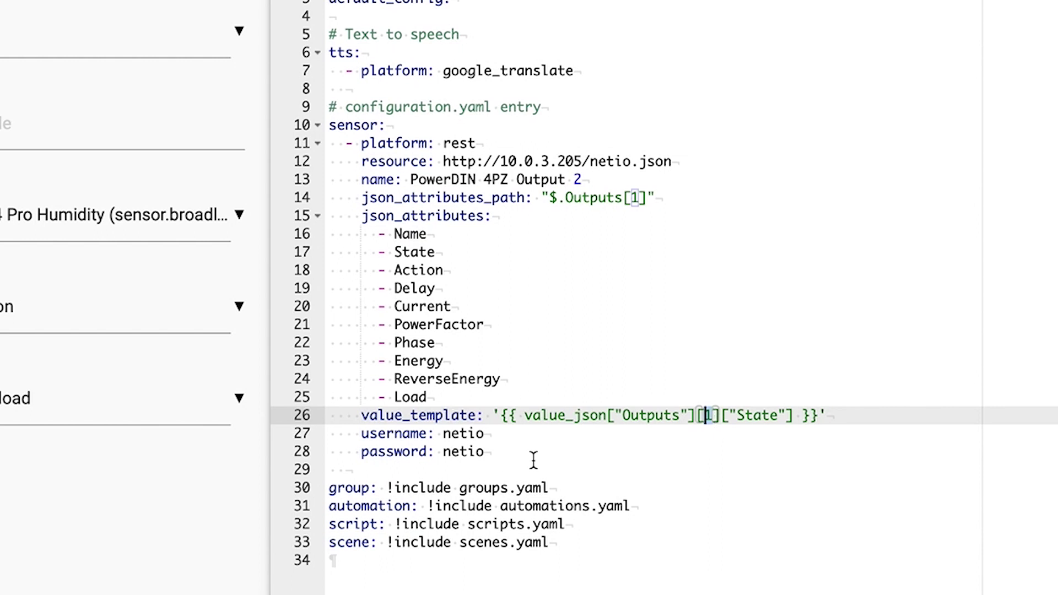
pyautogui.moveTo(495, 452); pyautogui.dragTo(291, 427)
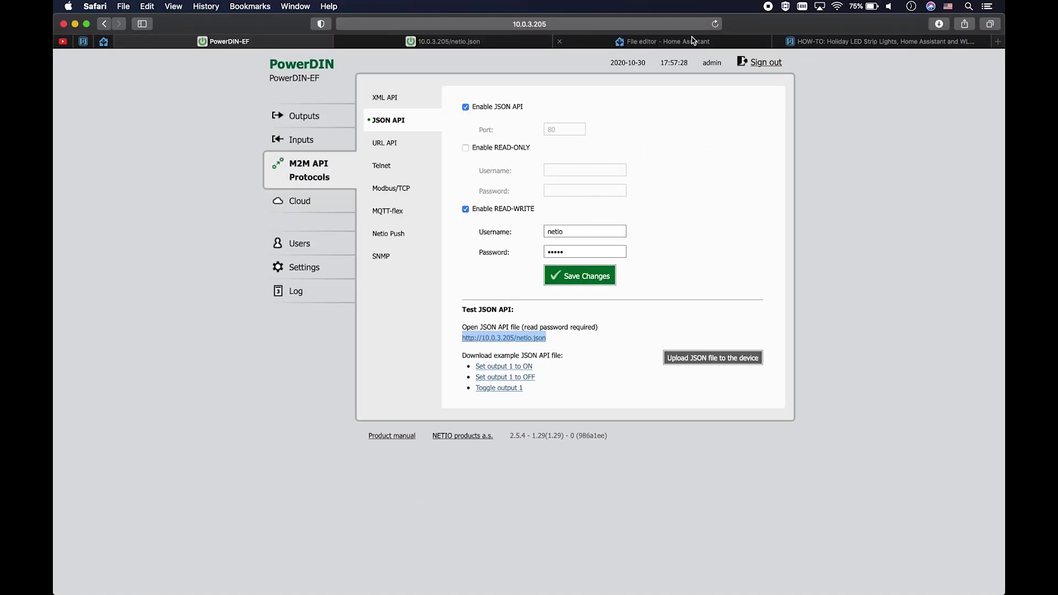
# Step: Save configuration.yaml and open the Configuration page in a new tab
pyautogui.click(693, 41)
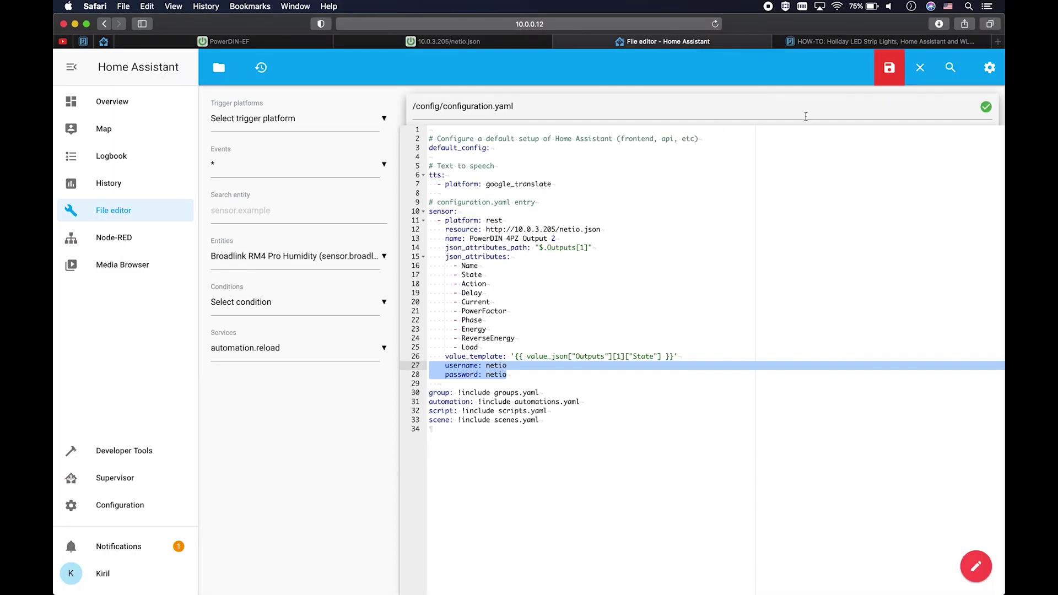
pyautogui.click(887, 75)
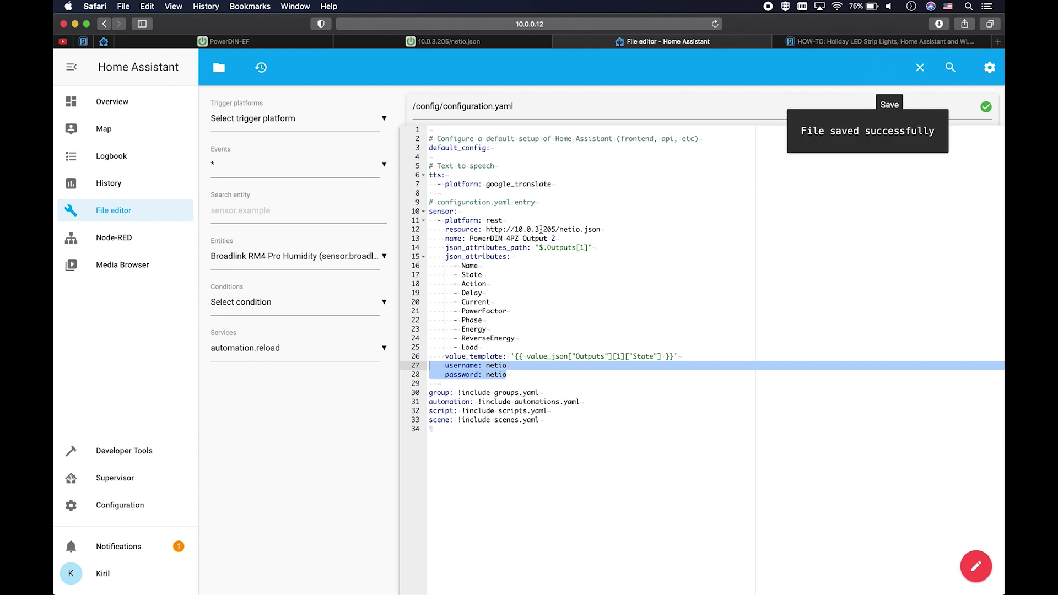
pyautogui.rightClick(116, 505)
pyautogui.click(158, 488)
pyautogui.click(745, 43)
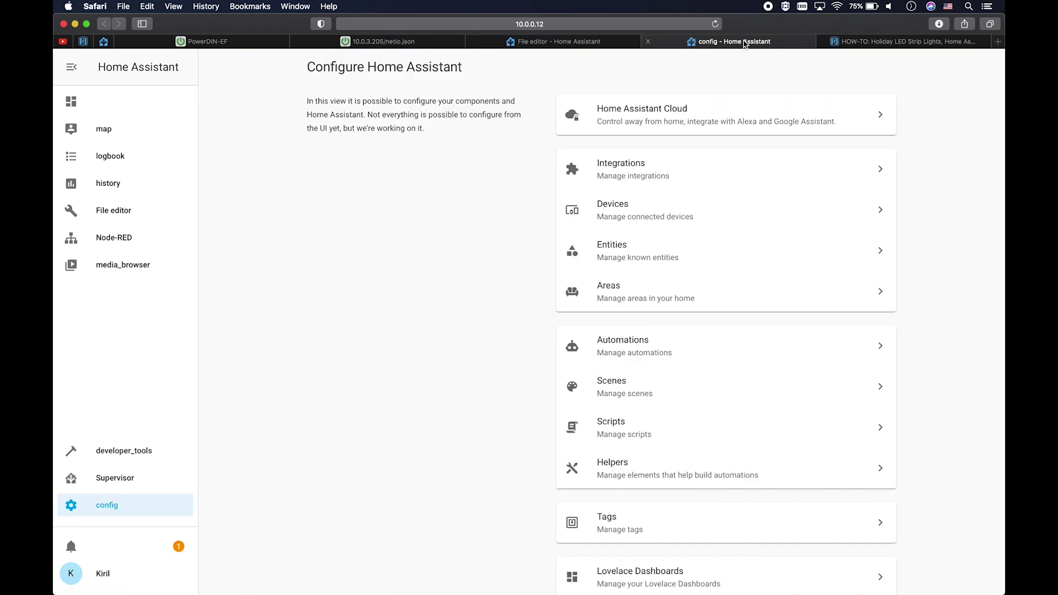
# Step: In Server Controls, check the configuration is valid and confirm a Home Assistant restart
pyautogui.scroll(-1, 671, 411)
pyautogui.scroll(-4, 670, 411)
pyautogui.scroll(-2, 634, 462)
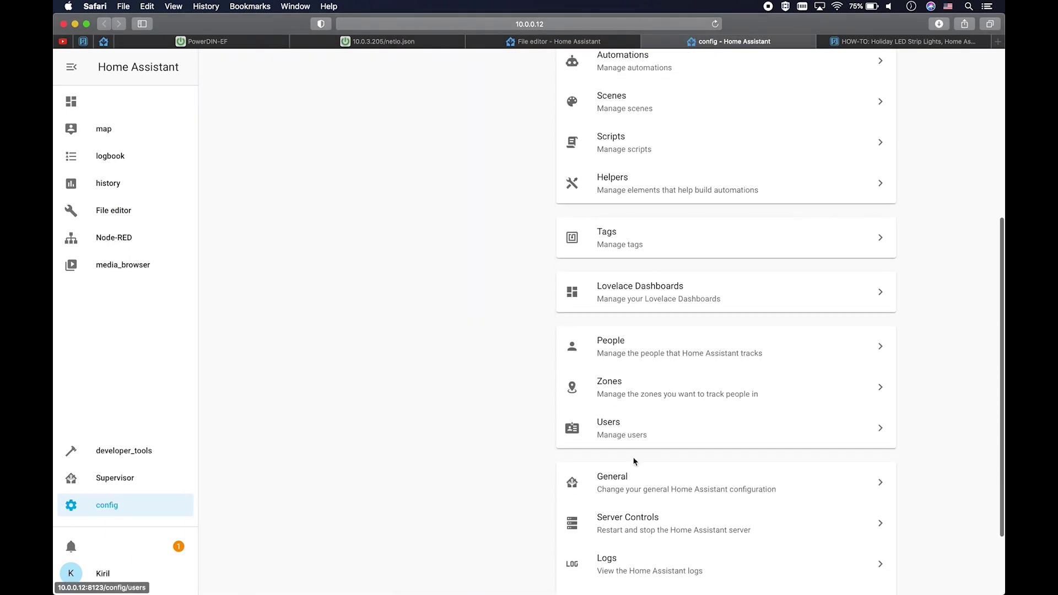
pyautogui.click(640, 518)
pyautogui.click(720, 257)
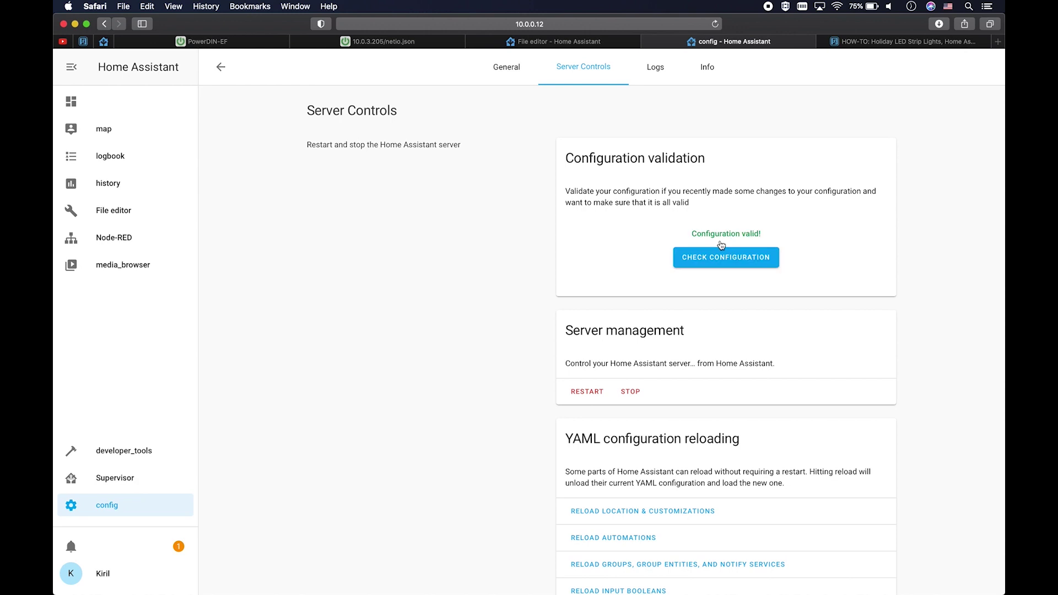
pyautogui.click(588, 392)
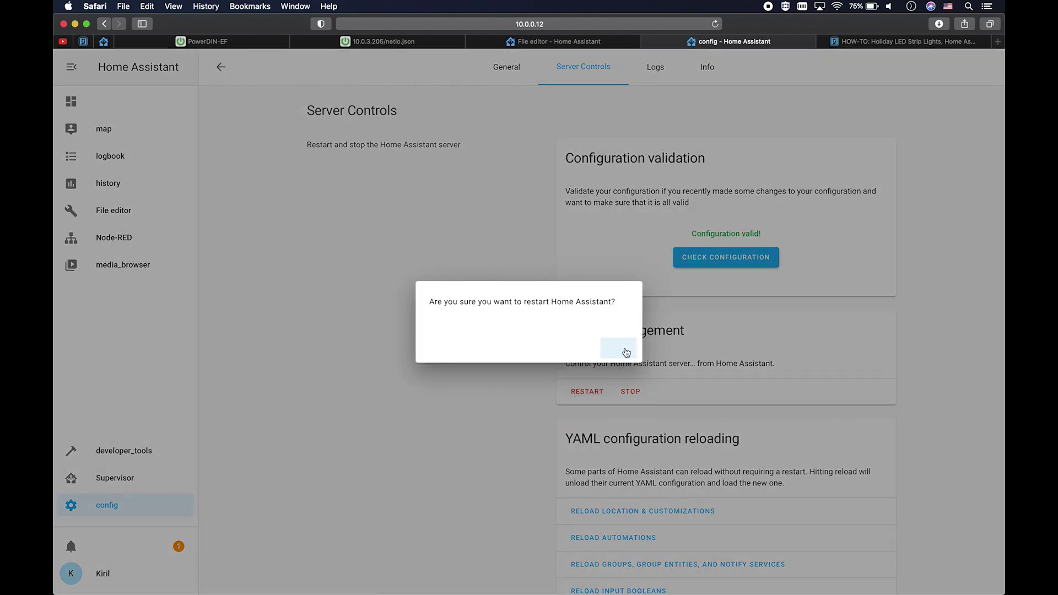
pyautogui.click(627, 352)
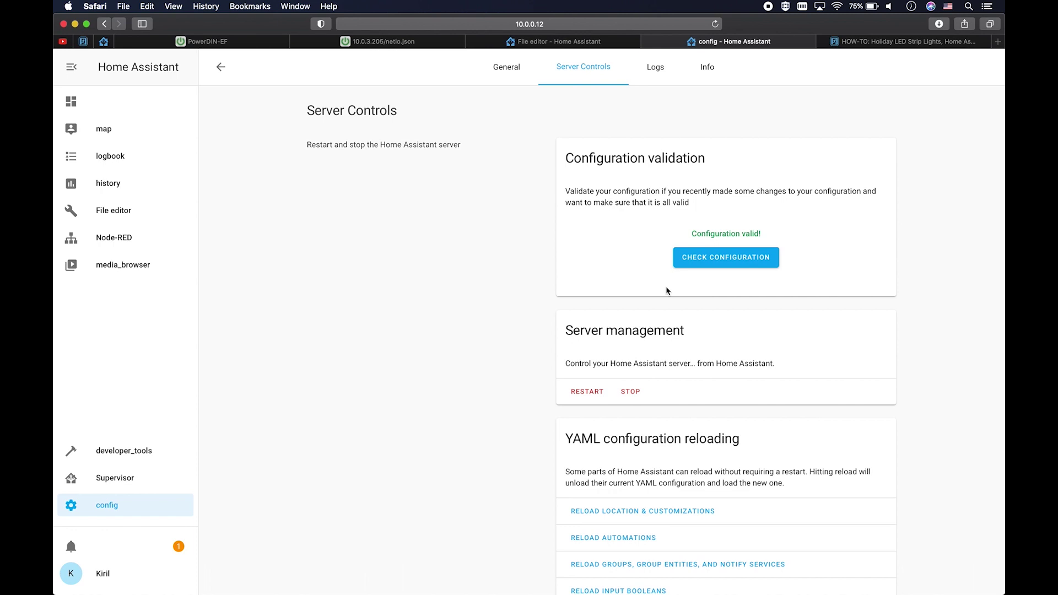
# Step: Open PowerDIN 4PZ Output 2 via the 'pow' entity search, switch output 2 on, and watch its state become 1
pyautogui.press('e')
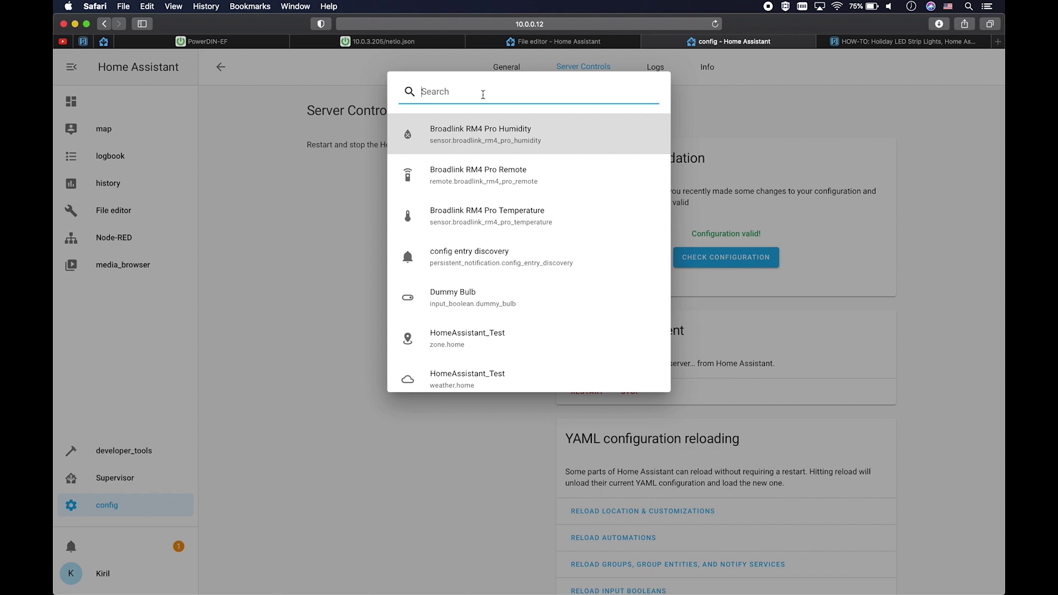
pyautogui.write('pow')
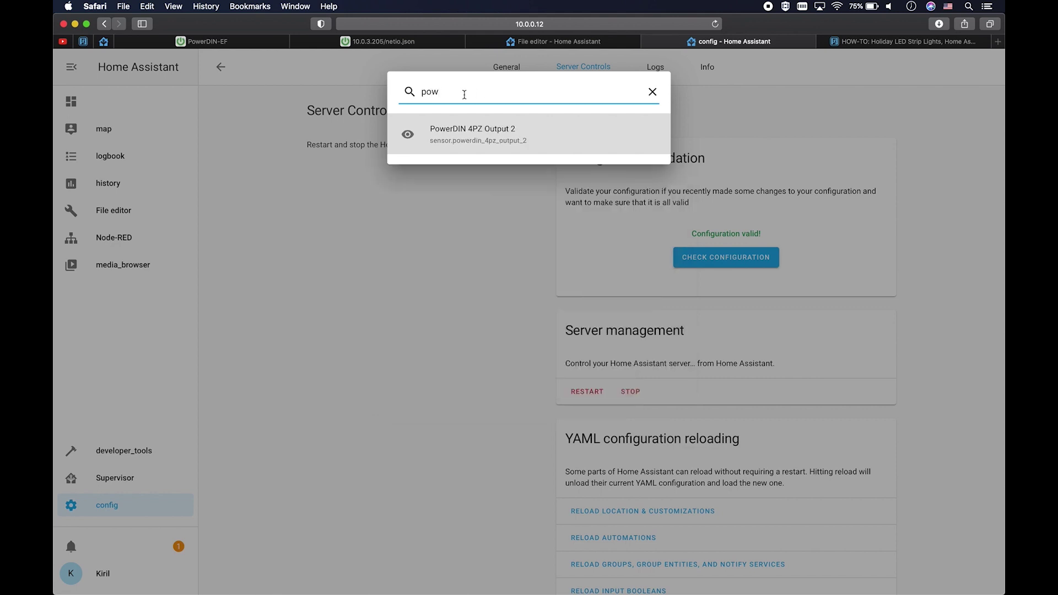
pyautogui.click(468, 136)
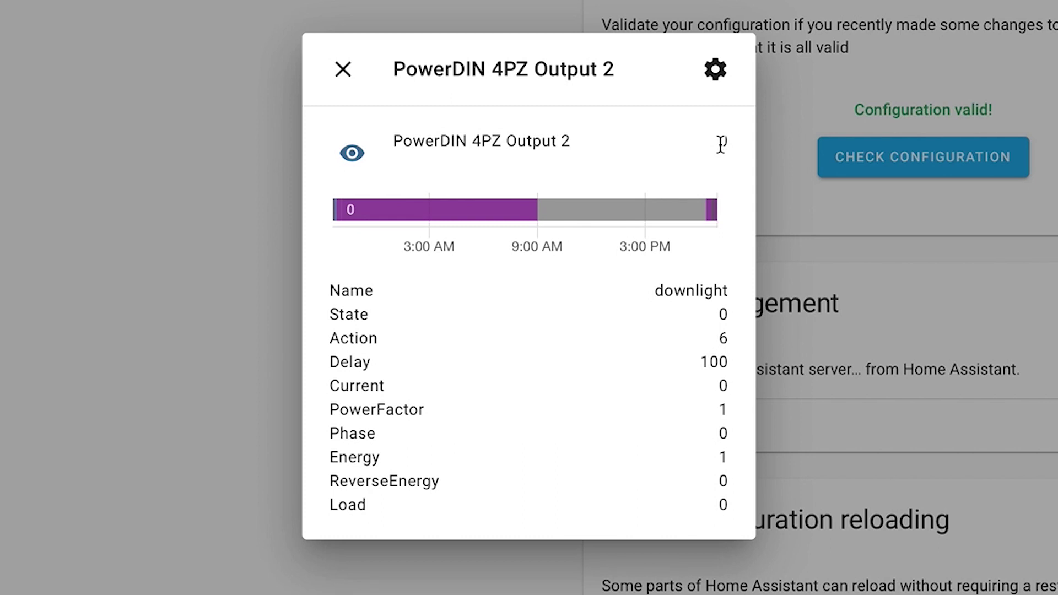
pyautogui.moveTo(721, 144); pyautogui.dragTo(737, 139)
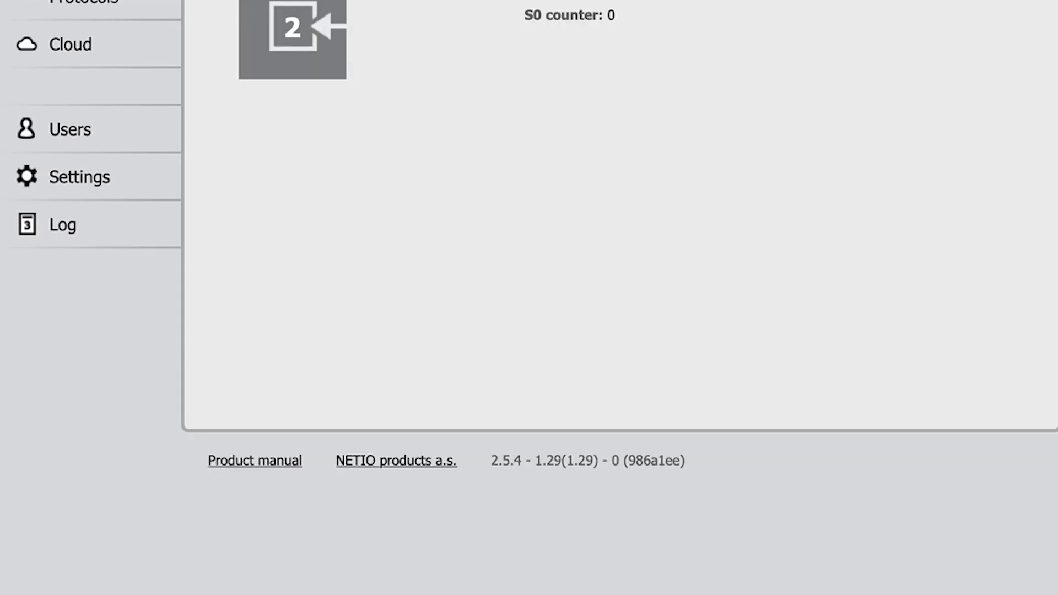
pyautogui.click(371, 25)
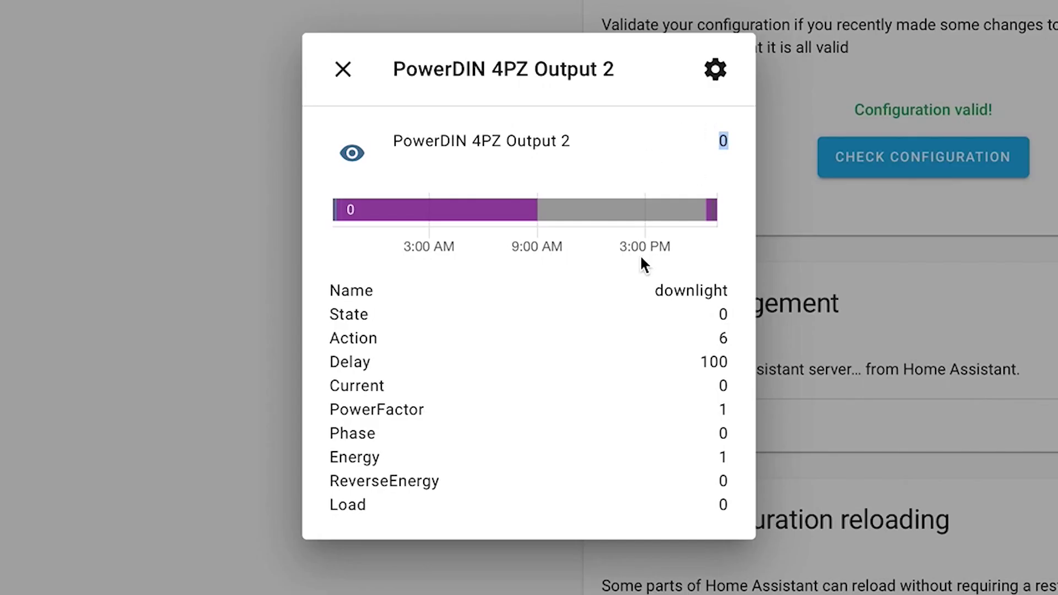
pyautogui.click(666, 156)
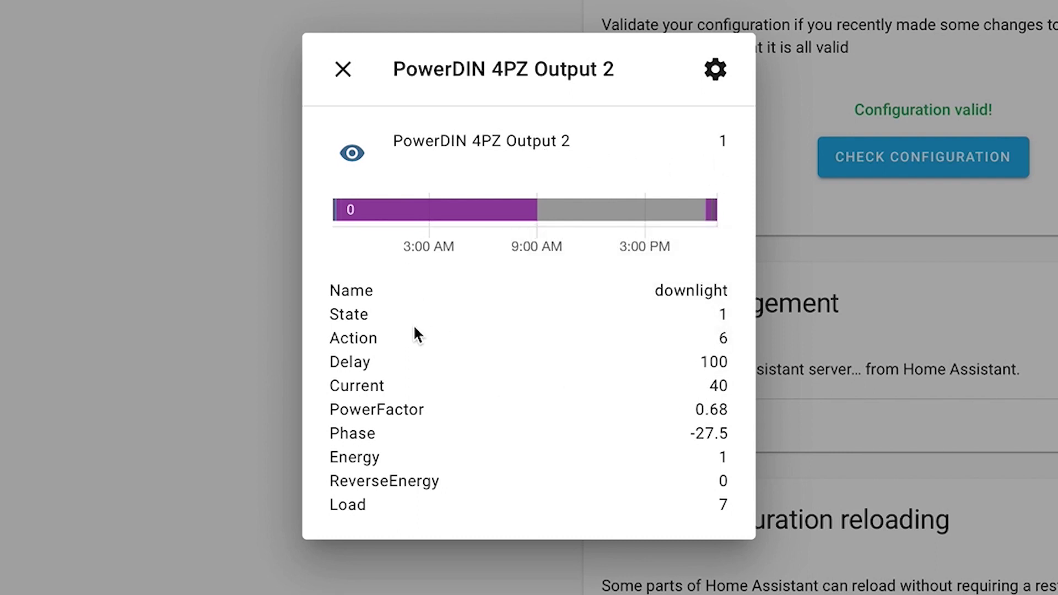
pyautogui.click(342, 70)
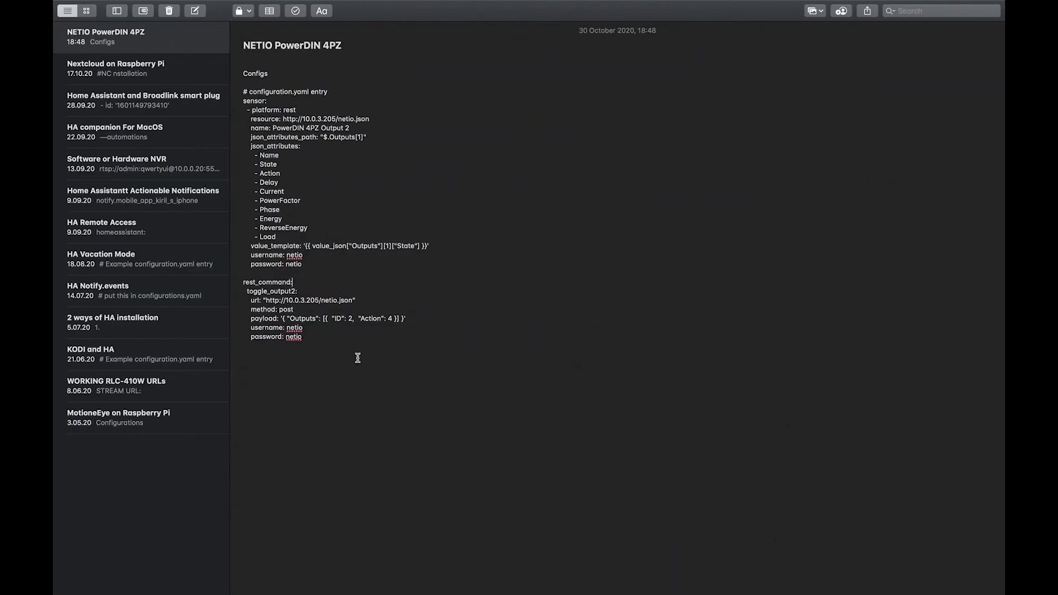
# Step: Select the note's toggle_output2 rest_command block and return to the File editor tab
pyautogui.moveTo(333, 342); pyautogui.dragTo(239, 285)
pyautogui.press('super+c')
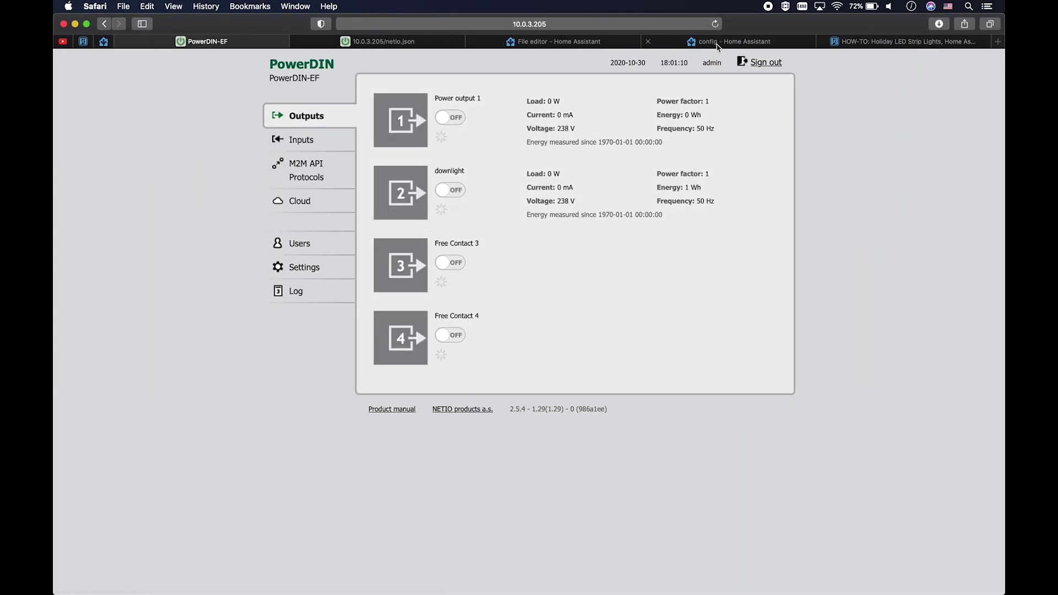
pyautogui.click(591, 39)
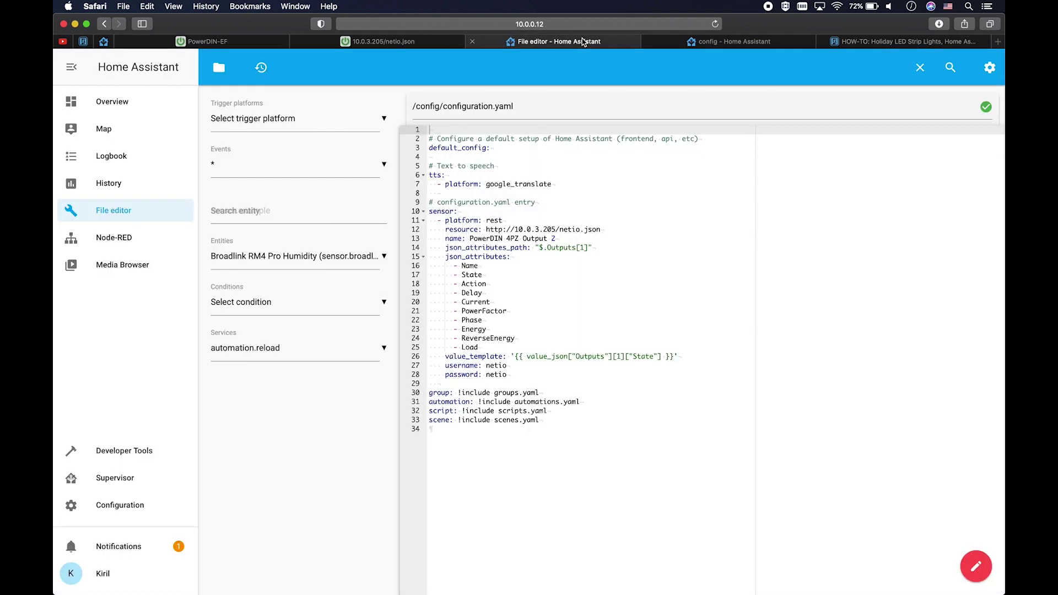
pyautogui.click(534, 369)
pyautogui.press('Down')
pyautogui.press('Return')
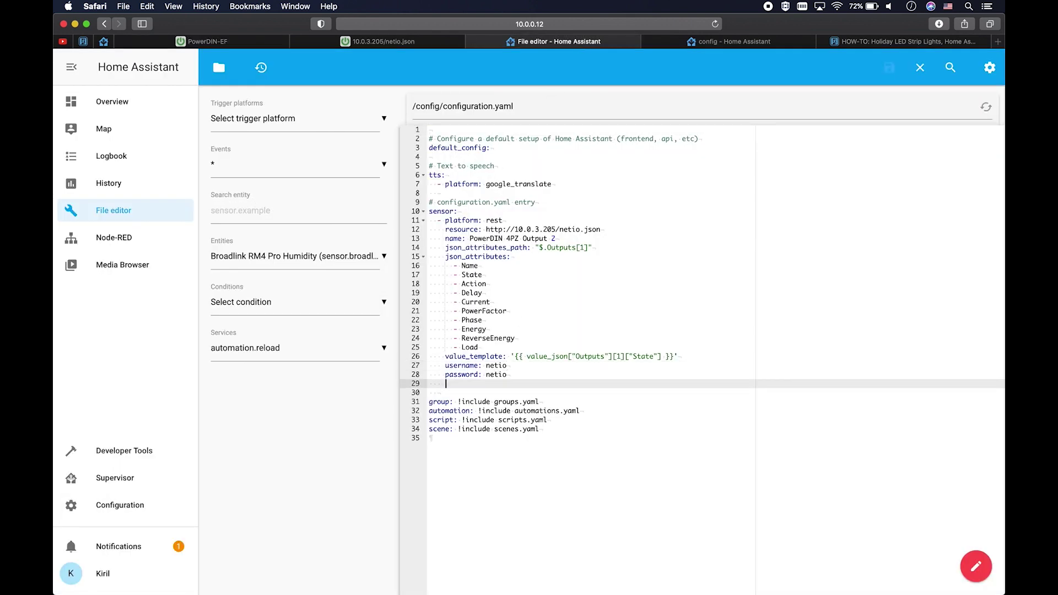
pyautogui.press('Return')
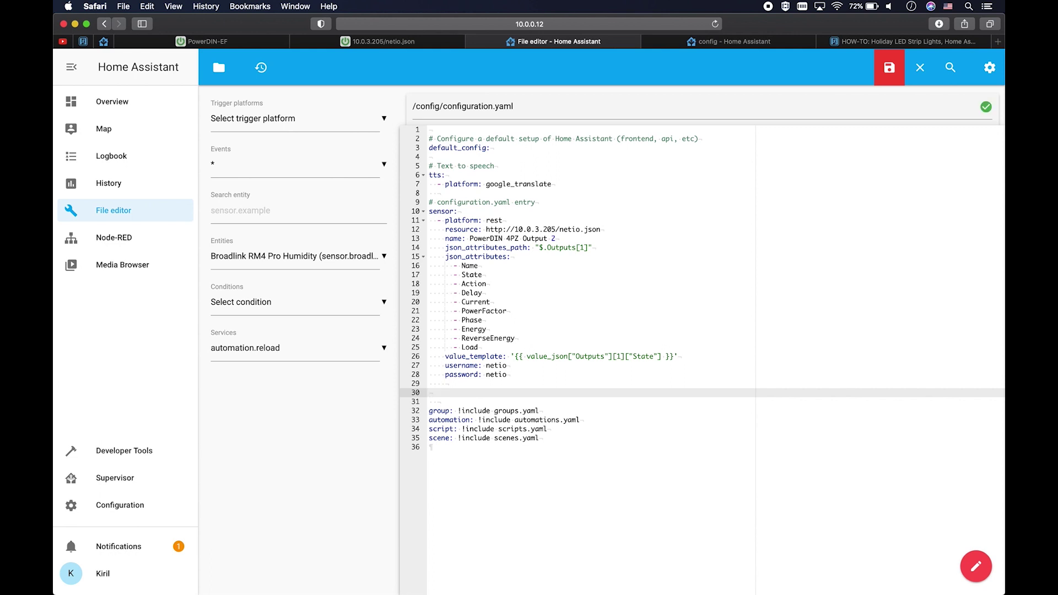
pyautogui.press('super+v')
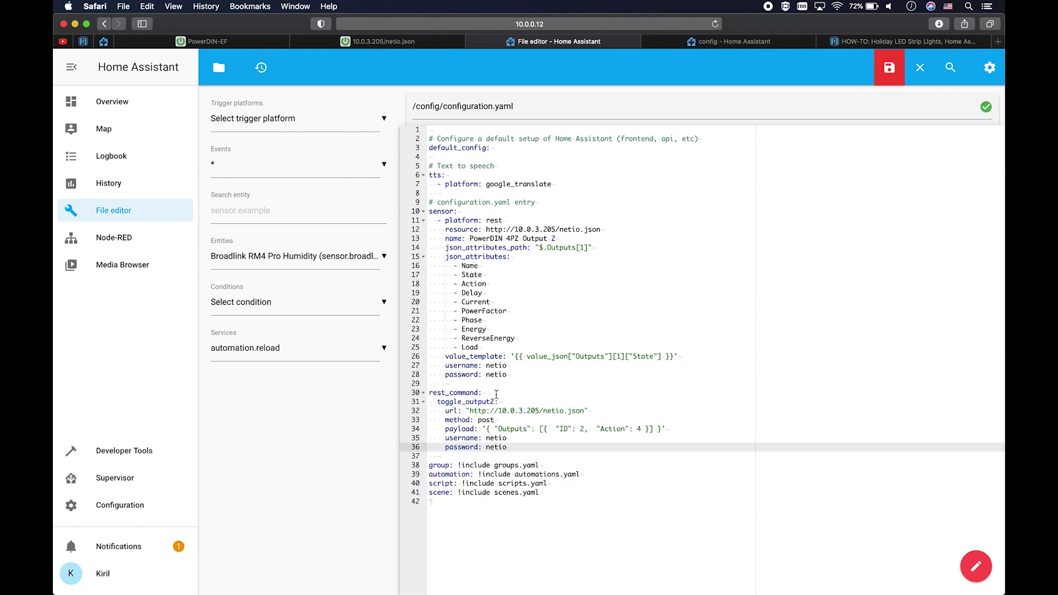
pyautogui.moveTo(520, 451)
pyautogui.mouseDown()
pyautogui.moveTo(396, 279)
pyautogui.moveTo(407, 227)
pyautogui.mouseUp()
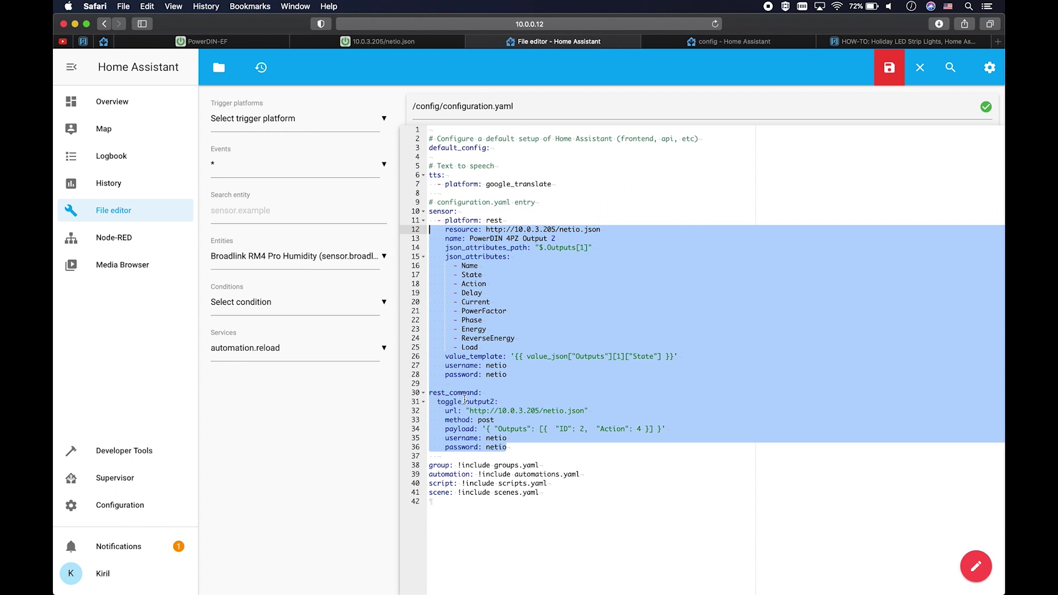
pyautogui.click(459, 420)
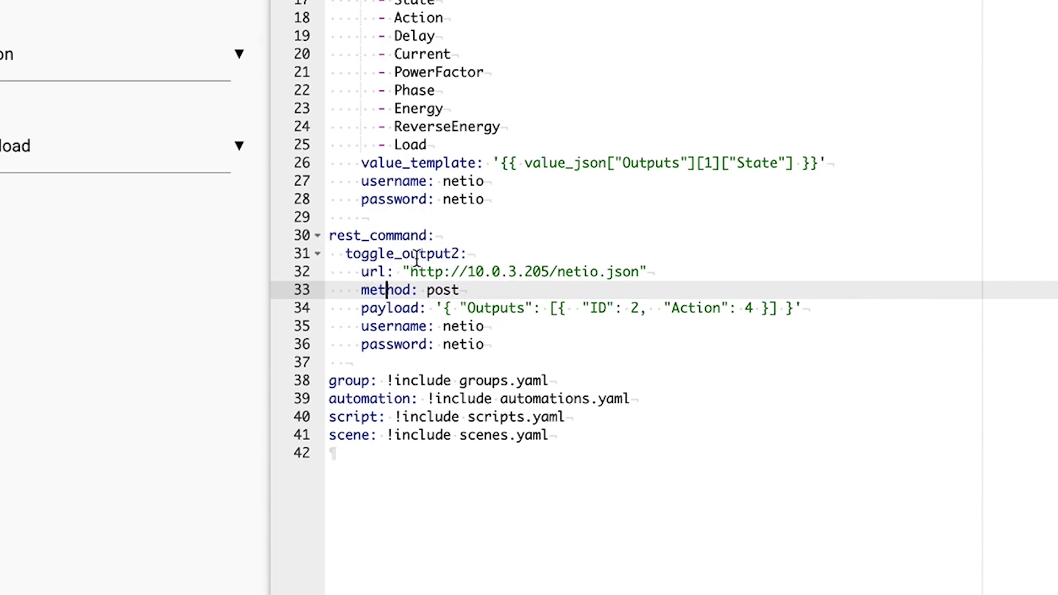
pyautogui.click(448, 254)
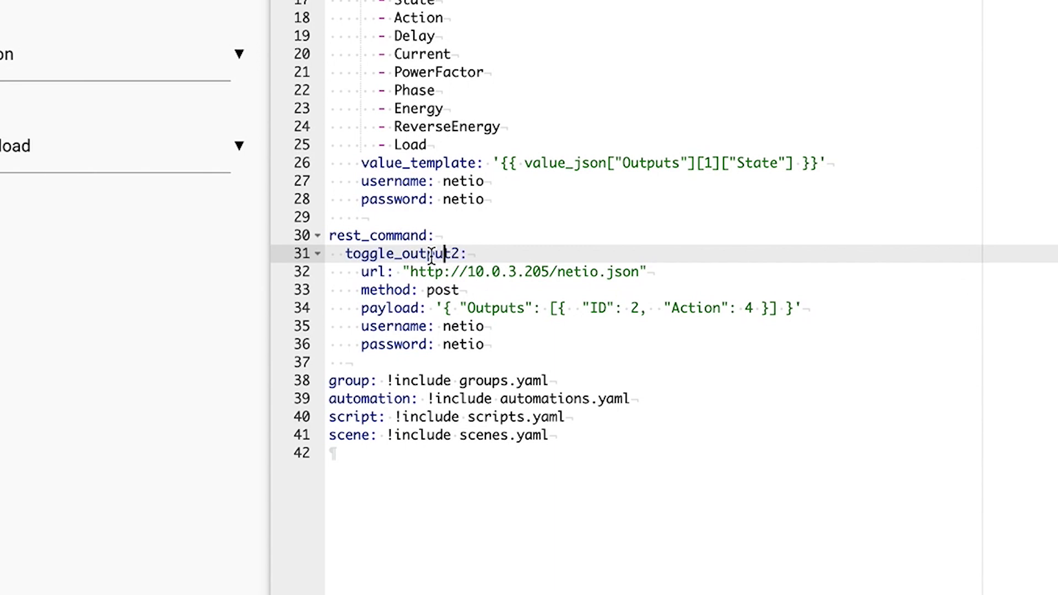
pyautogui.doubleClick(432, 254)
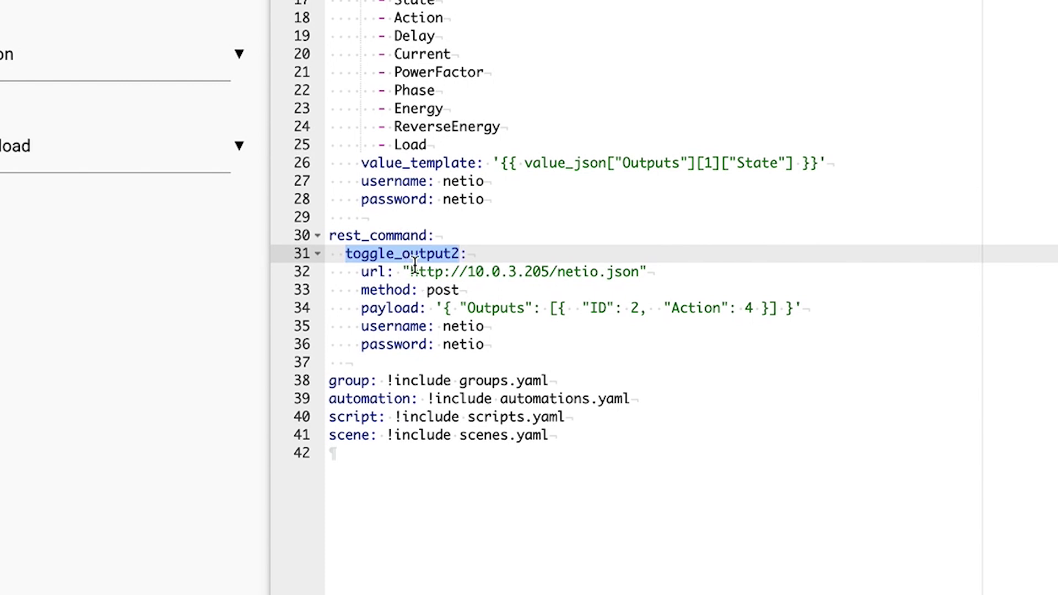
pyautogui.moveTo(411, 270); pyautogui.dragTo(630, 274)
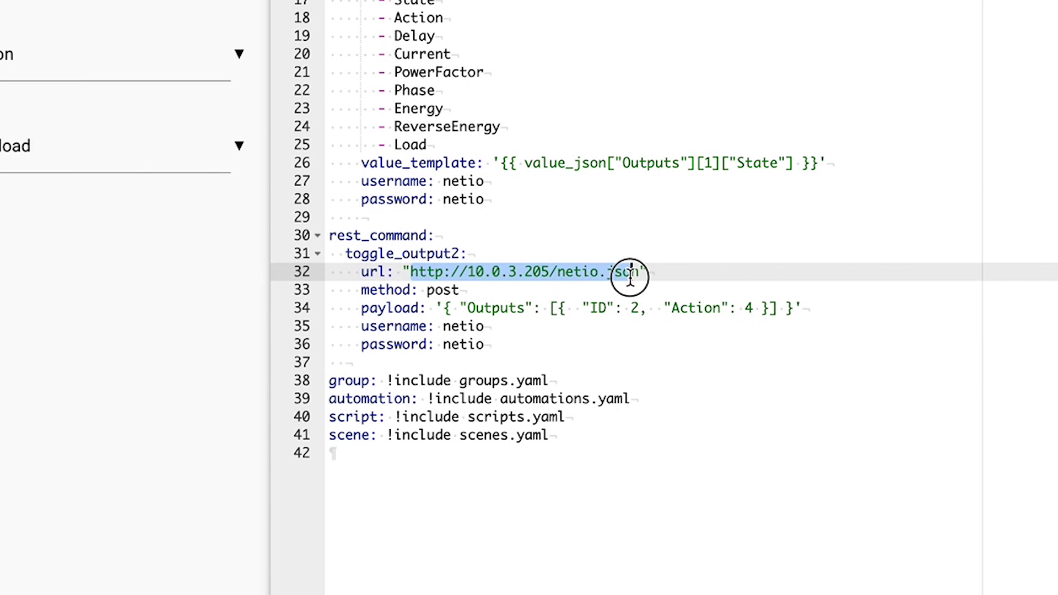
pyautogui.moveTo(629, 274); pyautogui.dragTo(631, 273)
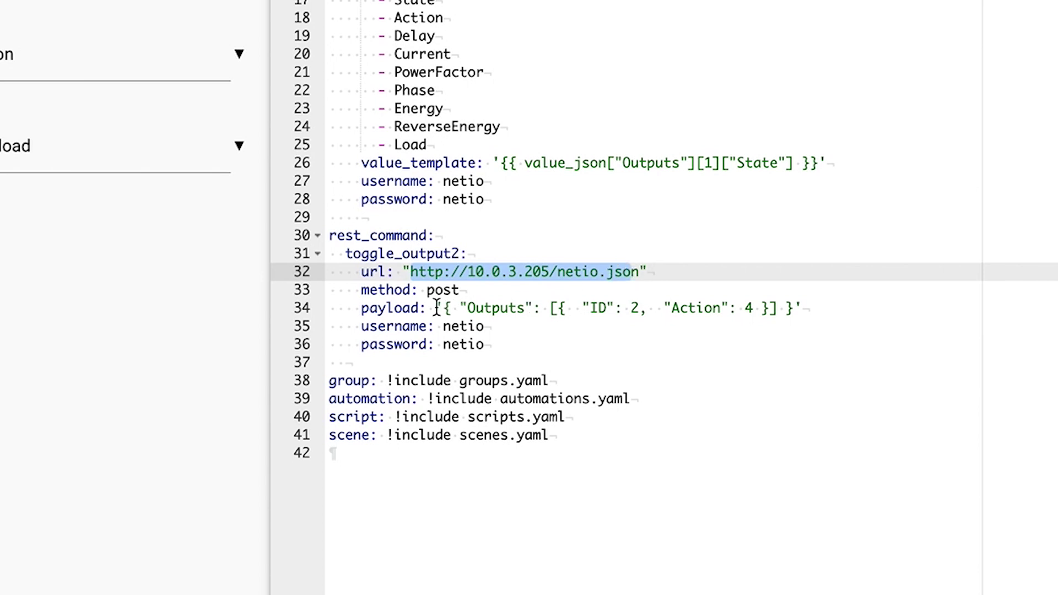
pyautogui.moveTo(441, 308); pyautogui.dragTo(805, 309)
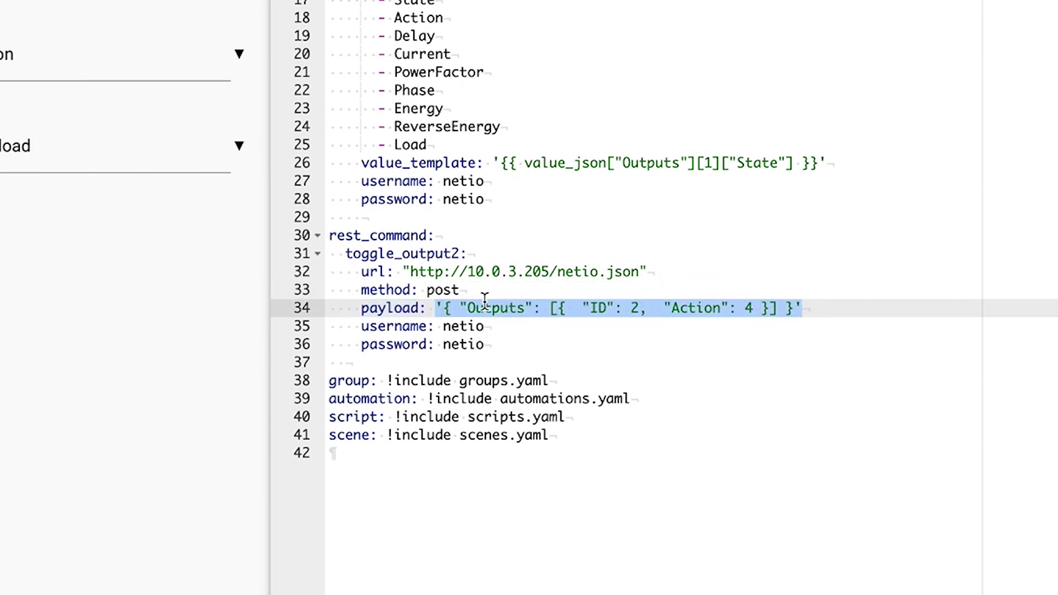
pyautogui.doubleClick(430, 292)
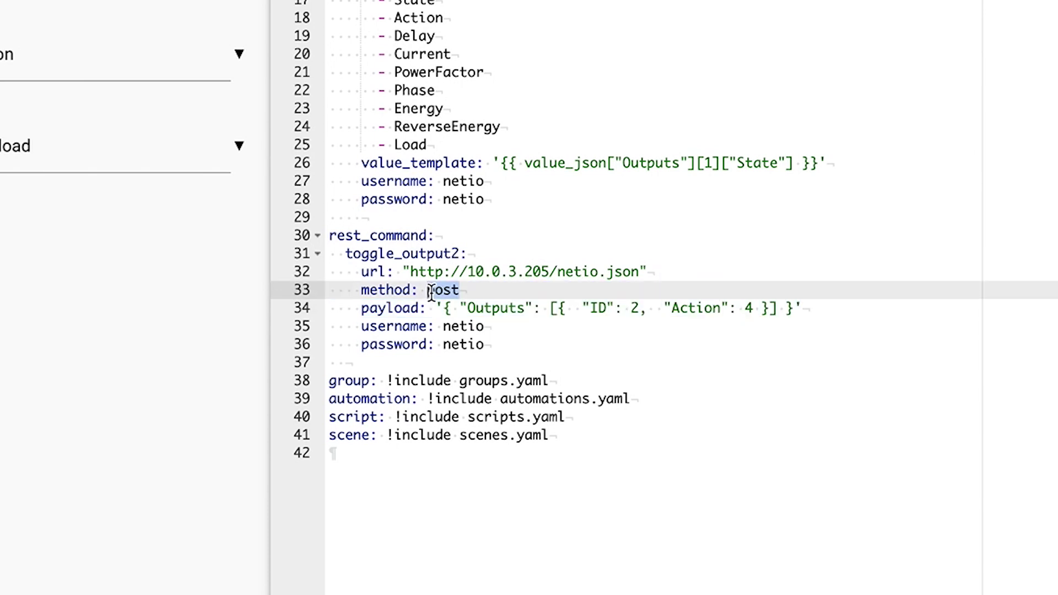
pyautogui.click(484, 327)
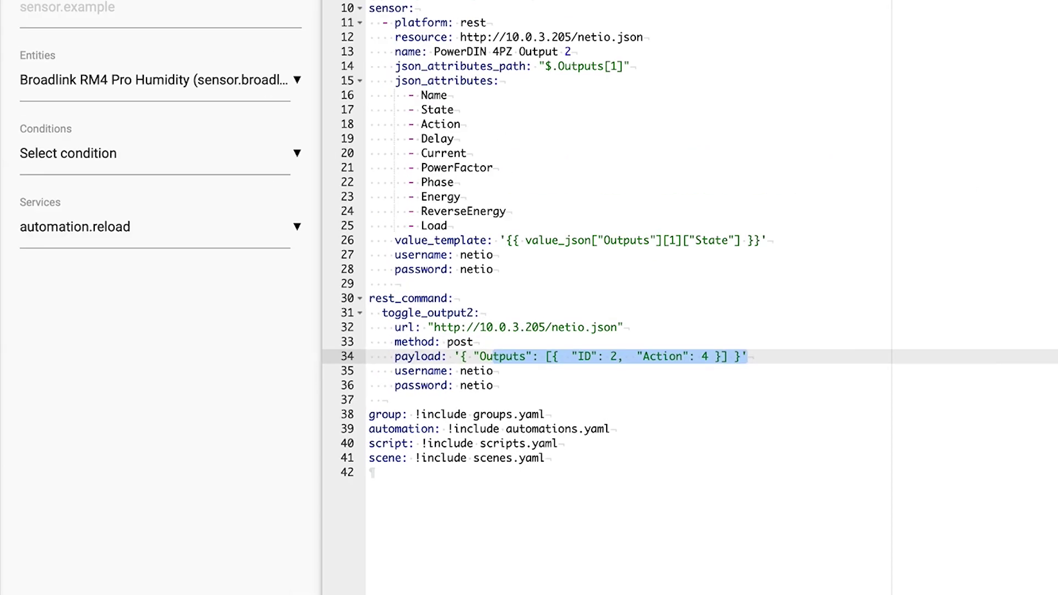
# Step: Save the configuration, check it is valid, and confirm a Home Assistant restart
pyautogui.click(892, 76)
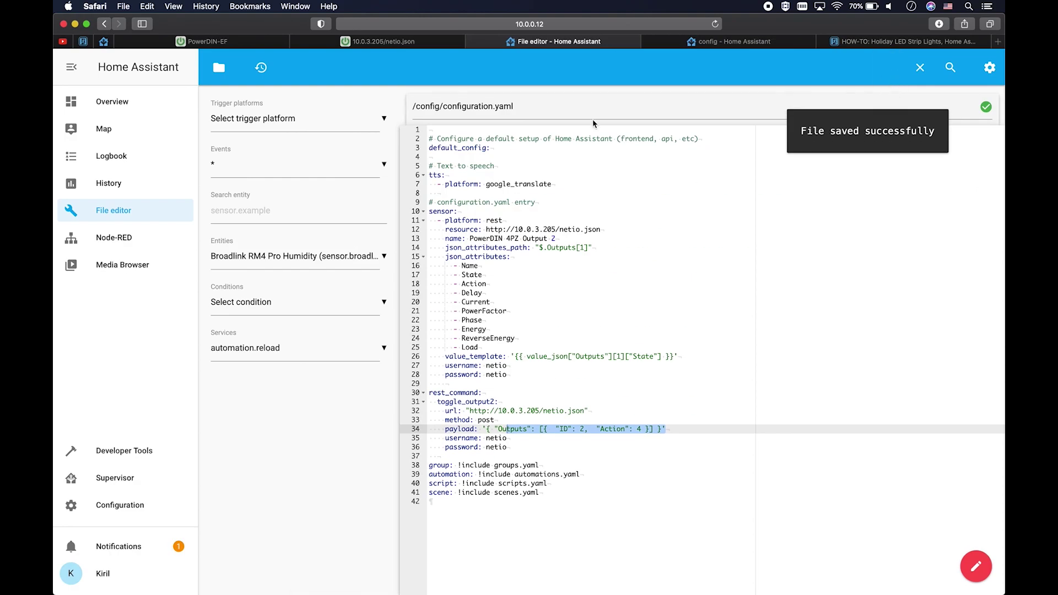
pyautogui.click(728, 42)
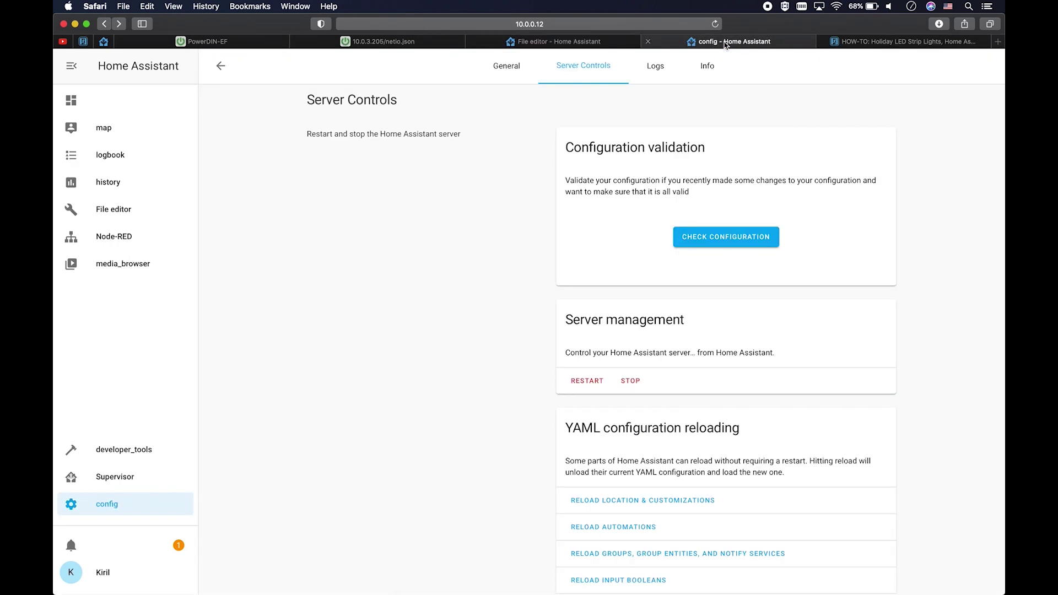
pyautogui.click(709, 238)
pyautogui.scroll(-1, 711, 248)
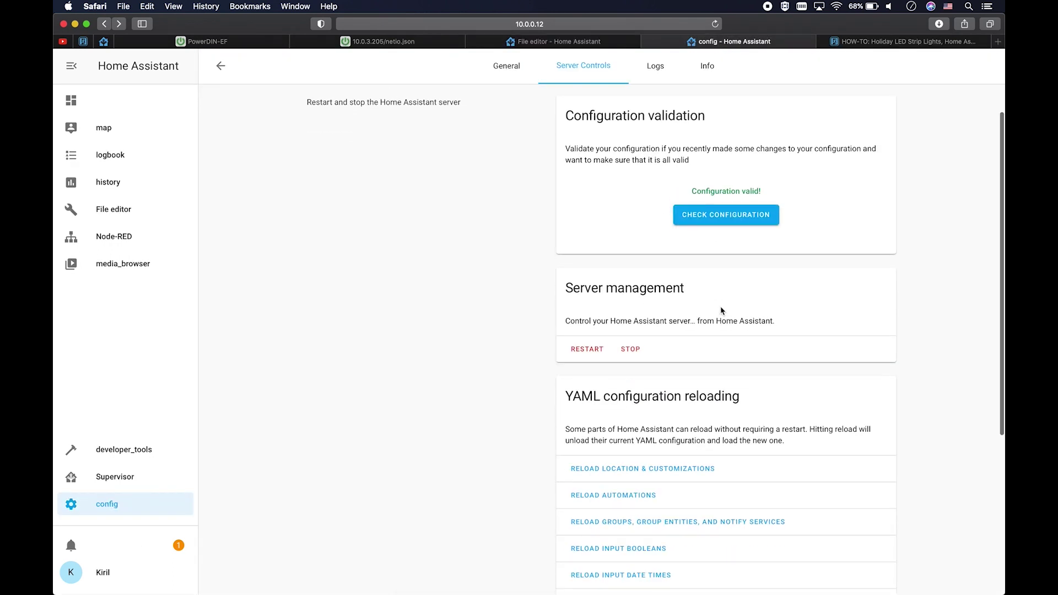
pyautogui.click(589, 350)
pyautogui.click(612, 339)
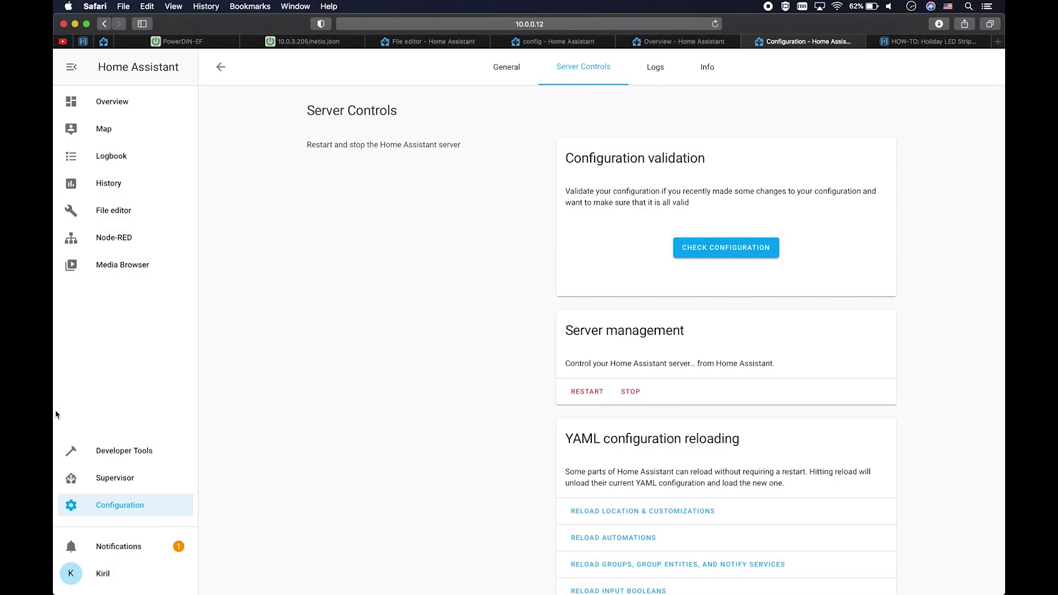
# Step: Call rest_command.toggle_output2 twice from Developer Tools Services to switch the lamp on and off
pyautogui.click(142, 452)
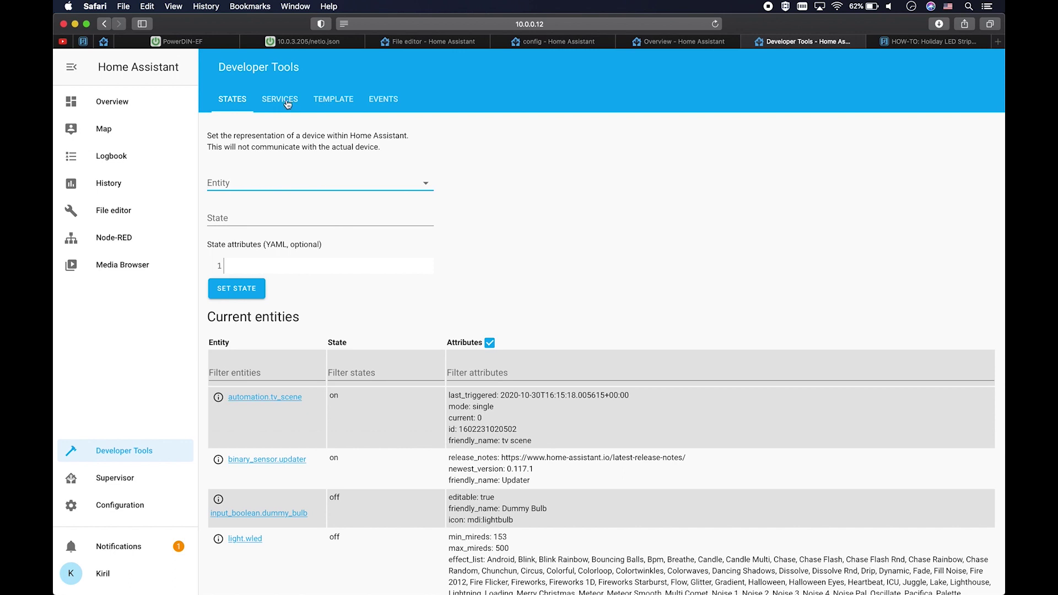
pyautogui.click(286, 102)
pyautogui.click(270, 171)
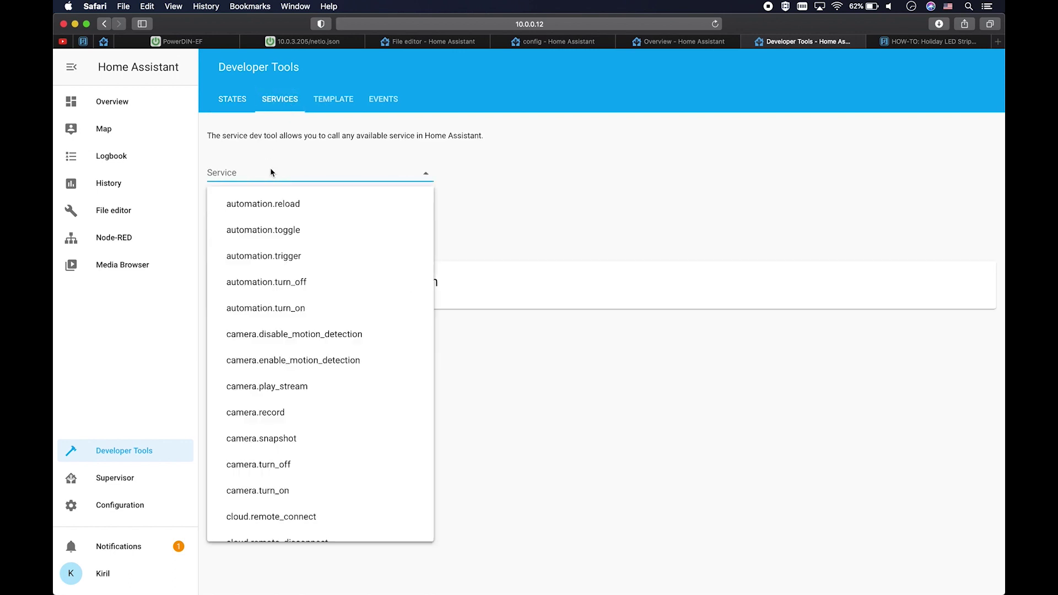
pyautogui.write('res')
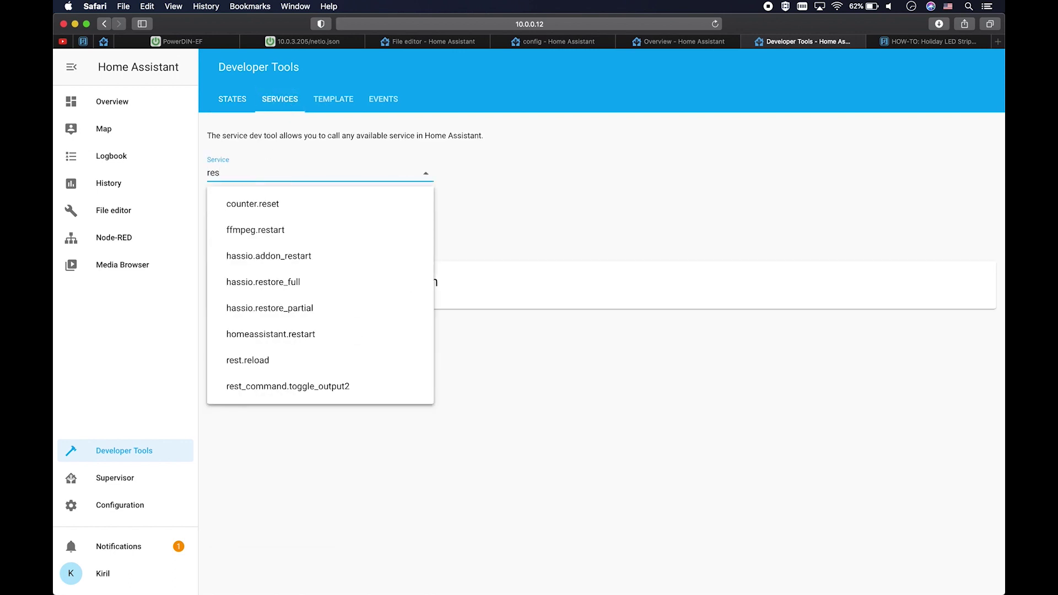
pyautogui.click(283, 390)
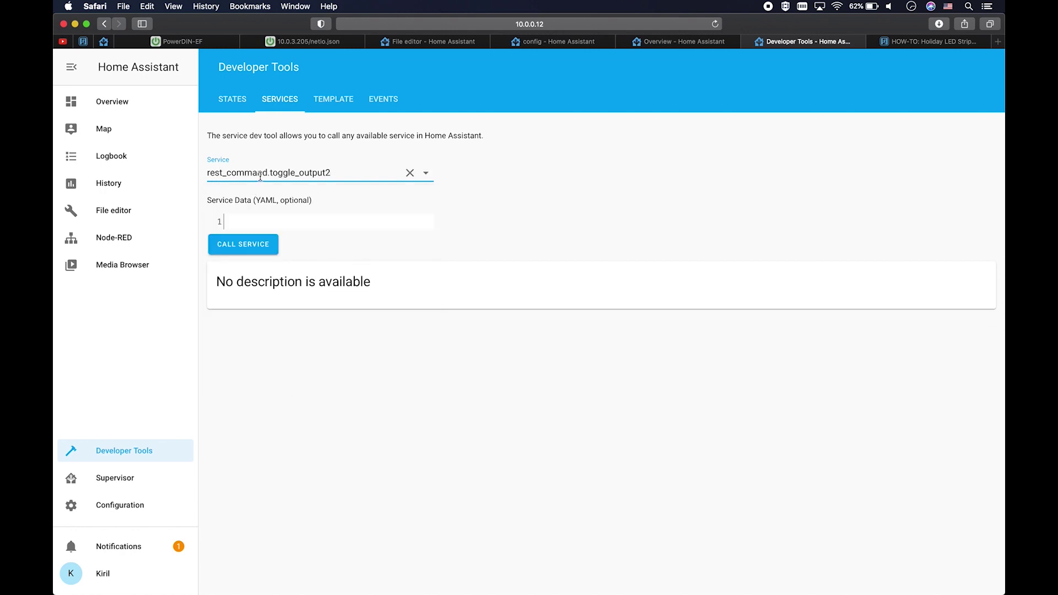
pyautogui.click(252, 246)
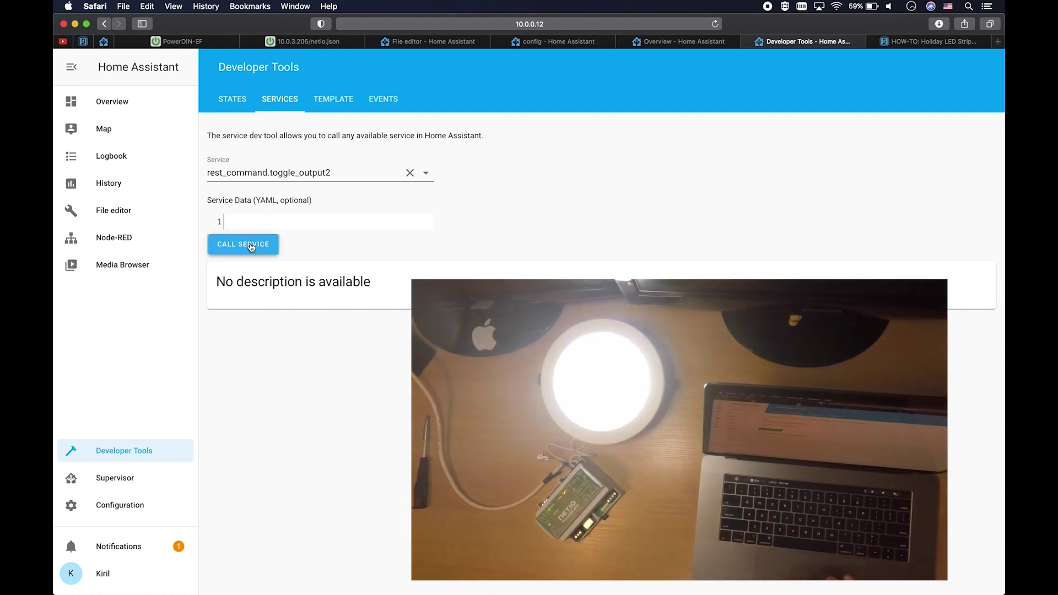
pyautogui.click(251, 245)
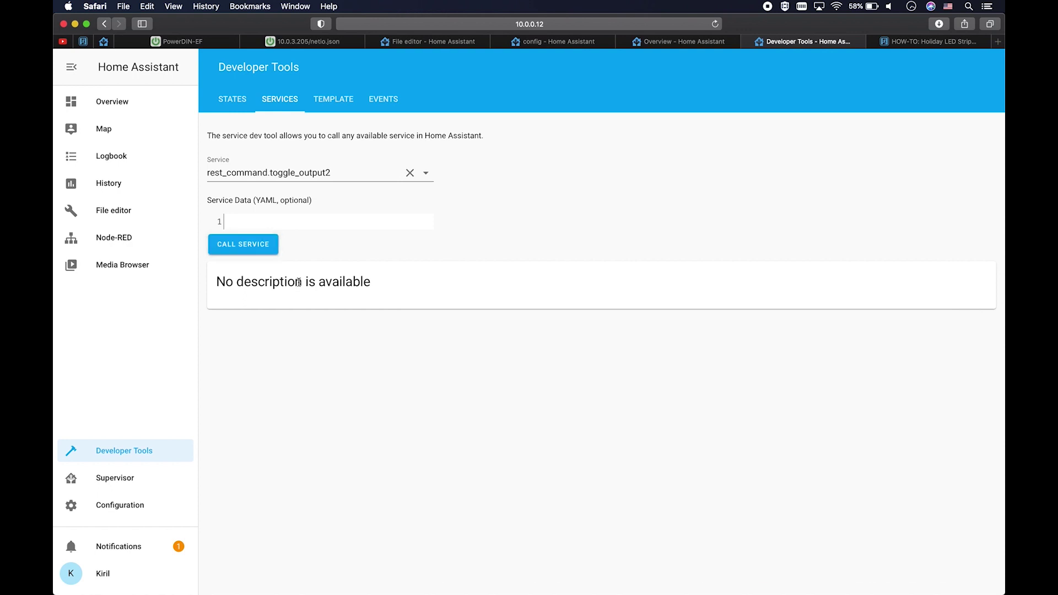
# Step: Create a new script named 'Toggle Output 2' with icon mdi:power
pyautogui.click(129, 505)
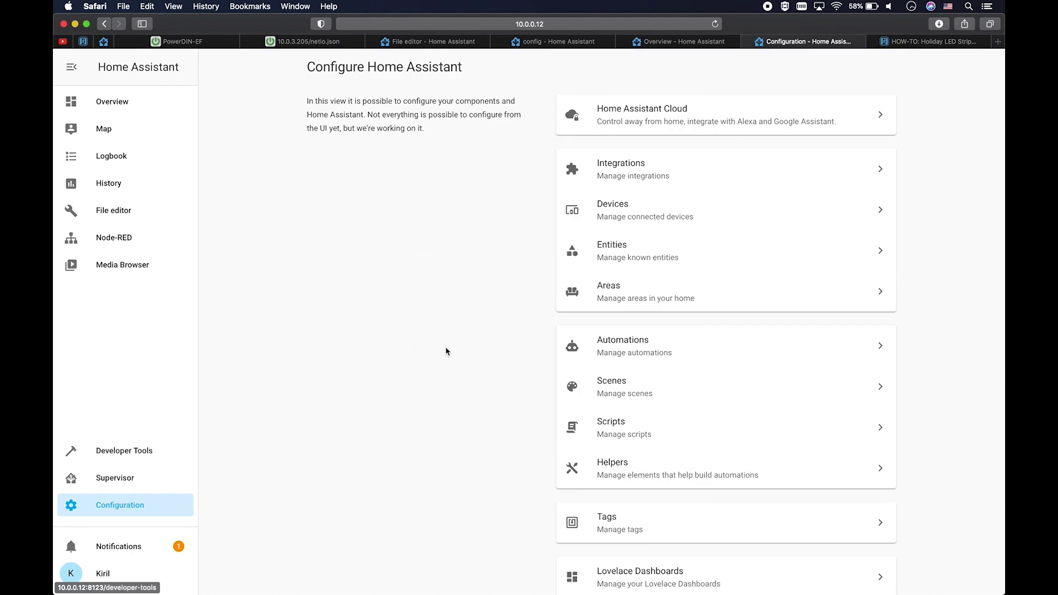
pyautogui.click(664, 434)
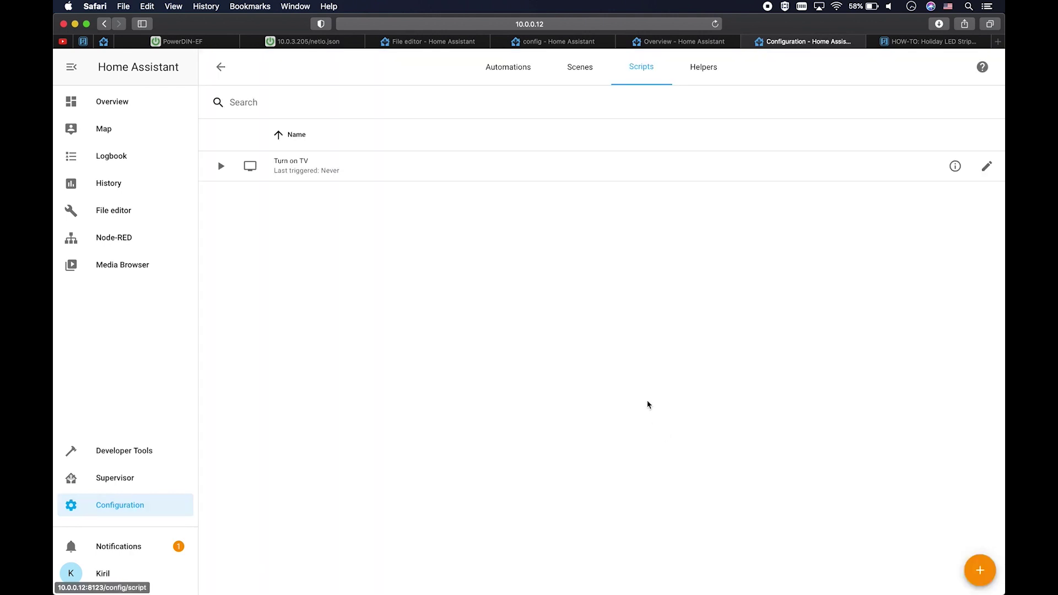
pyautogui.click(979, 570)
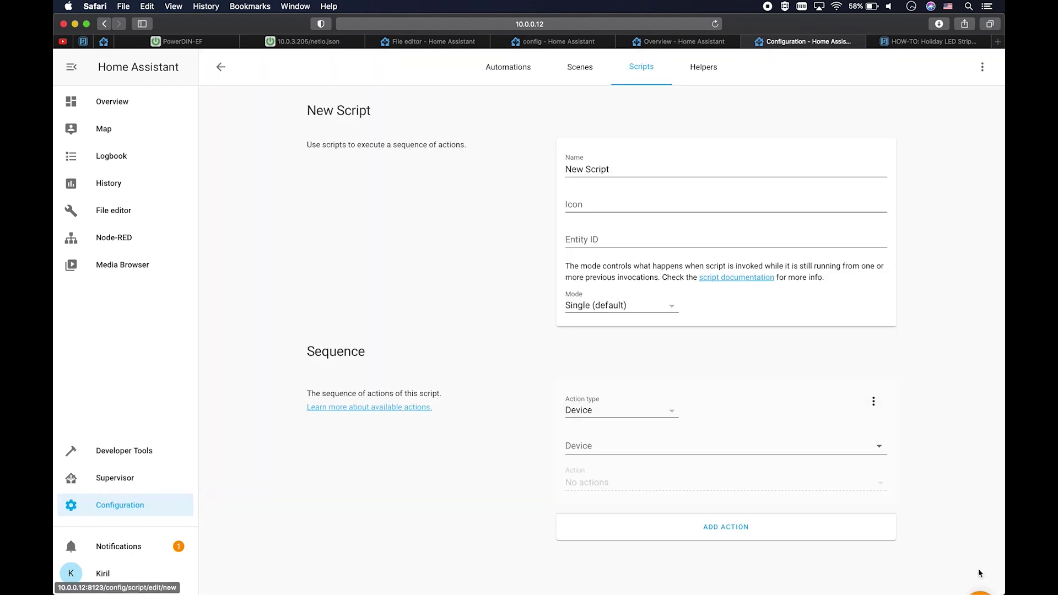
pyautogui.doubleClick(672, 167)
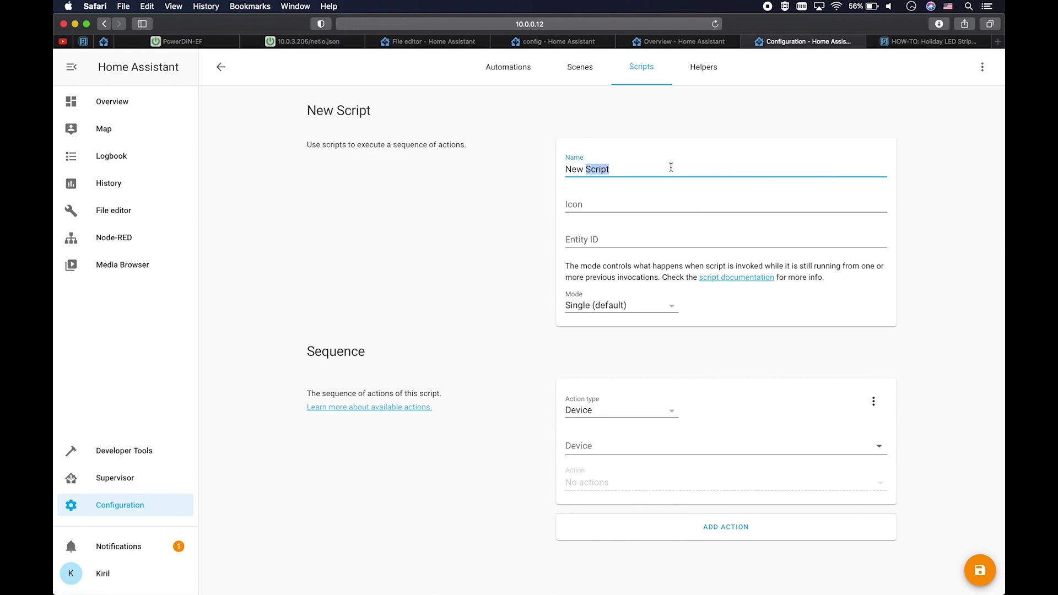
pyautogui.tripleClick(668, 168)
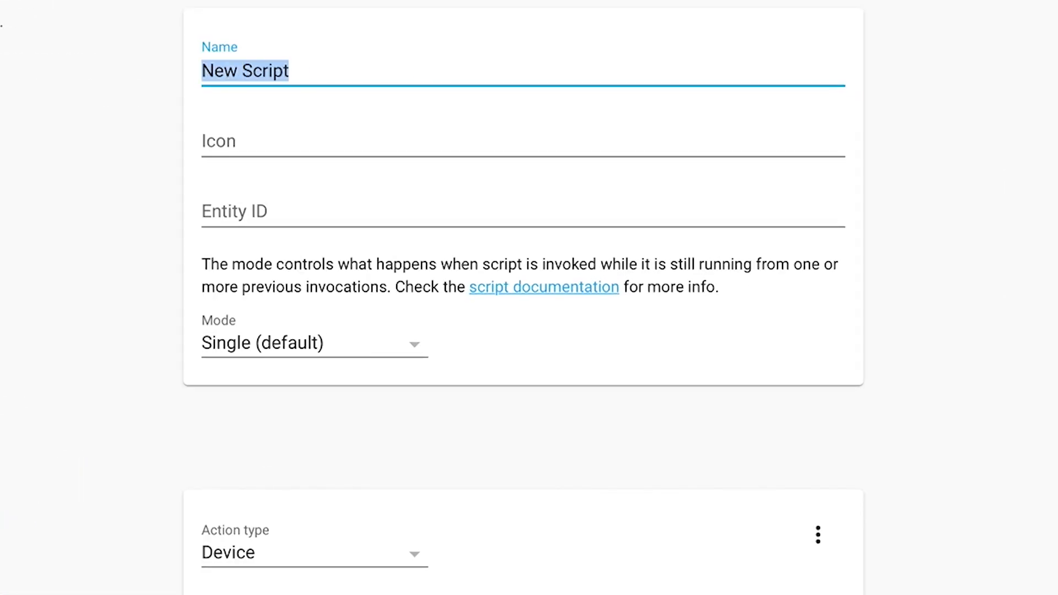
pyautogui.write('Toog')
pyautogui.press('BackSpace')
pyautogui.press('BackSpace')
pyautogui.write('ggle ')
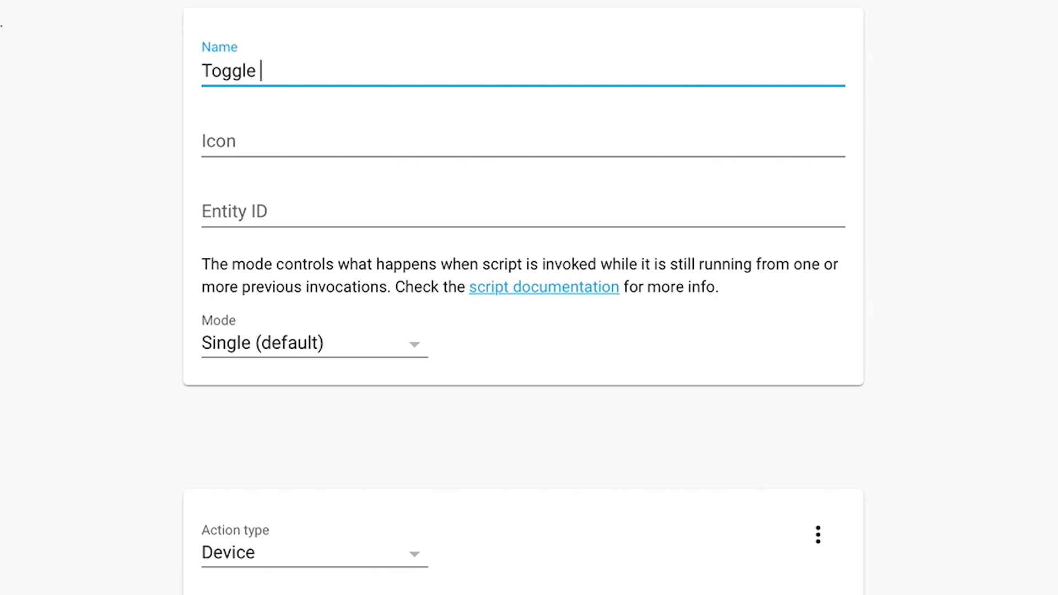
pyautogui.write('Output')
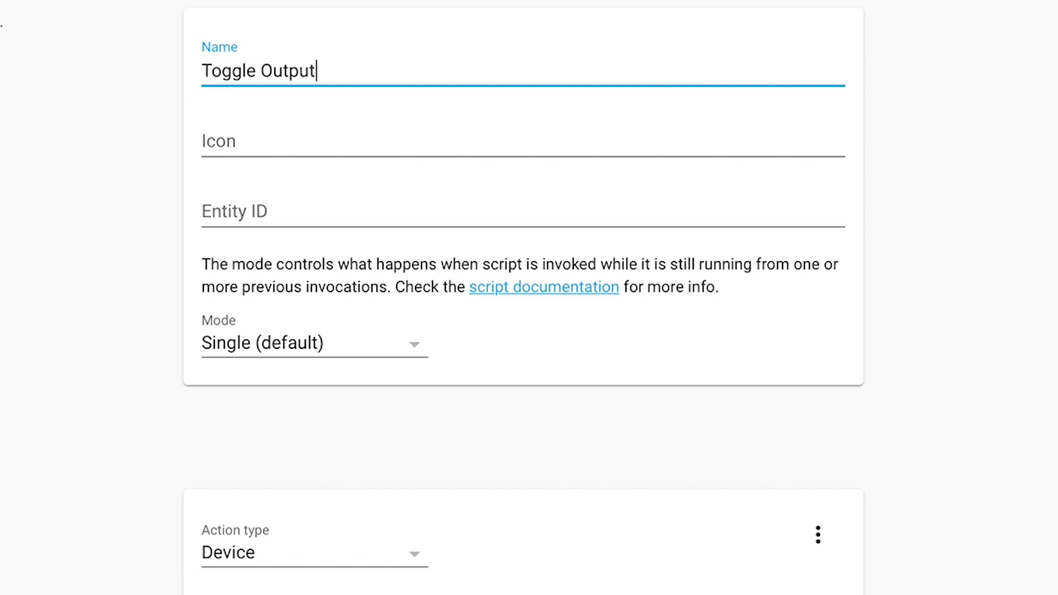
pyautogui.write(' 2')
pyautogui.click(341, 142)
pyautogui.write('m')
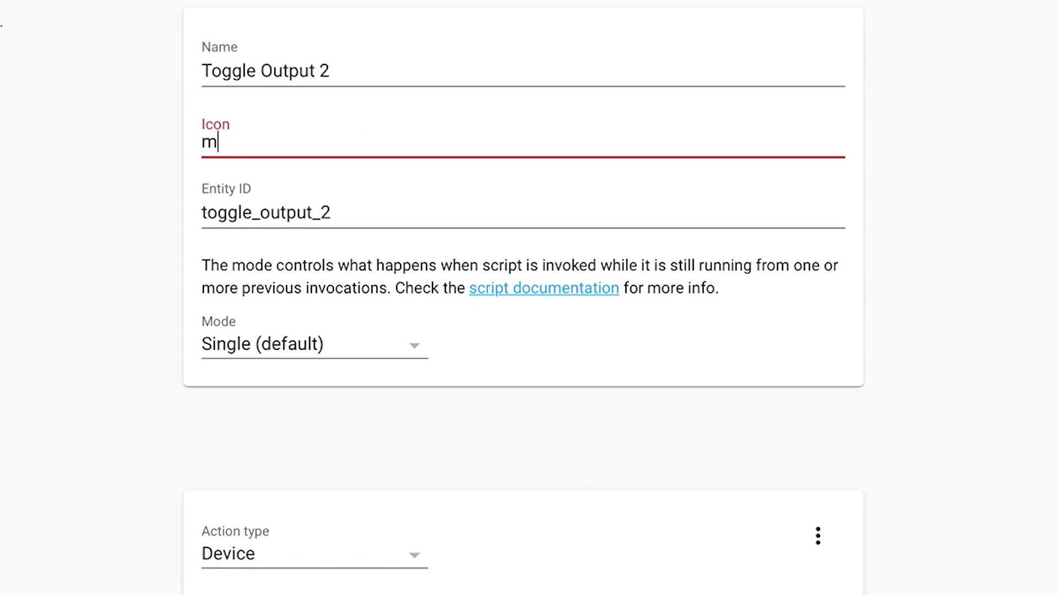
pyautogui.write('di:')
pyautogui.write('power')
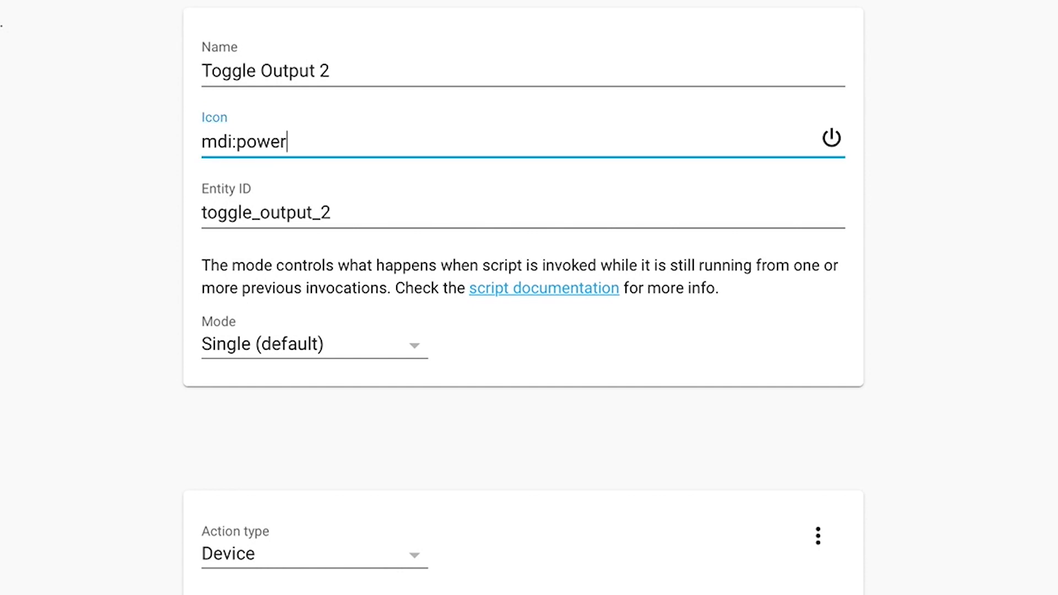
# Step: Set the script's action to Call service rest_command.toggle_output2
pyautogui.scroll(-5, 518, 297)
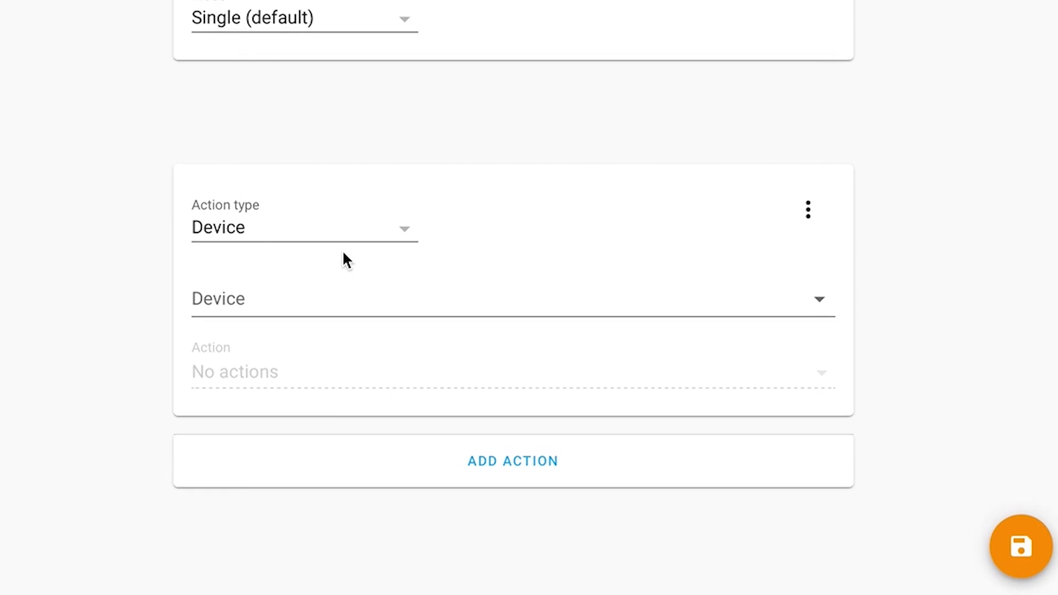
pyautogui.click(336, 226)
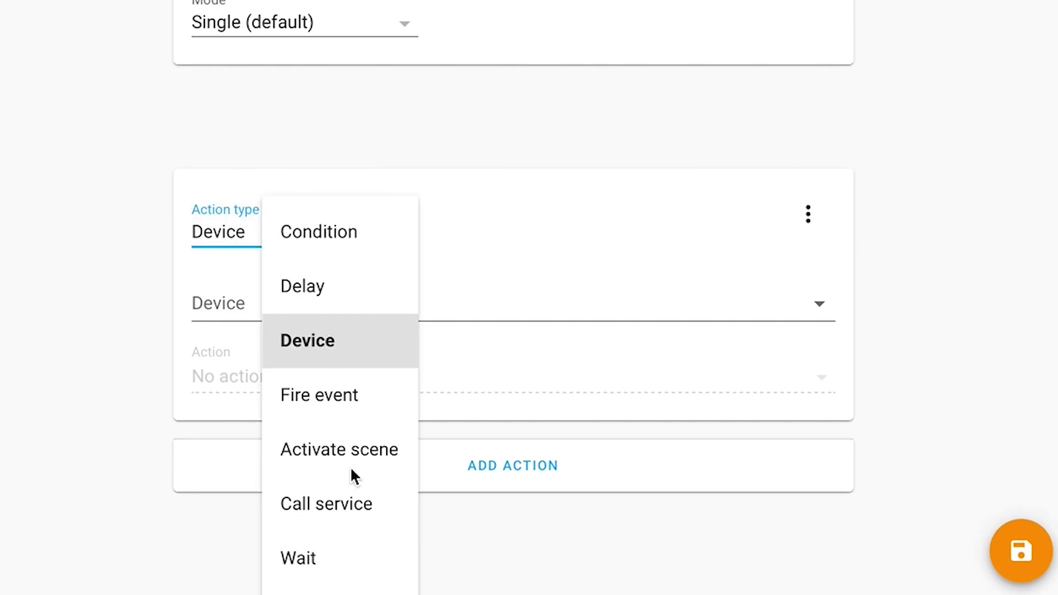
pyautogui.click(333, 522)
pyautogui.click(338, 292)
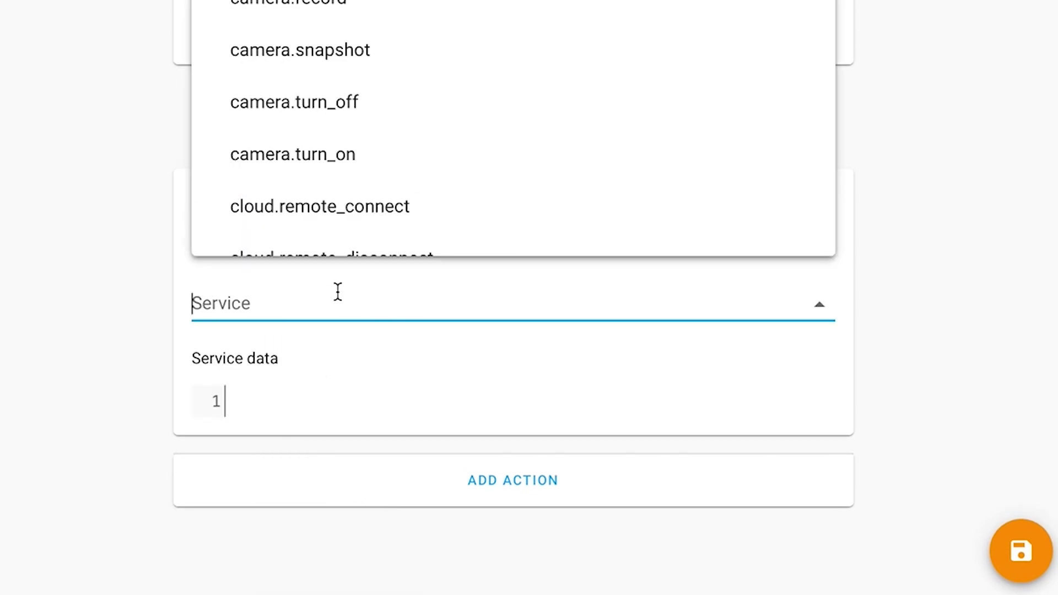
pyautogui.write('re')
pyautogui.press('BackSpace')
pyautogui.press('BackSpace')
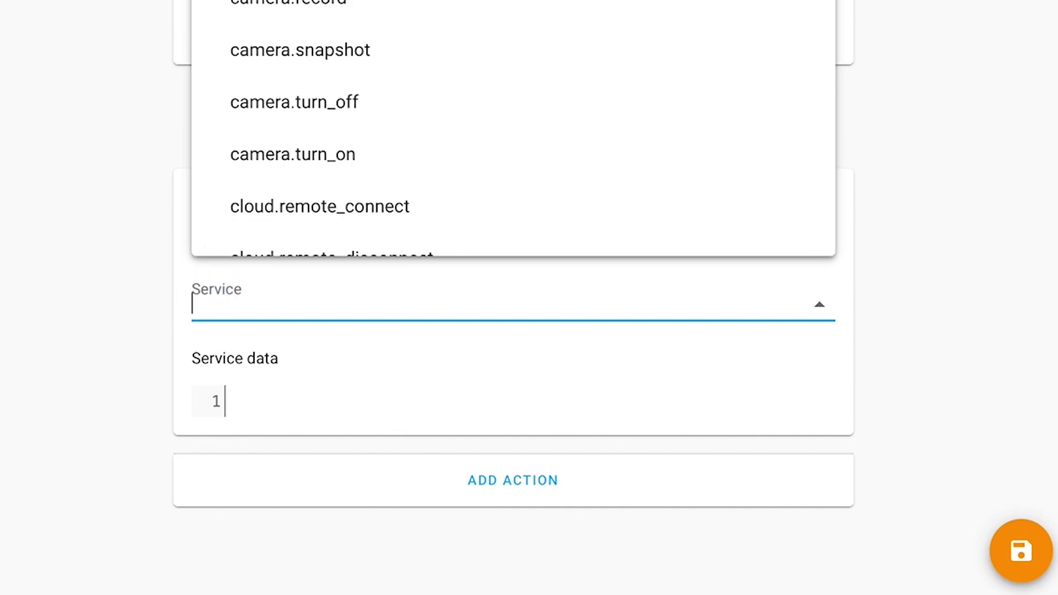
pyautogui.write('togg')
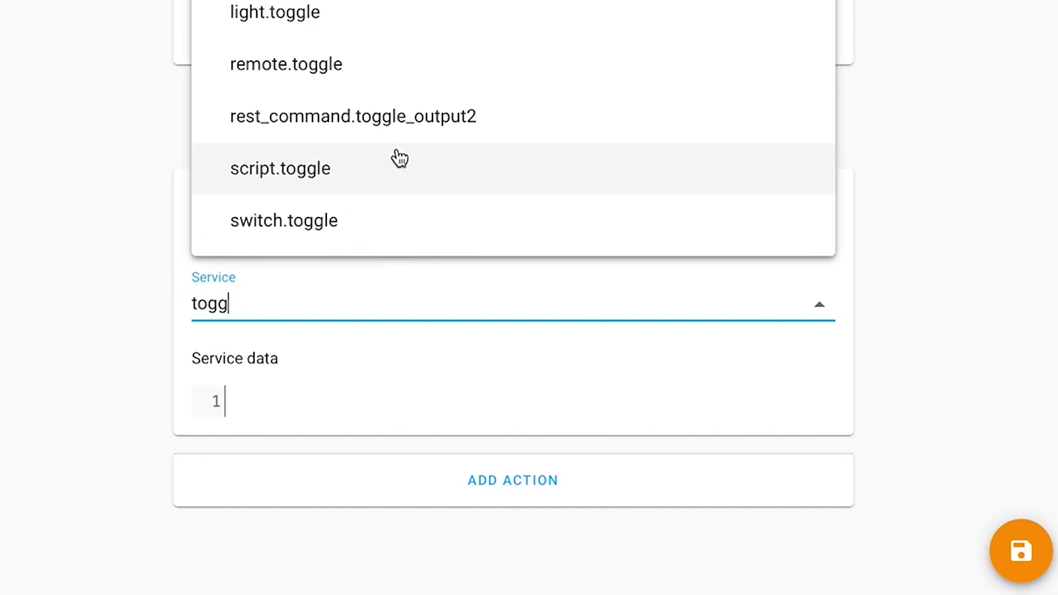
pyautogui.click(398, 125)
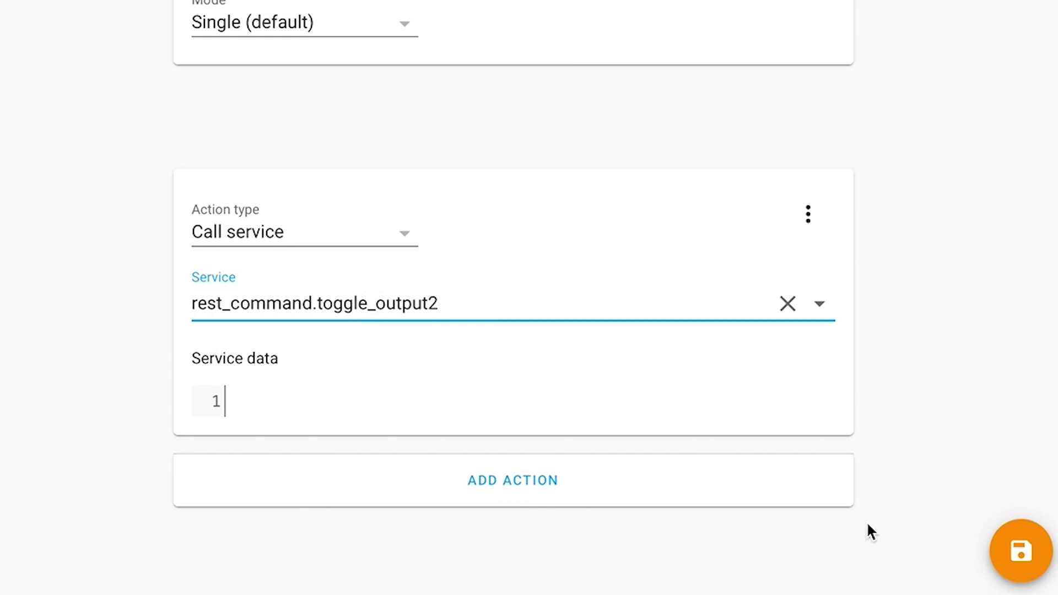
# Step: Save the Toggle Output 2 script and run it twice from the Scripts list
pyautogui.click(1021, 551)
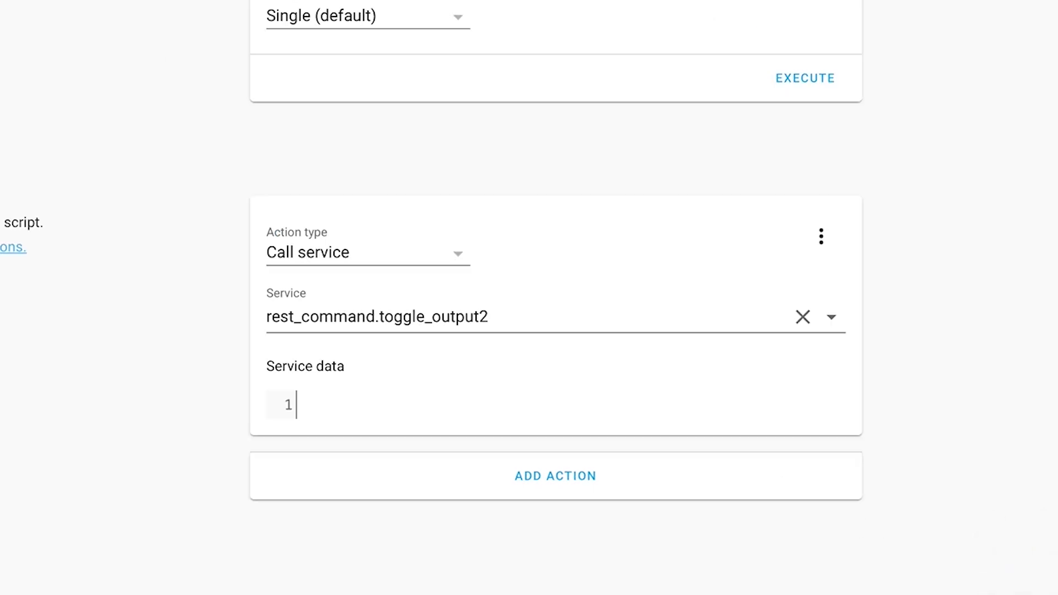
pyautogui.click(221, 69)
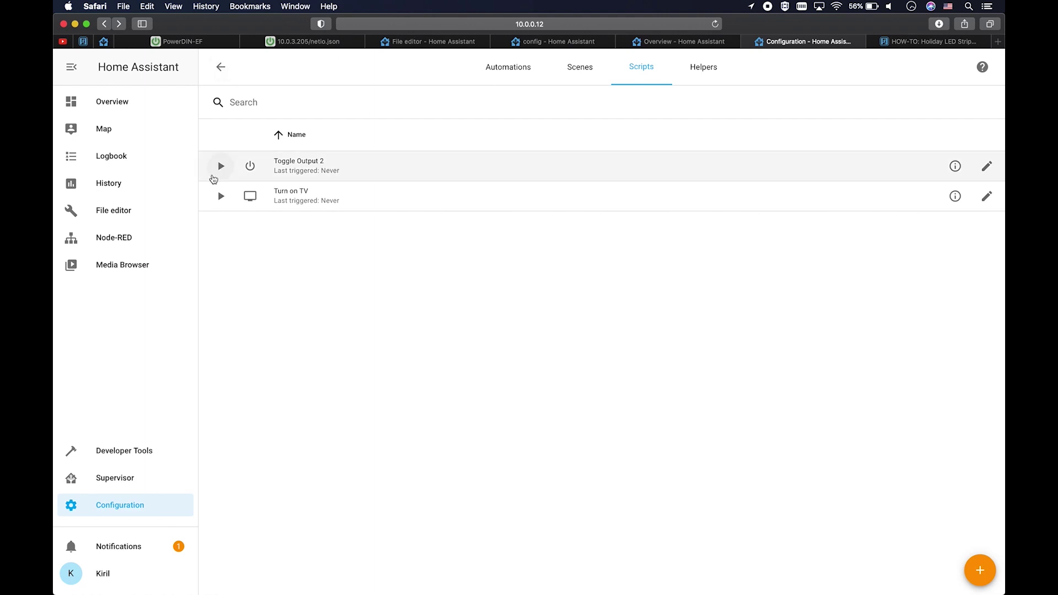
pyautogui.click(220, 167)
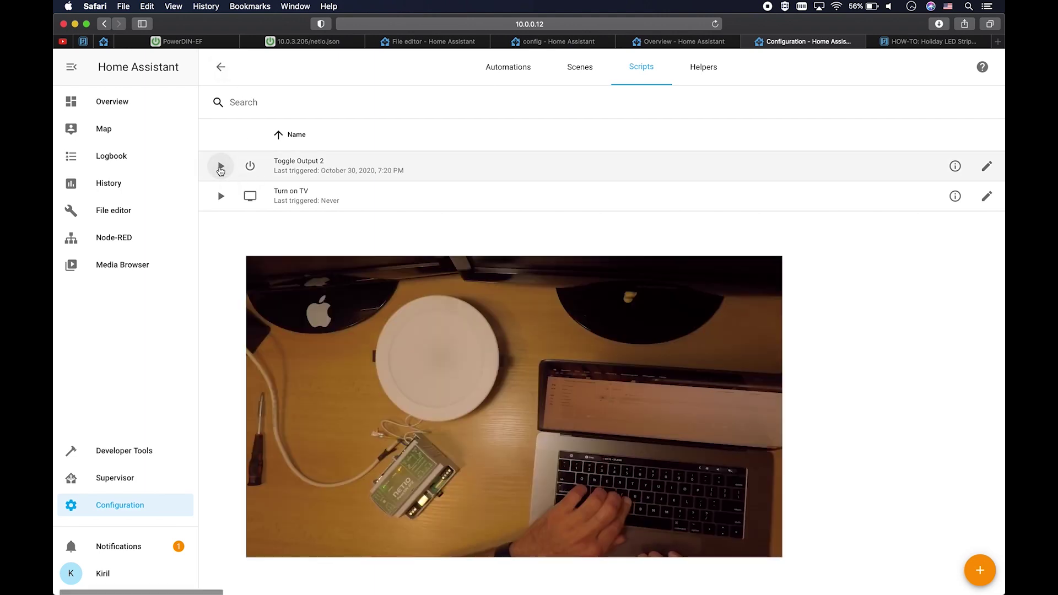
pyautogui.click(220, 170)
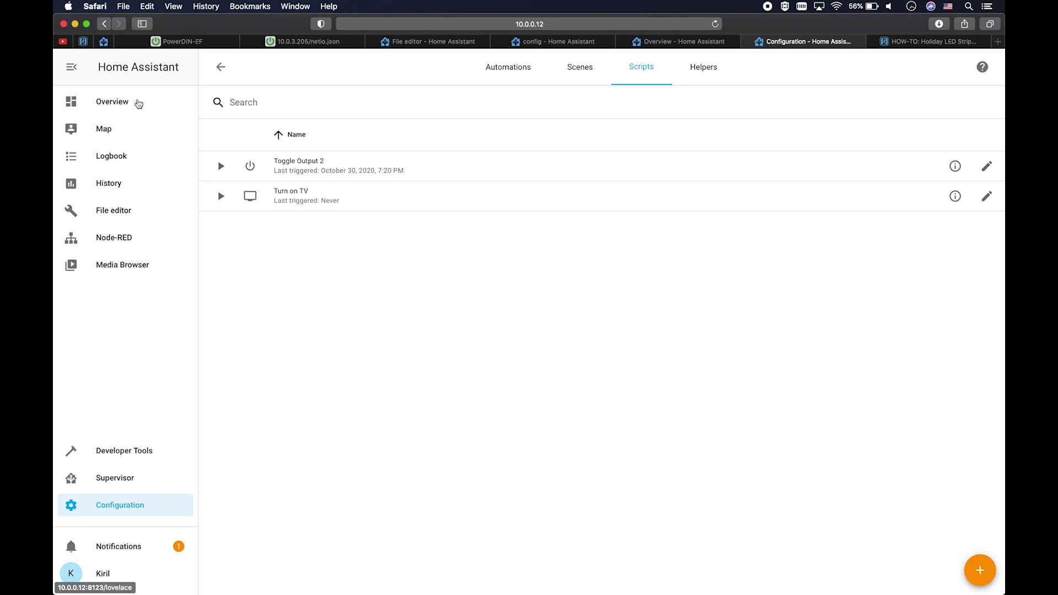
# Step: Add a button card for script.toggle_output_2 to the Home dashboard and press it twice
pyautogui.click(137, 104)
pyautogui.click(979, 71)
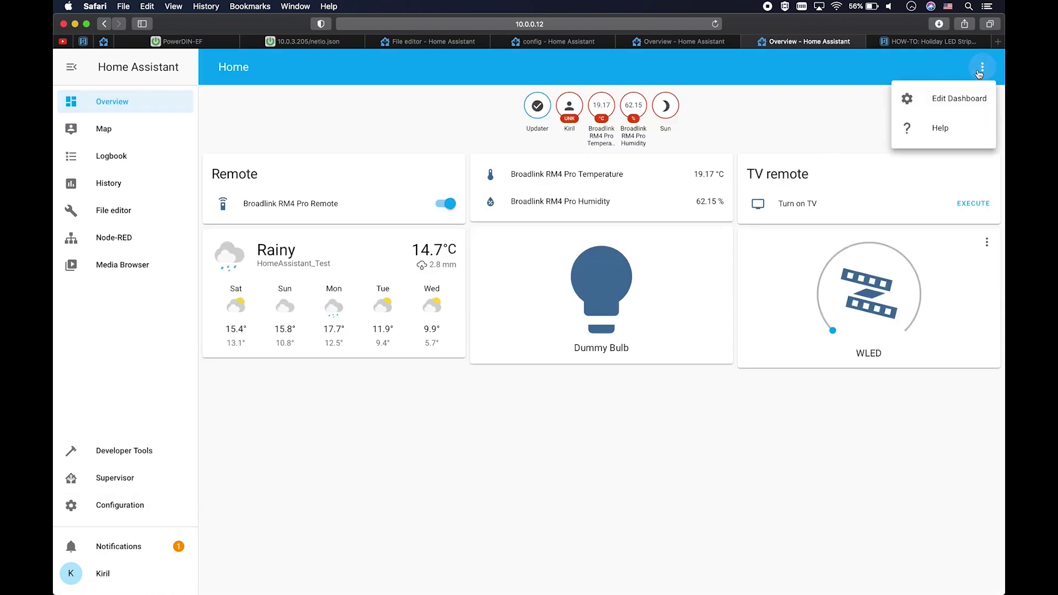
pyautogui.click(956, 101)
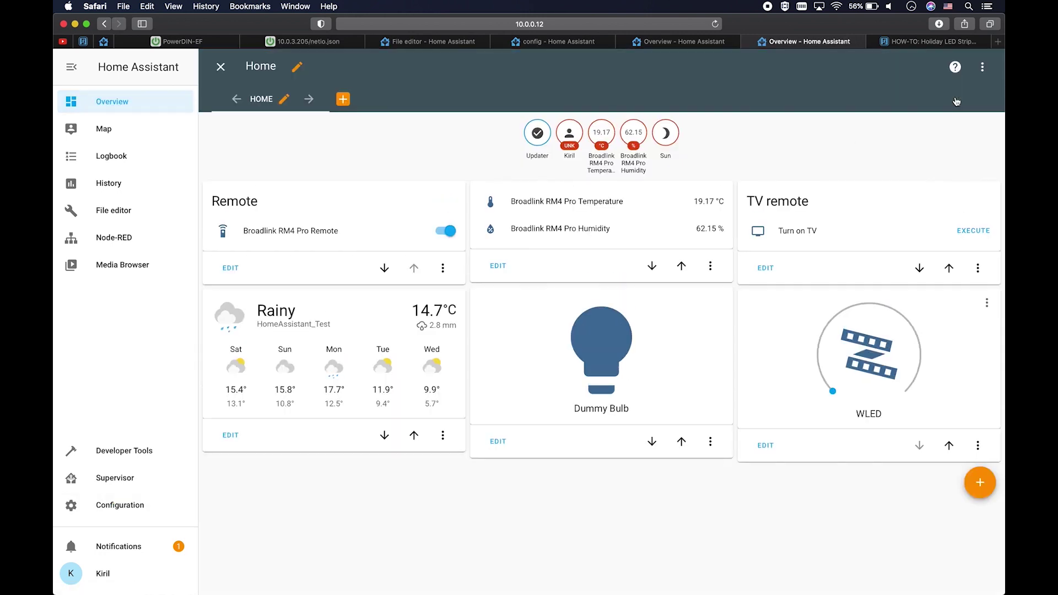
pyautogui.click(980, 485)
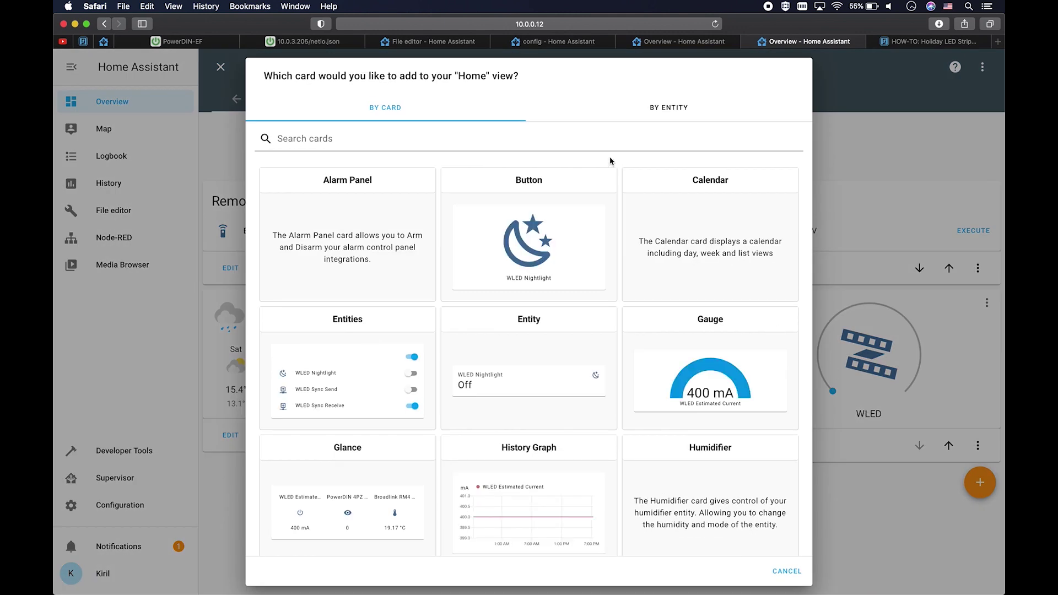
pyautogui.click(528, 245)
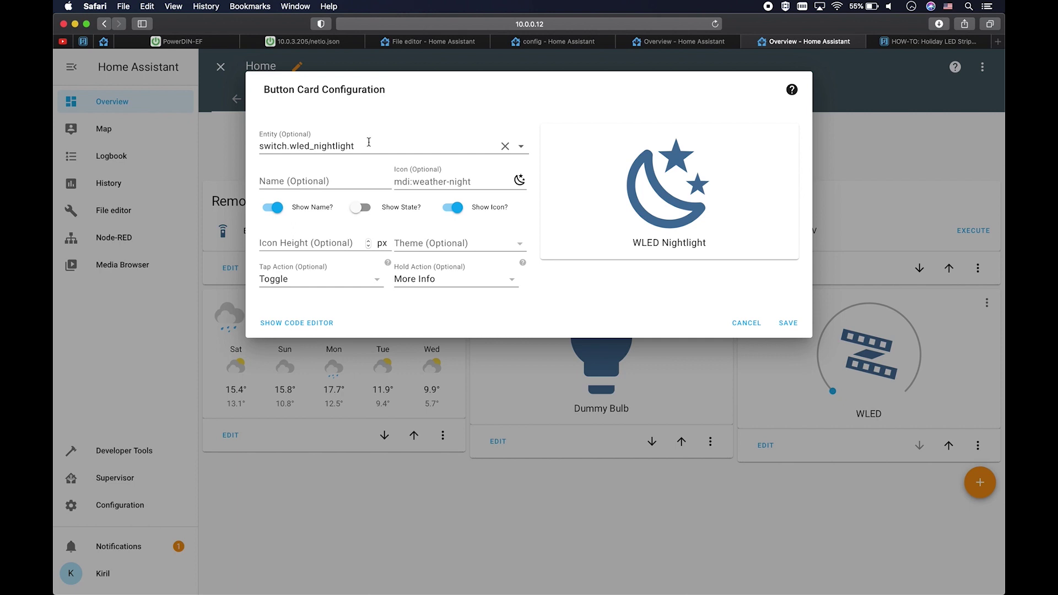
pyautogui.click(374, 147)
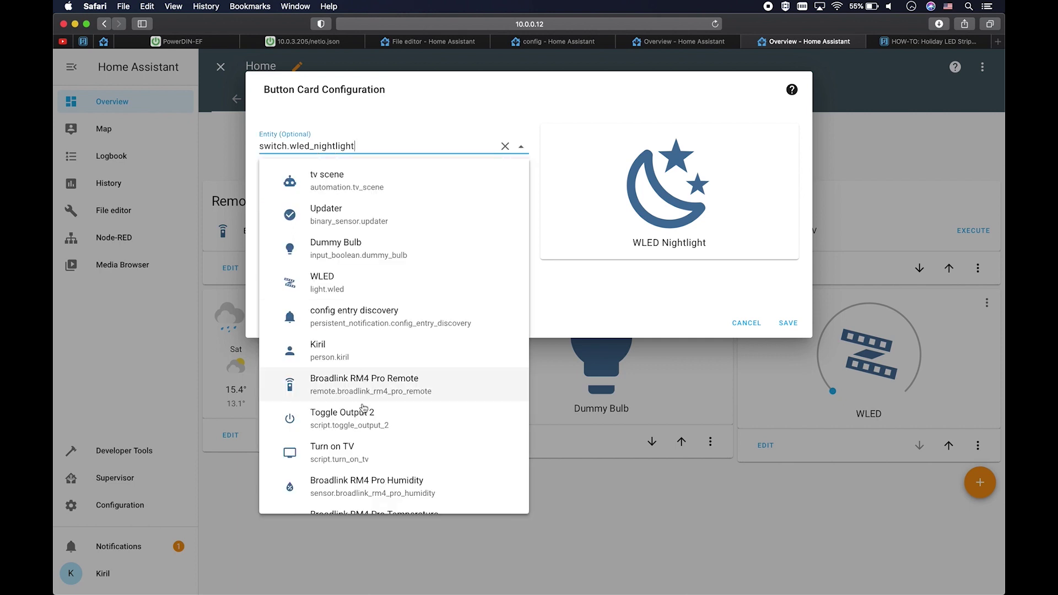
pyautogui.click(364, 421)
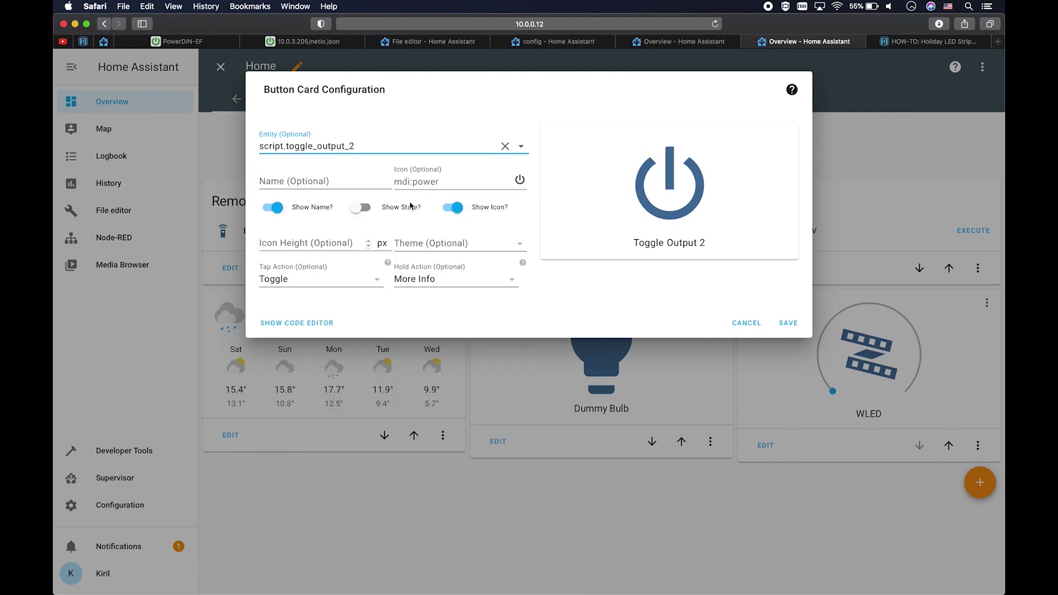
pyautogui.click(789, 325)
pyautogui.scroll(-2, 619, 431)
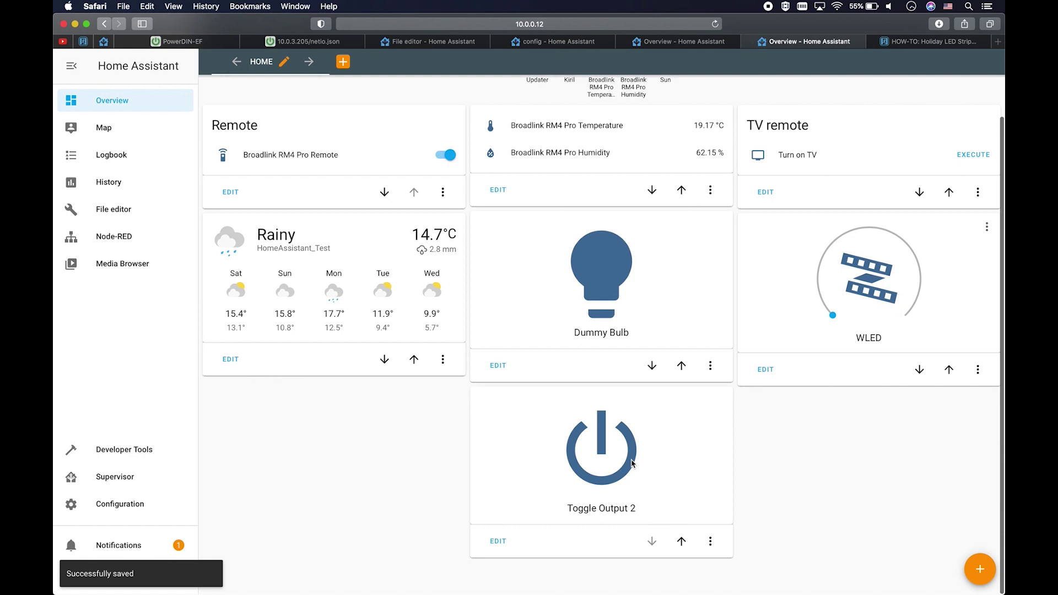
pyautogui.click(621, 462)
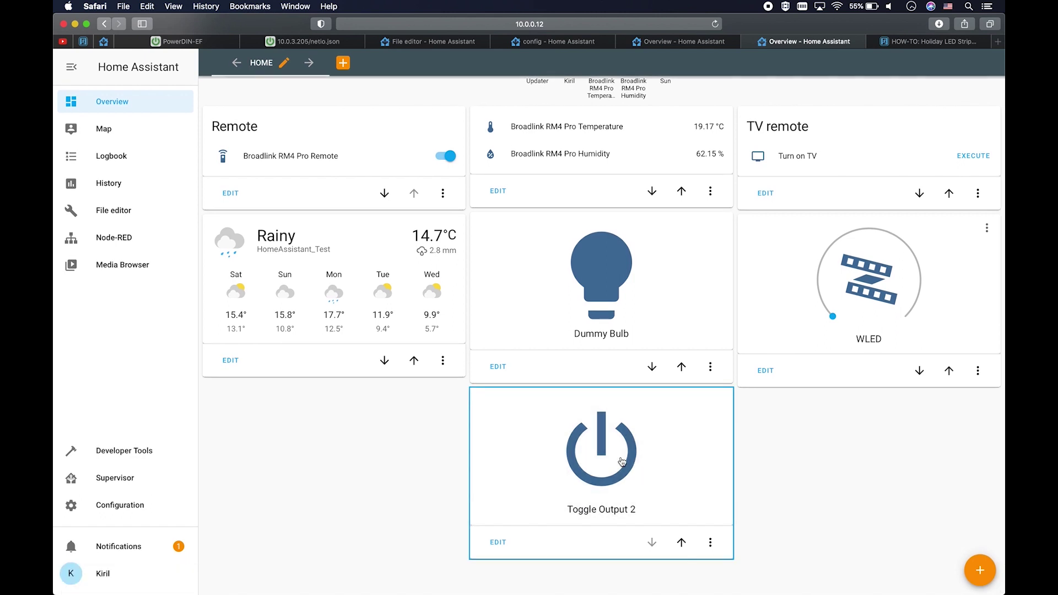
pyautogui.click(622, 462)
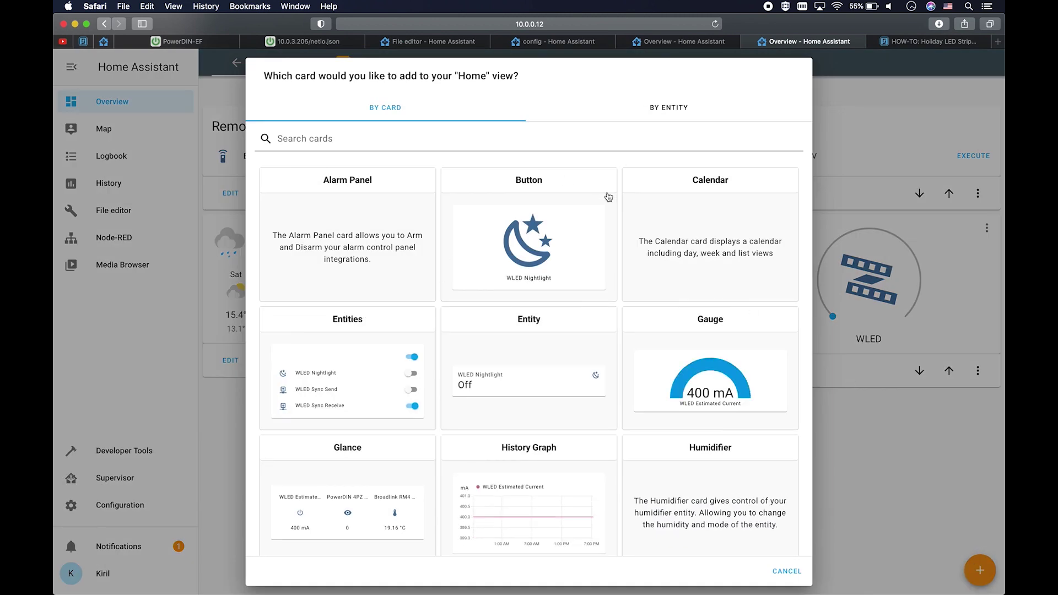
# Step: Add an entity card for sensor.powerdin_4pz_output_2, save it, and open its details
pyautogui.click(497, 374)
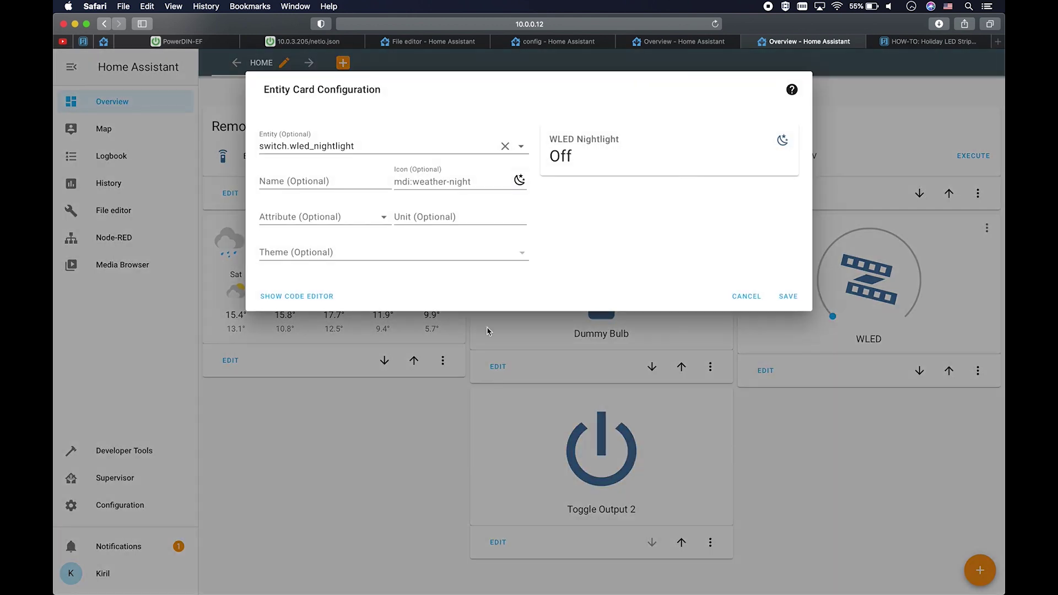
pyautogui.click(382, 149)
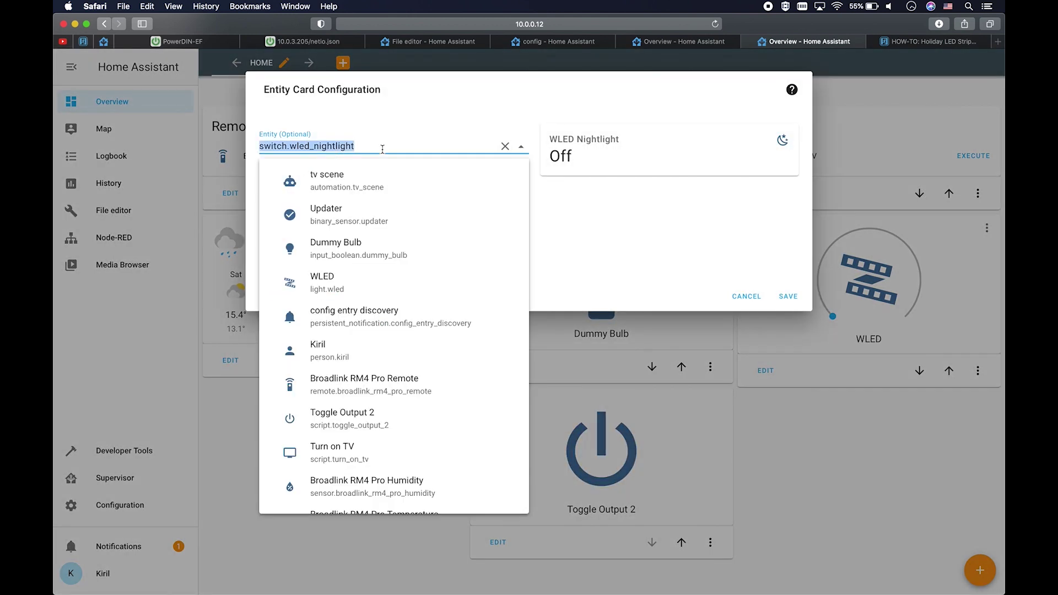
pyautogui.write('s')
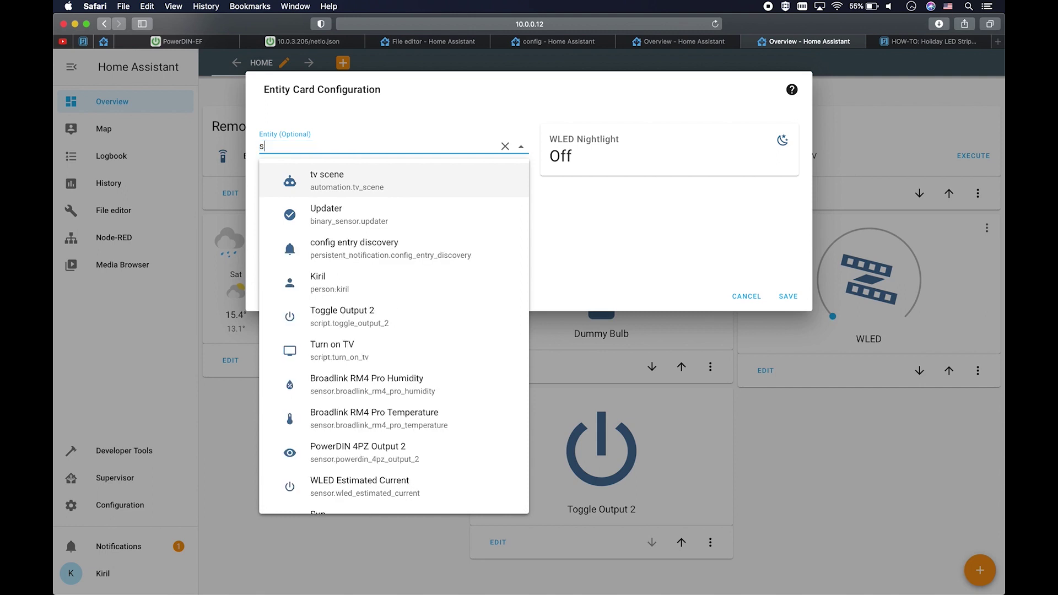
pyautogui.write('e')
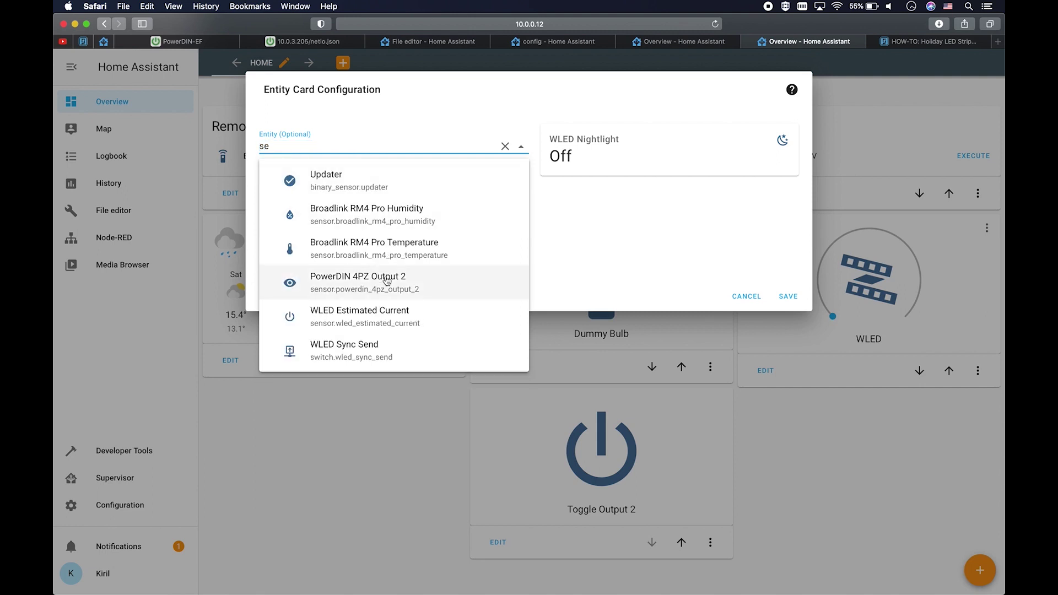
pyautogui.click(387, 281)
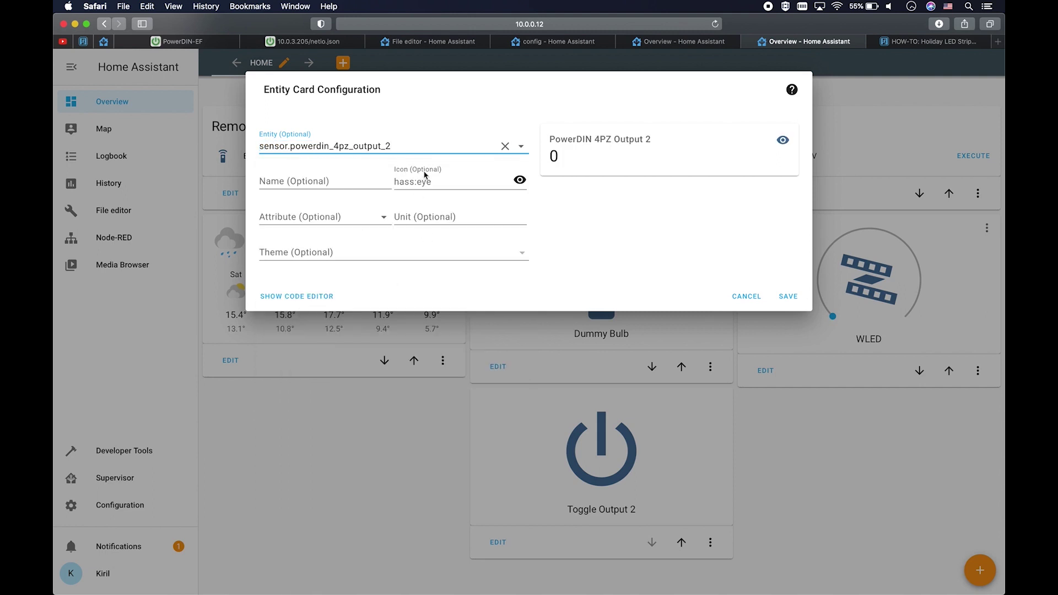
pyautogui.click(793, 302)
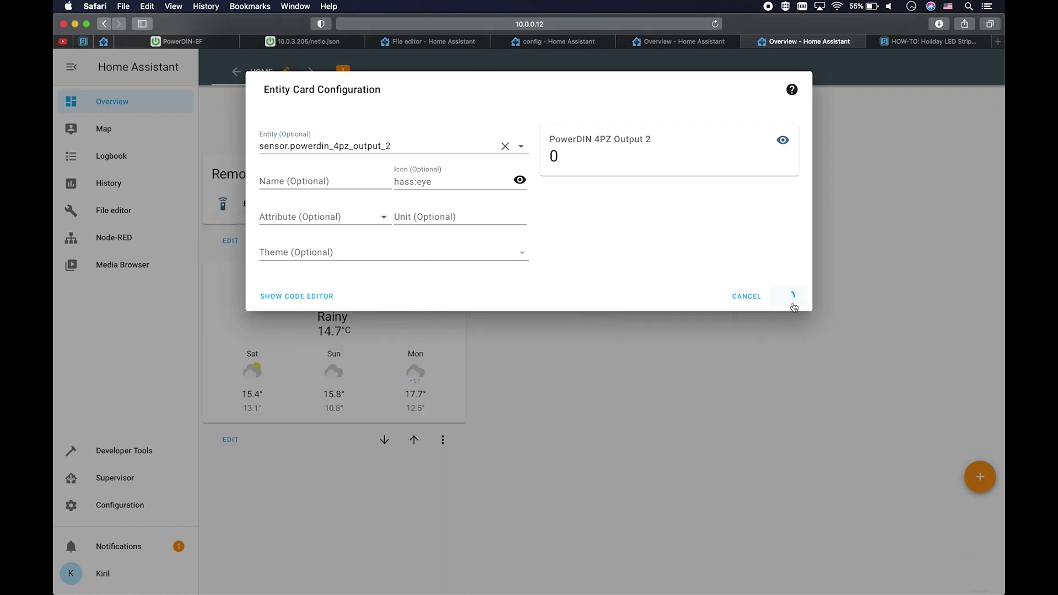
pyautogui.scroll(-2, 748, 371)
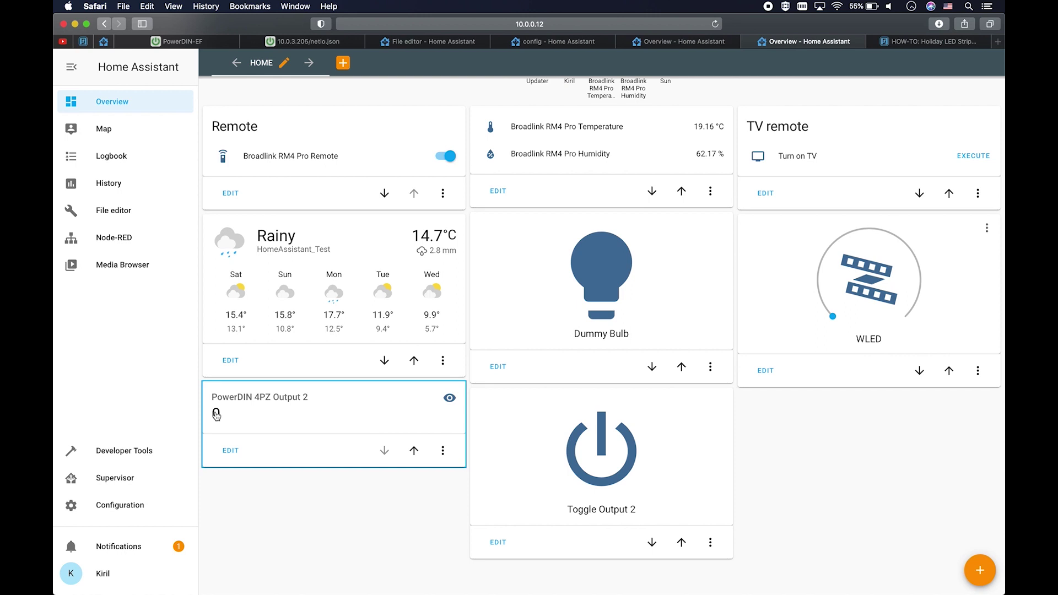
pyautogui.click(242, 405)
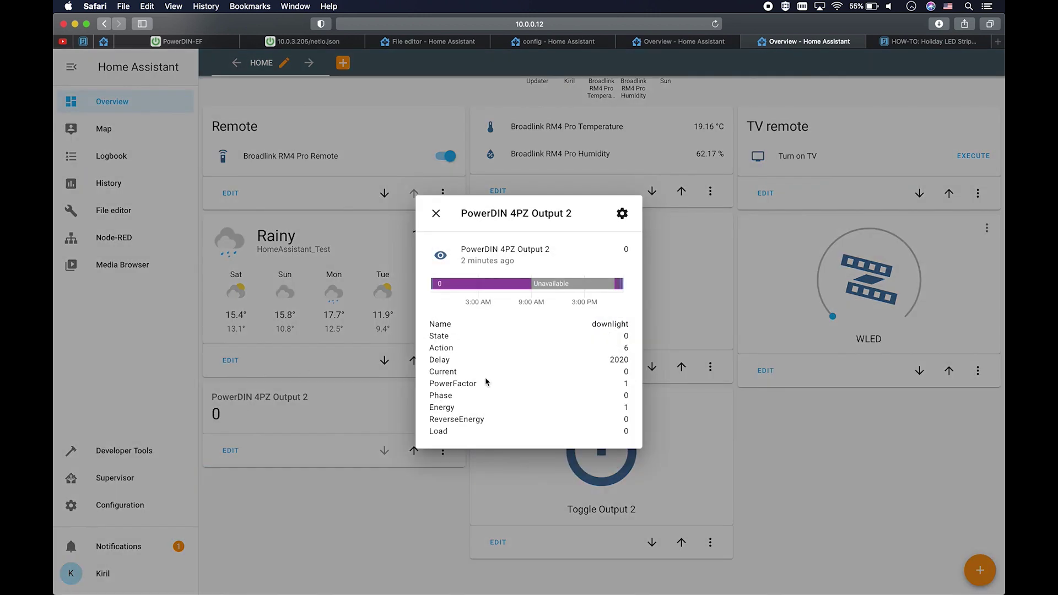
pyautogui.click(437, 213)
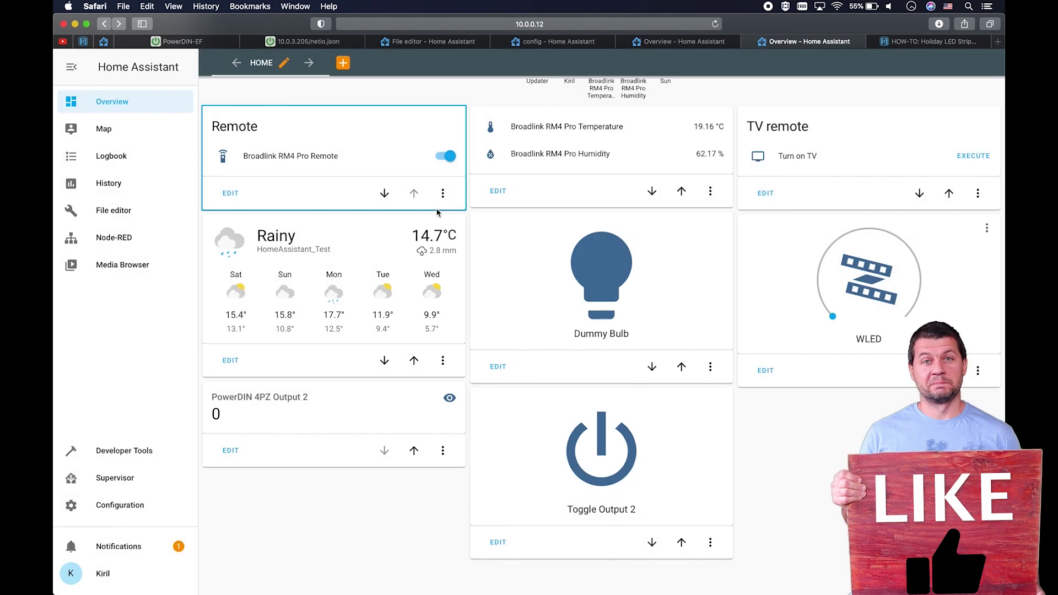